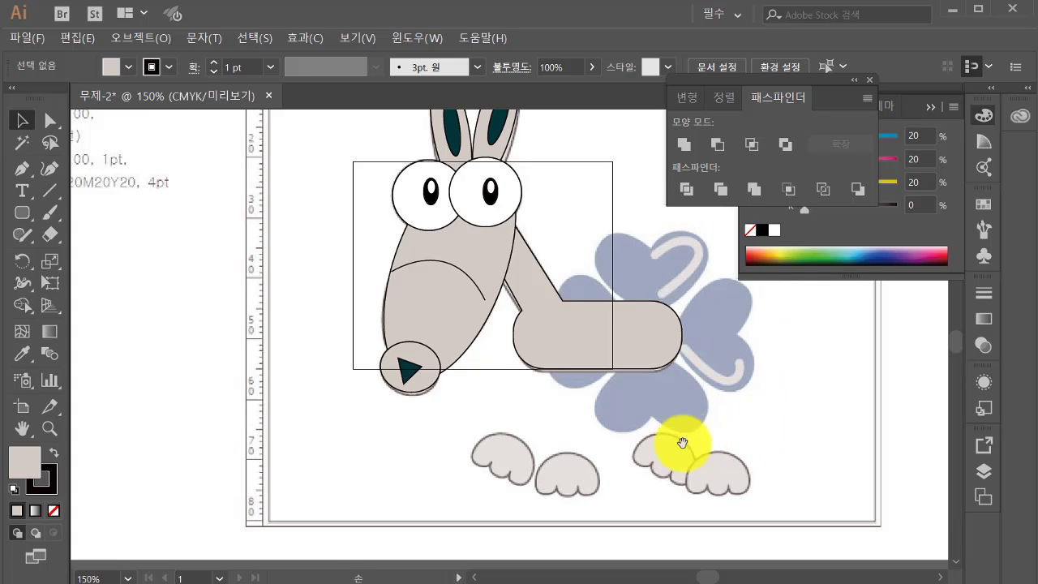
Pan down to the wing shapes below the character and pick the Ellipse Tool
drag(639, 440, 547, 313)
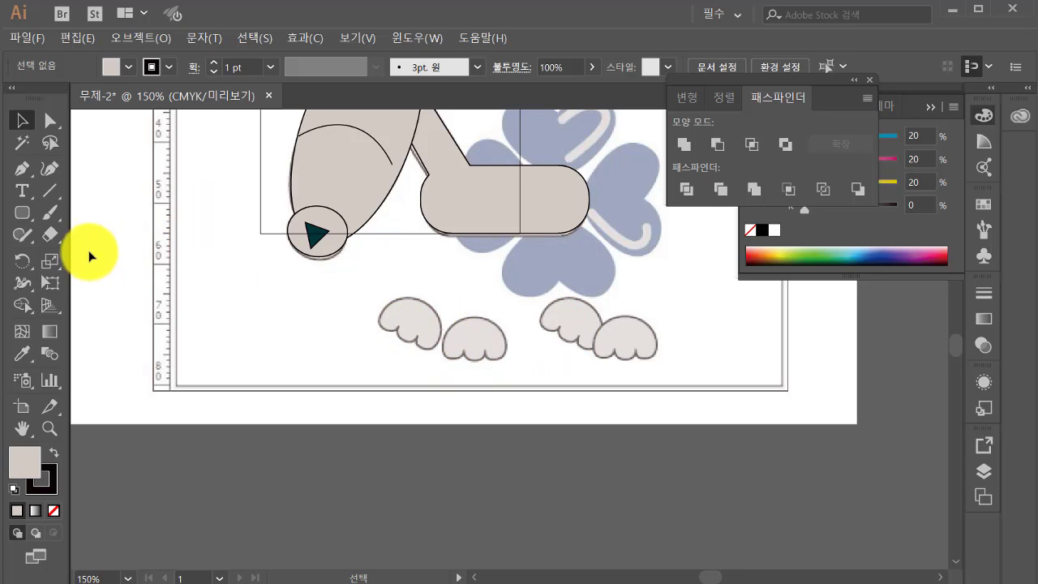
click(21, 212)
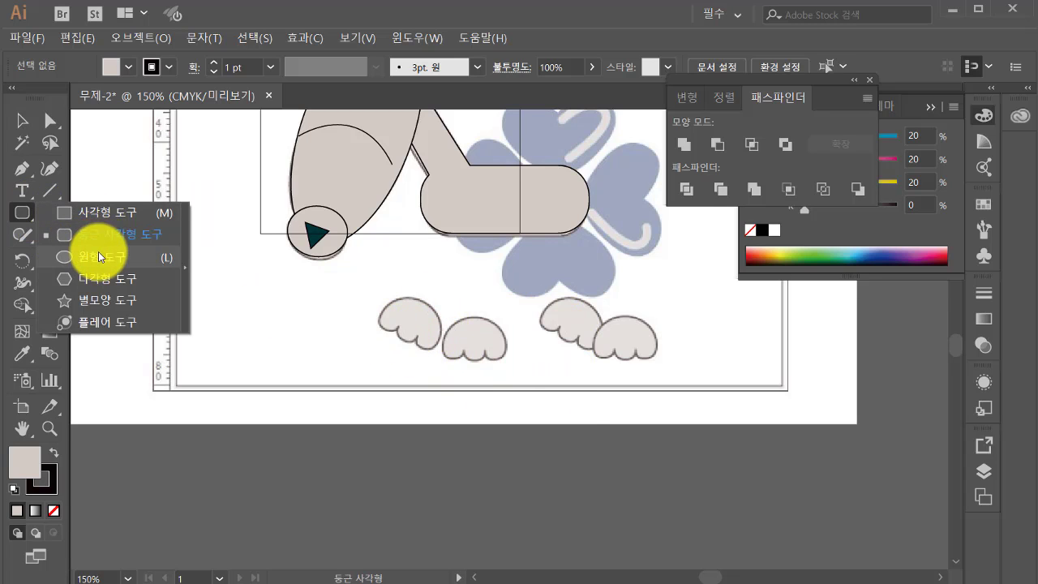
click(99, 257)
scroll(545, 417, down, 1)
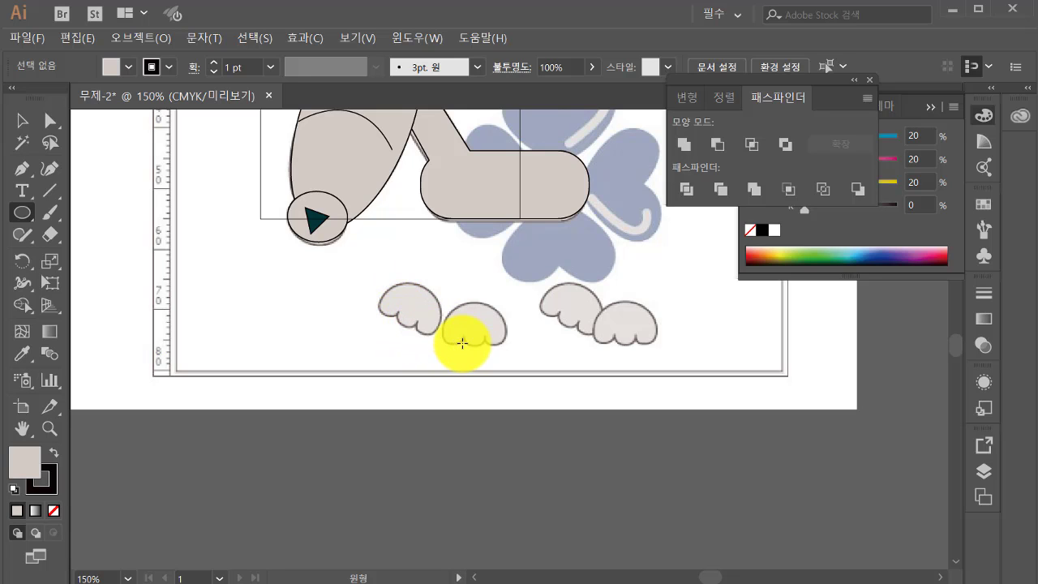
Draw a circle and position it just left of the wings
mouse_move(436, 288)
mouse_down()
mouse_move(587, 426)
mouse_move(610, 460)
mouse_up()
click(28, 122)
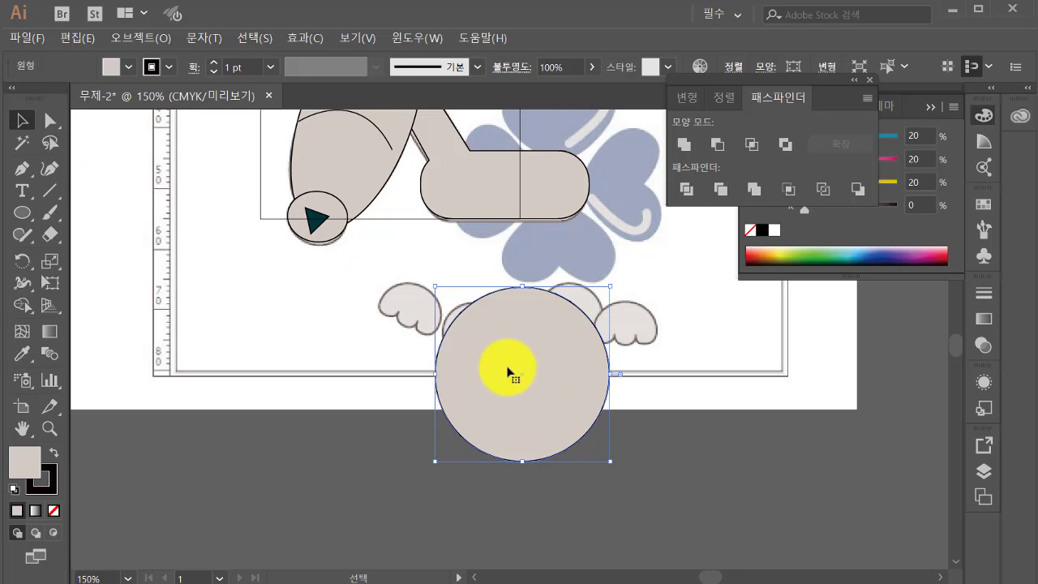
drag(506, 366, 253, 335)
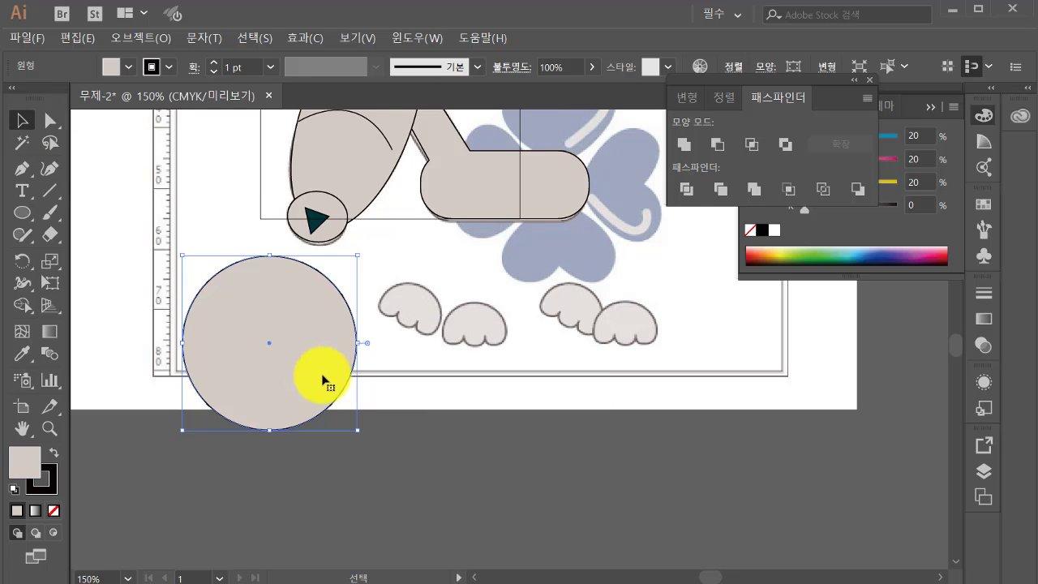
drag(322, 396, 335, 406)
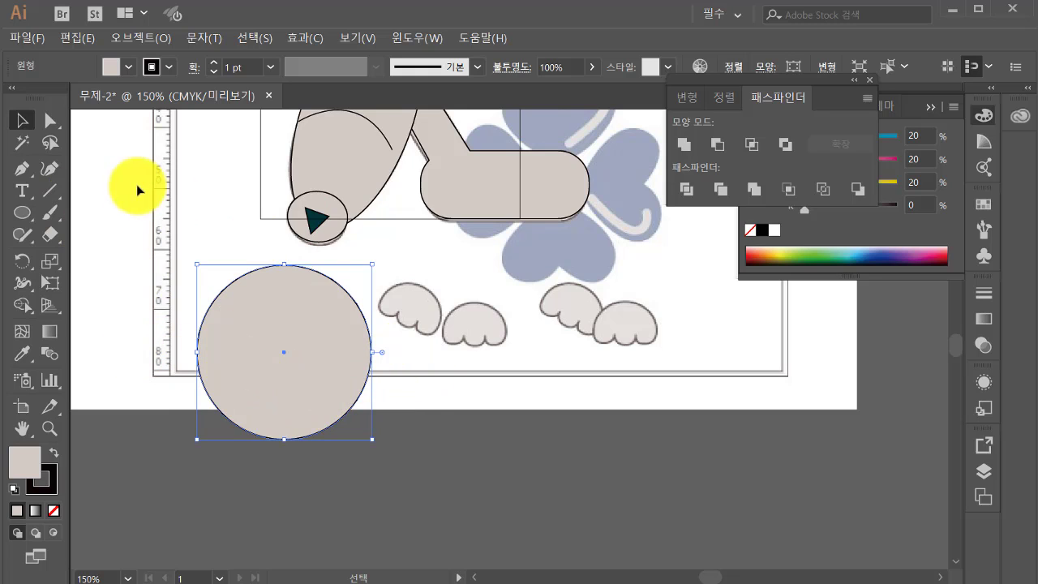
Draw a Shift-constrained horizontal line across the circle's middle and select both shapes
click(51, 190)
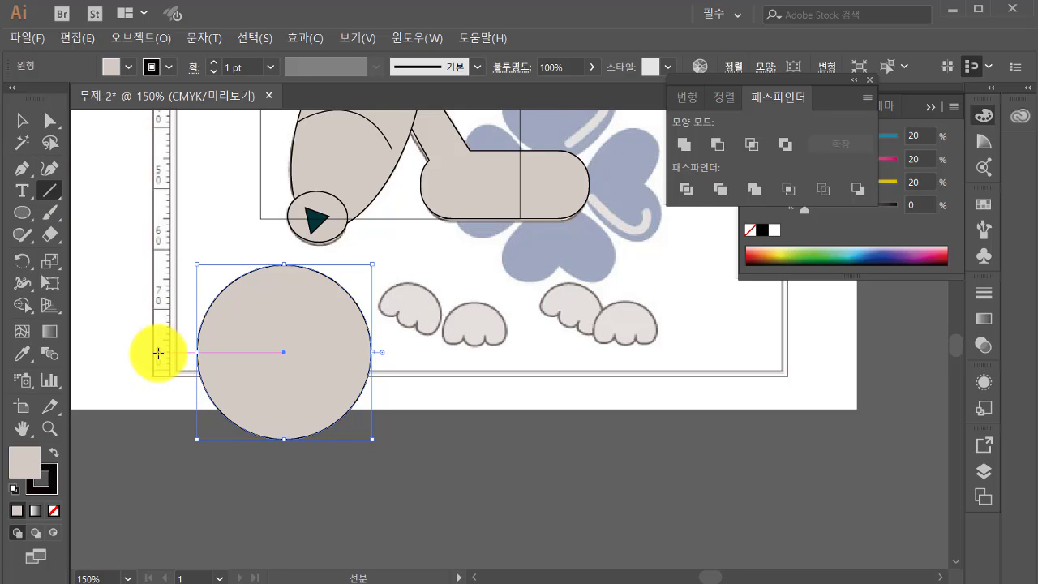
drag(158, 353, 454, 361)
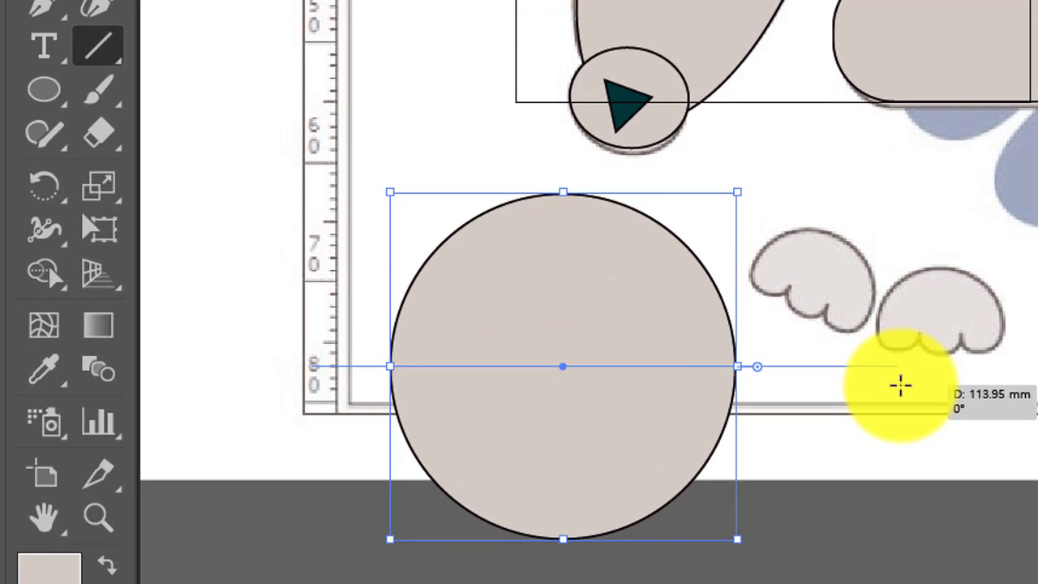
drag(454, 362, 455, 361)
key(shift)
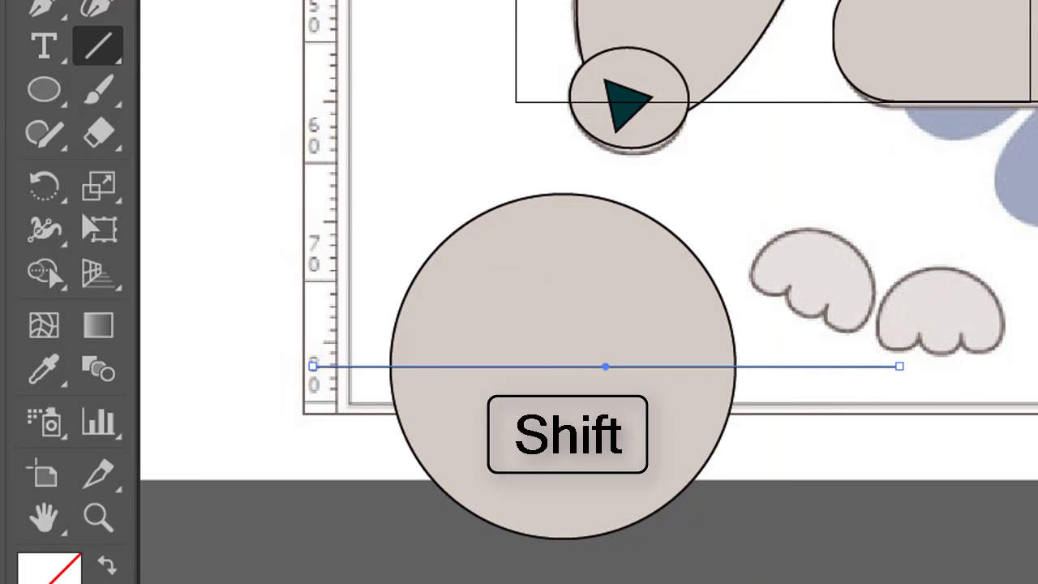
drag(417, 177, 574, 568)
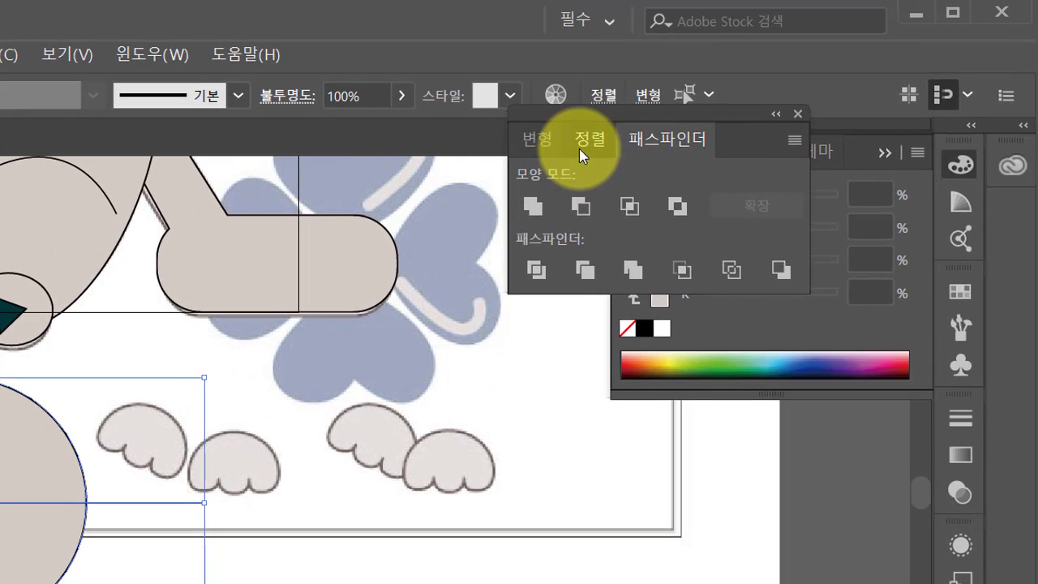
click(775, 80)
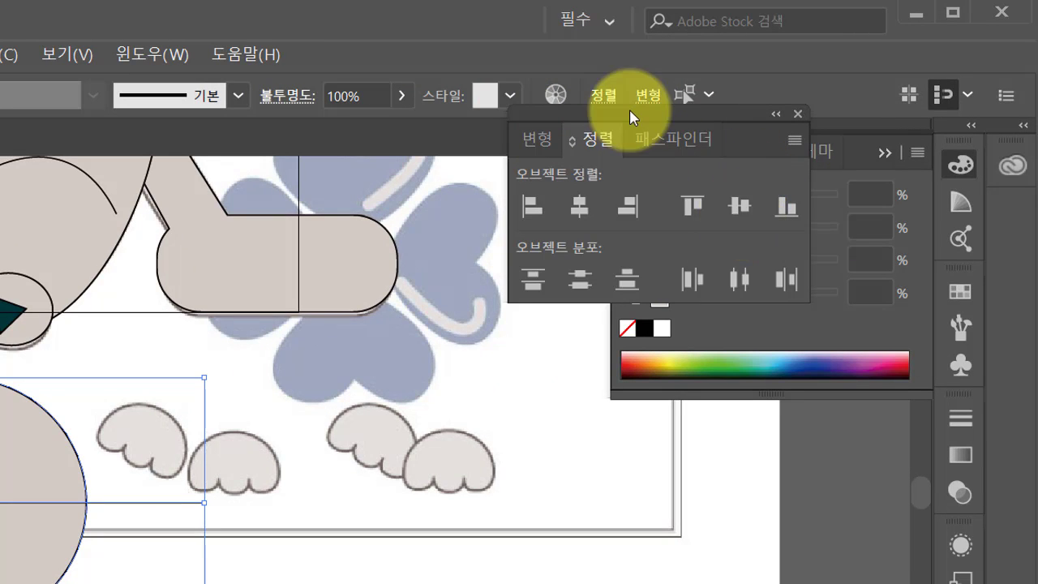
Divide the circle along the line with Pathfinder and ungroup the two halves
mouse_move(637, 118)
mouse_down()
mouse_move(542, 310)
mouse_move(556, 302)
mouse_up()
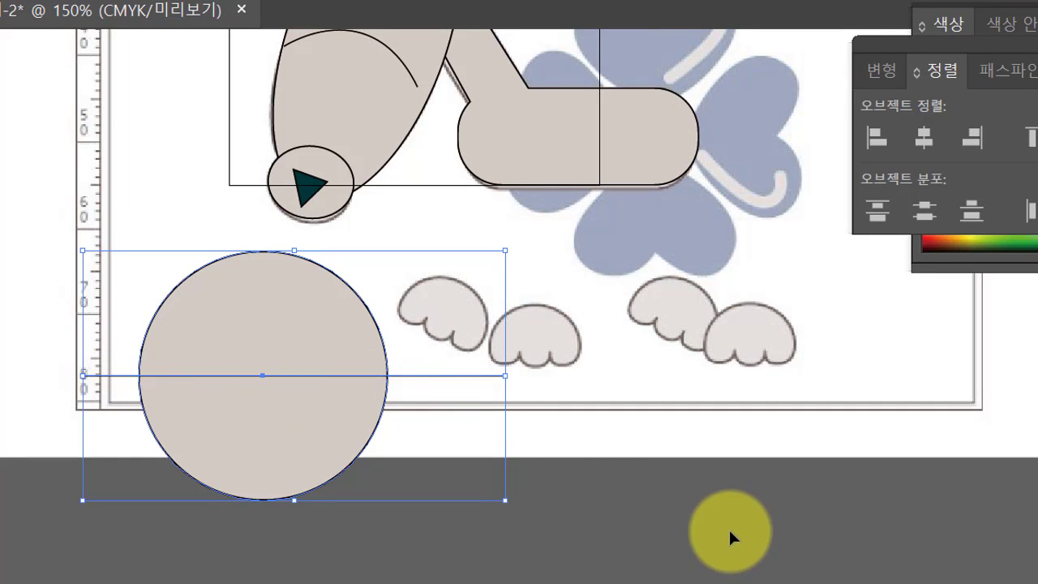
click(1010, 72)
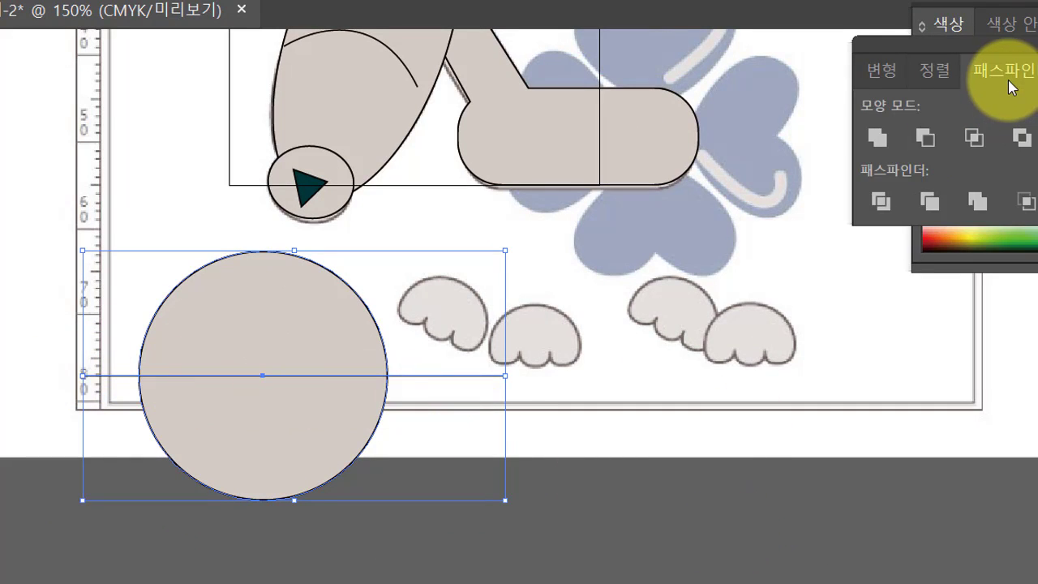
drag(1010, 77, 708, 245)
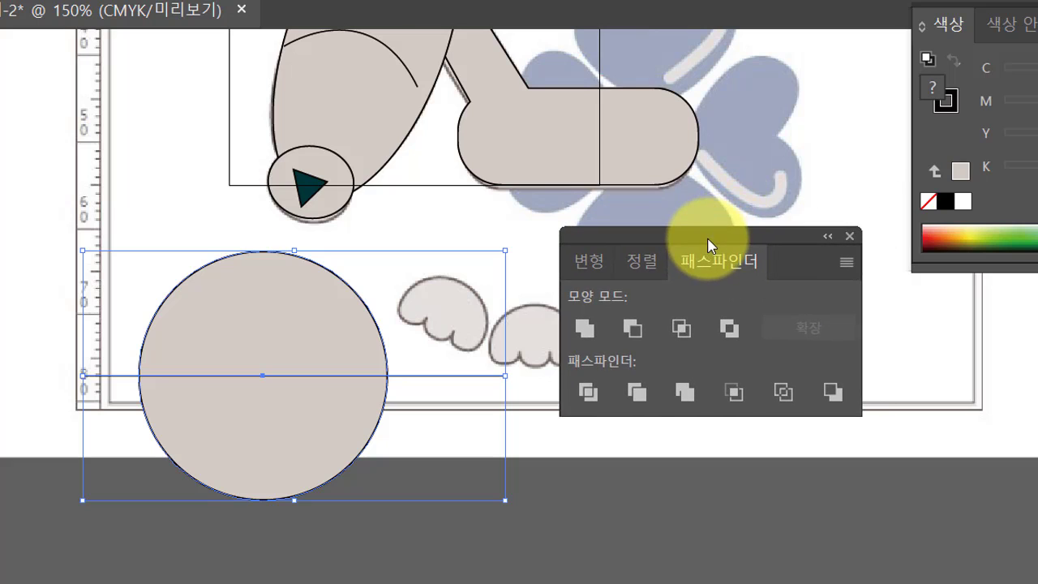
click(593, 396)
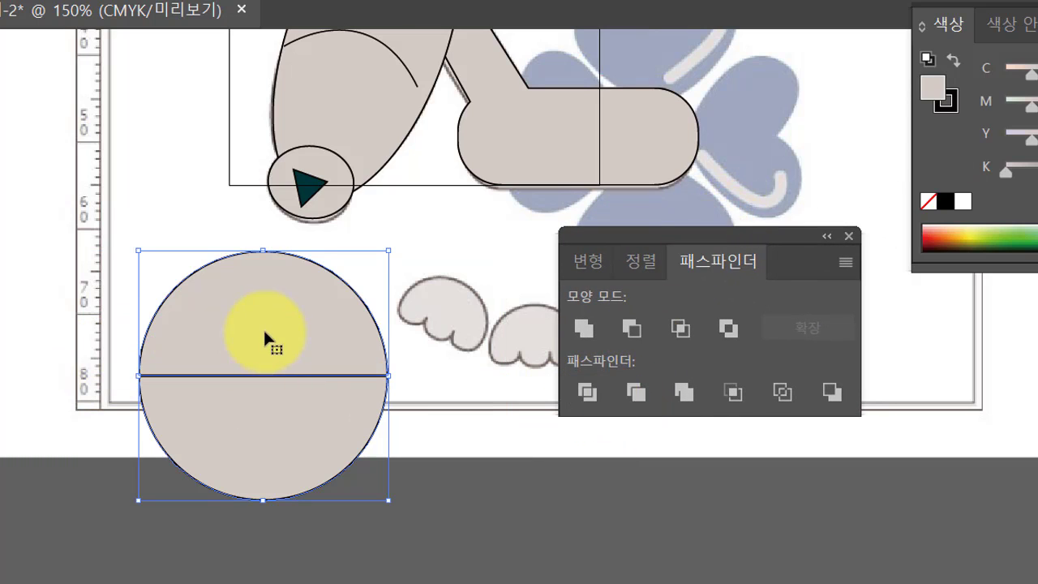
right_click(261, 417)
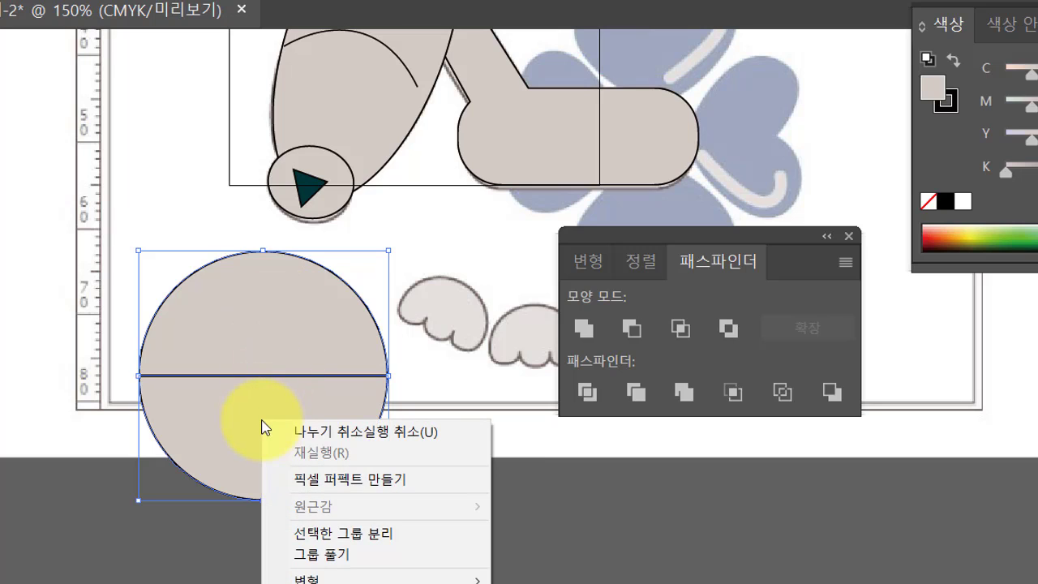
click(353, 557)
Pull the bottom half down and set both halves' stroke to None
drag(289, 463, 289, 496)
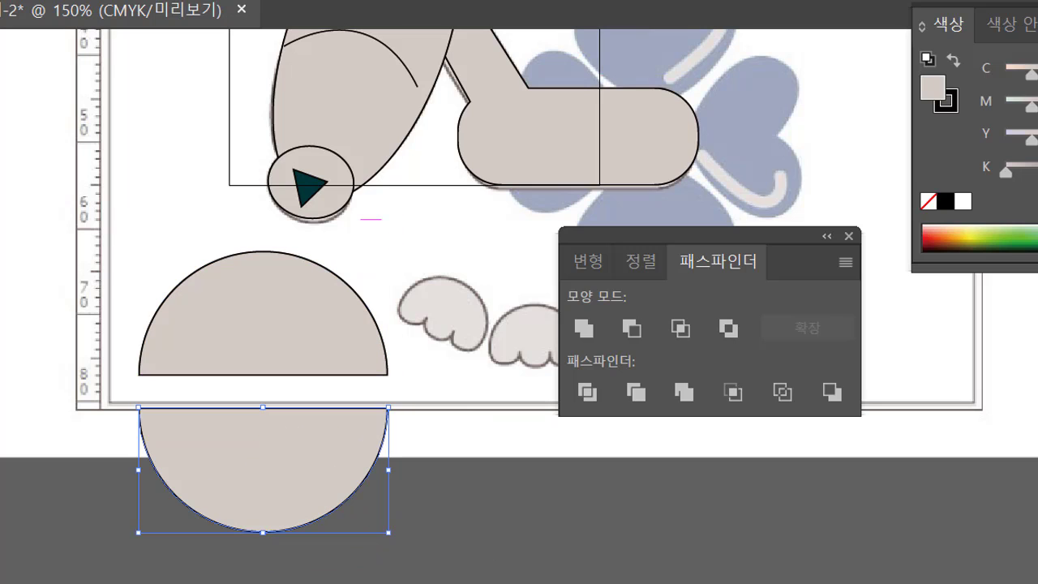
click(196, 342)
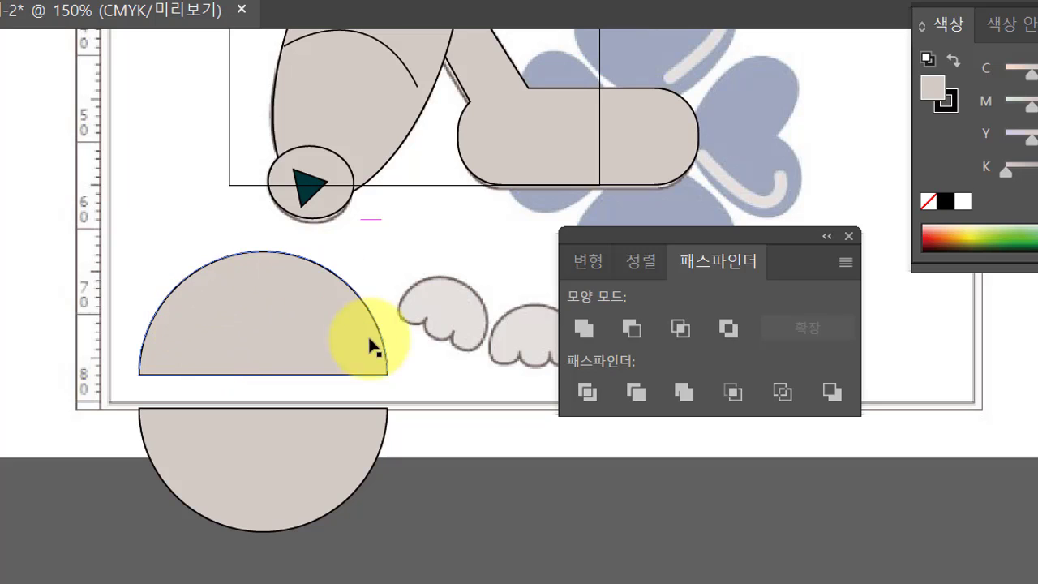
click(216, 313)
shift+click(244, 457)
click(165, 34)
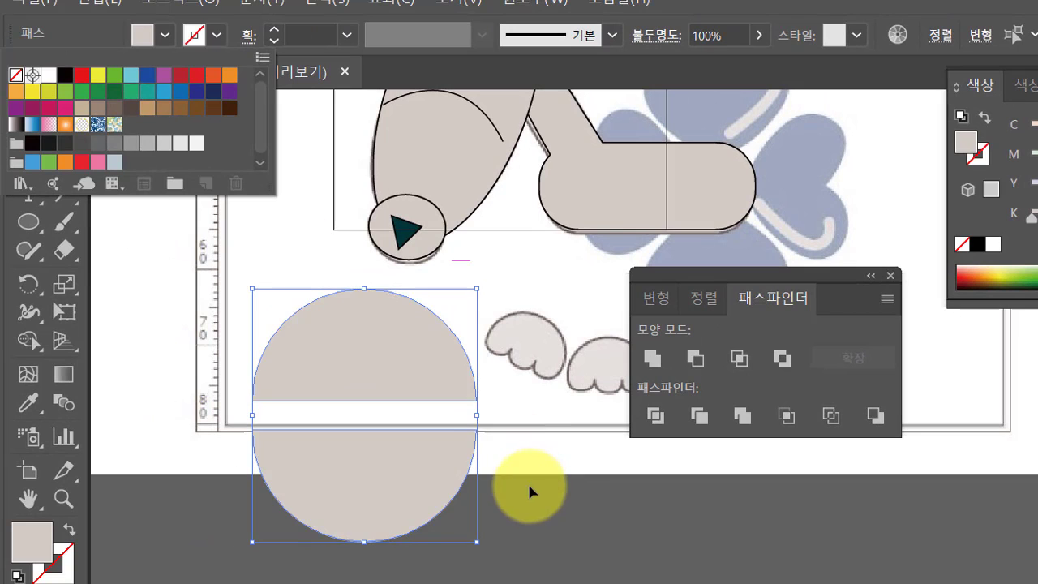
click(529, 493)
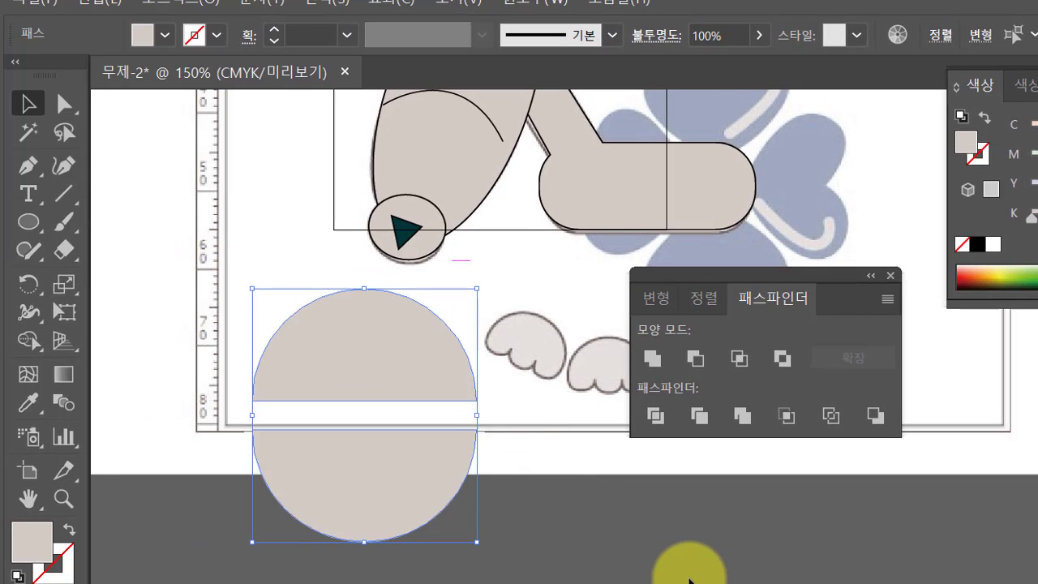
click(684, 568)
Scale the bottom half down proportionally and tuck it under the top half's left edge
key(ctrl+equal)
key(ctrl+equal)
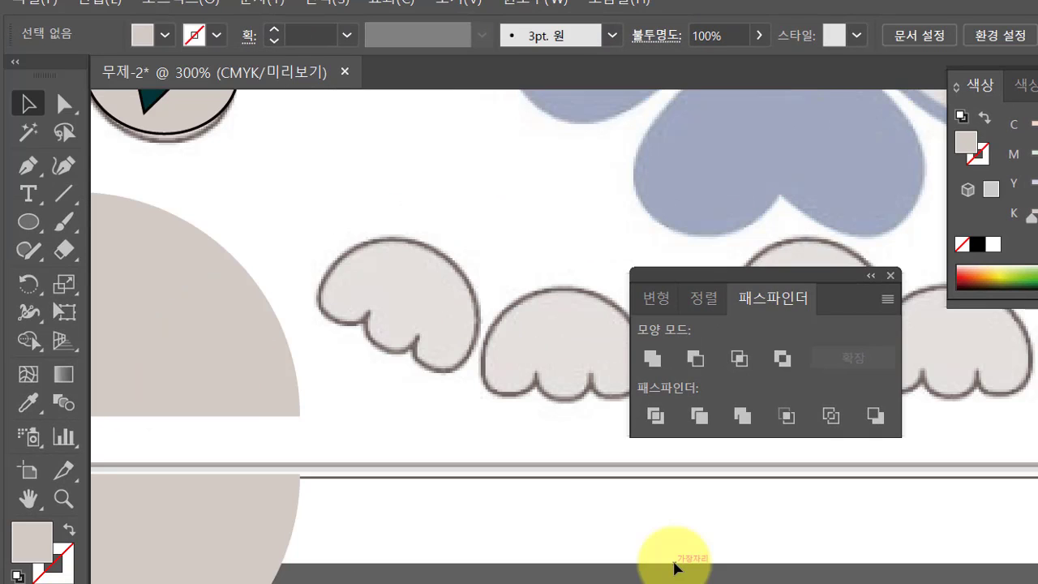
scroll(799, 441, left, 5)
click(589, 450)
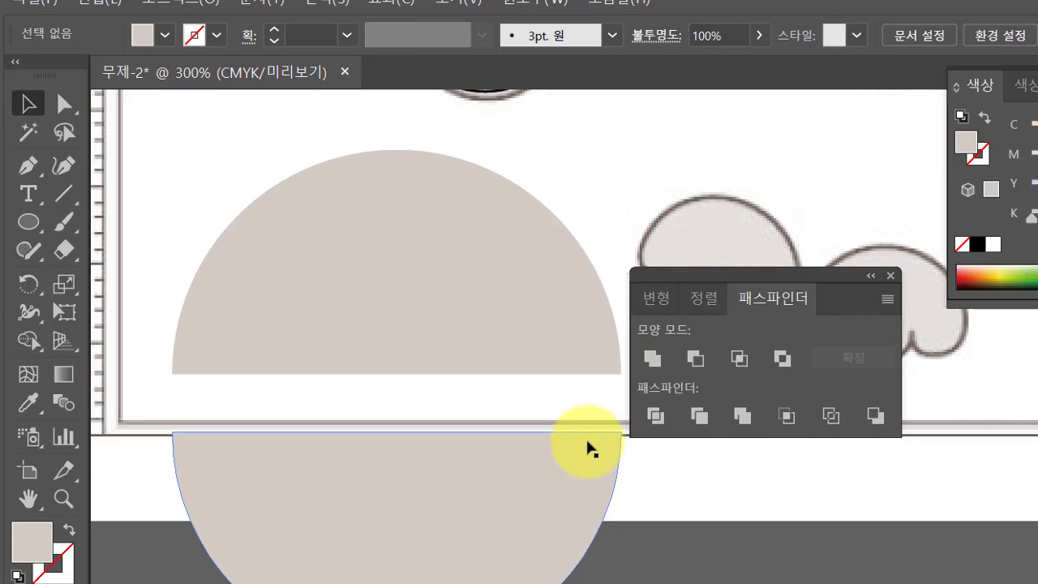
click(412, 289)
click(537, 499)
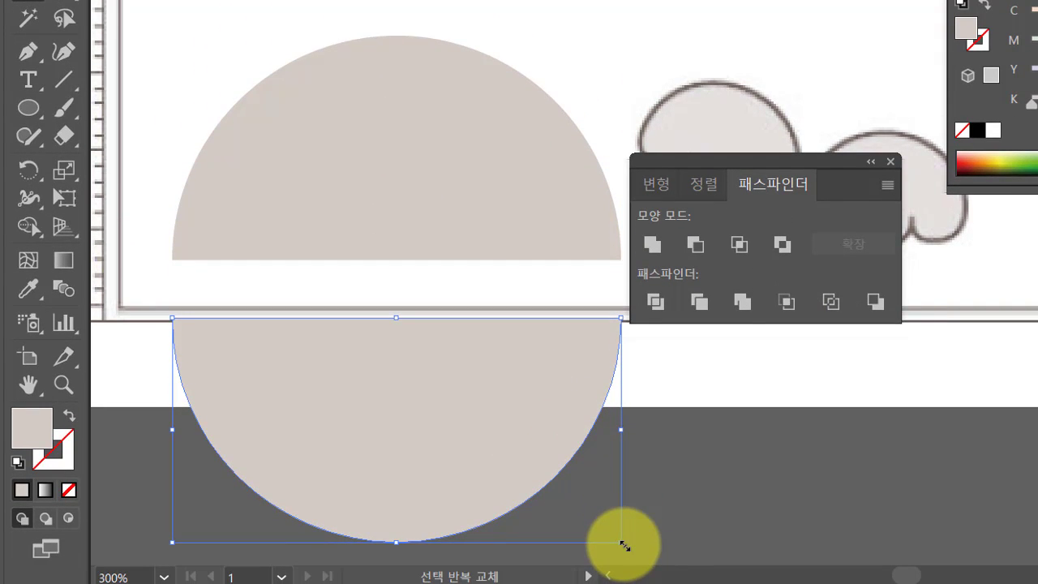
drag(623, 545, 325, 393)
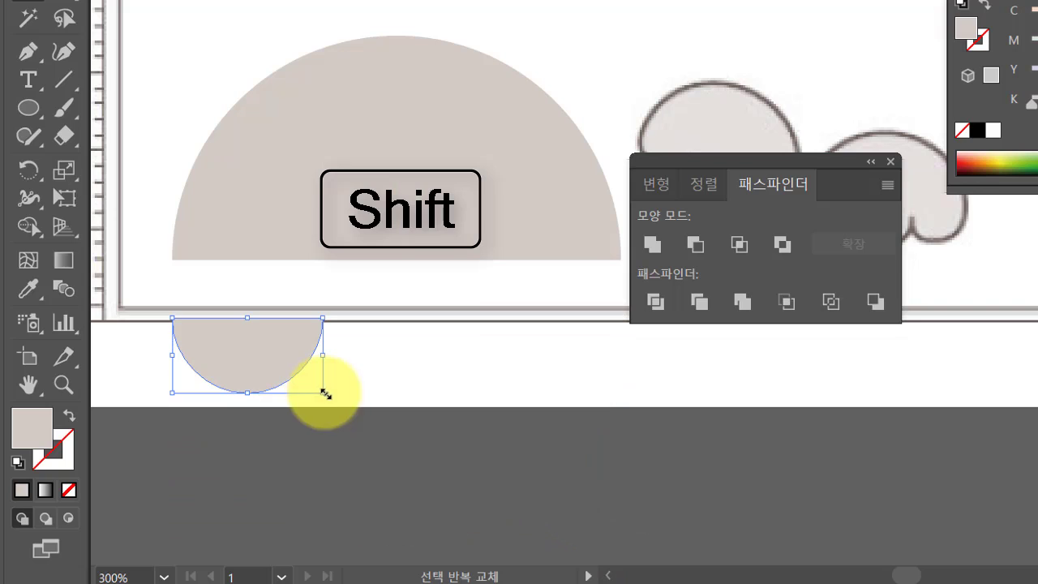
drag(765, 159, 929, 218)
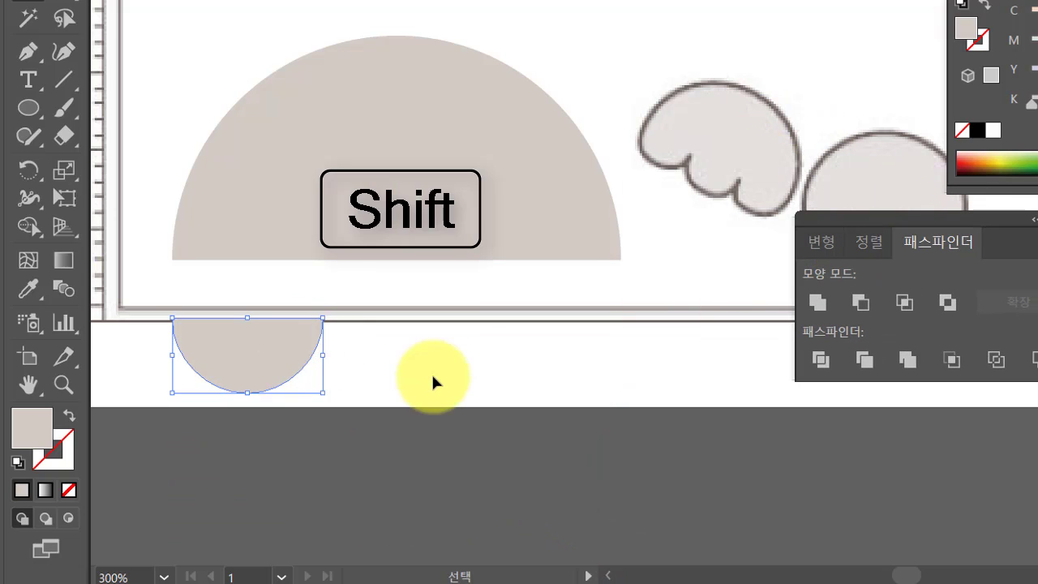
drag(225, 333, 226, 289)
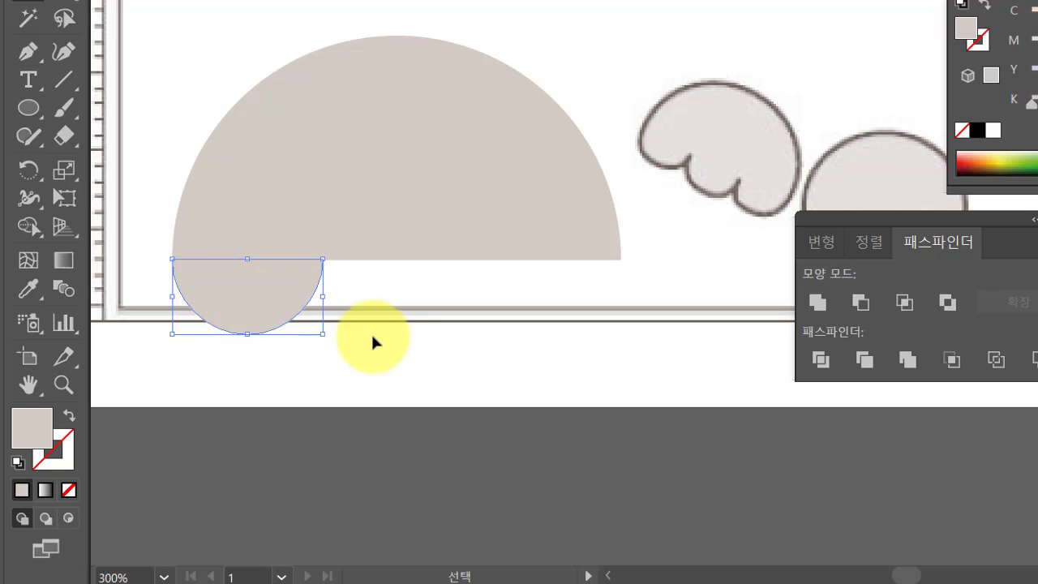
click(417, 402)
click(288, 317)
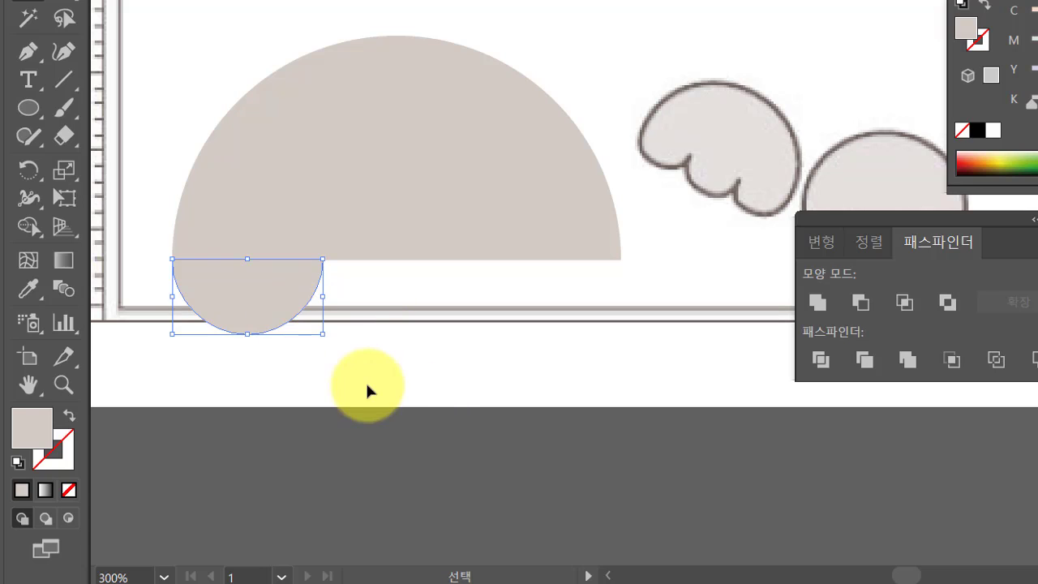
click(365, 389)
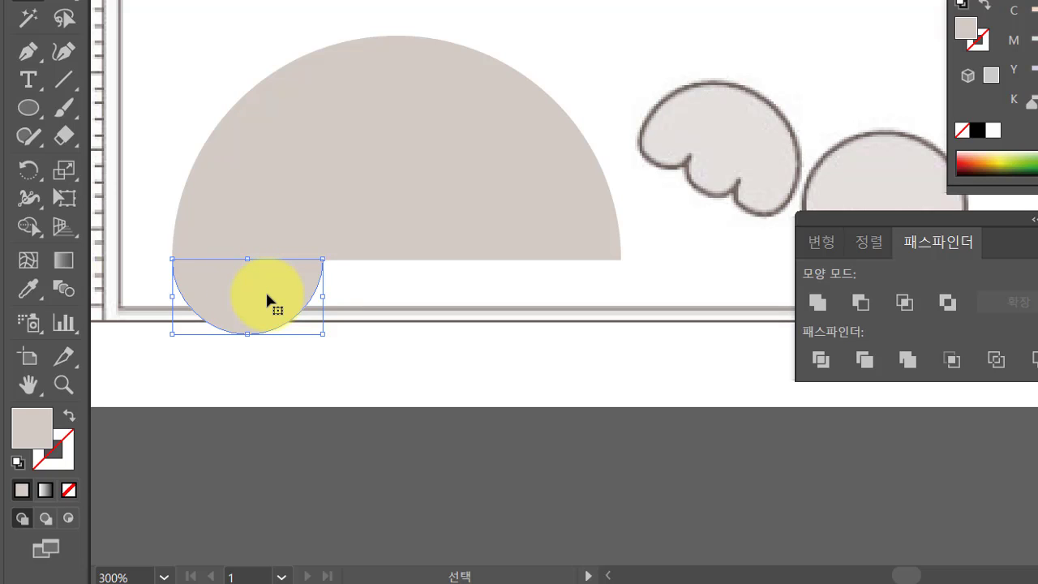
Duplicate the small half-circle to the right and select the row of three
drag(272, 291, 549, 299)
click(503, 425)
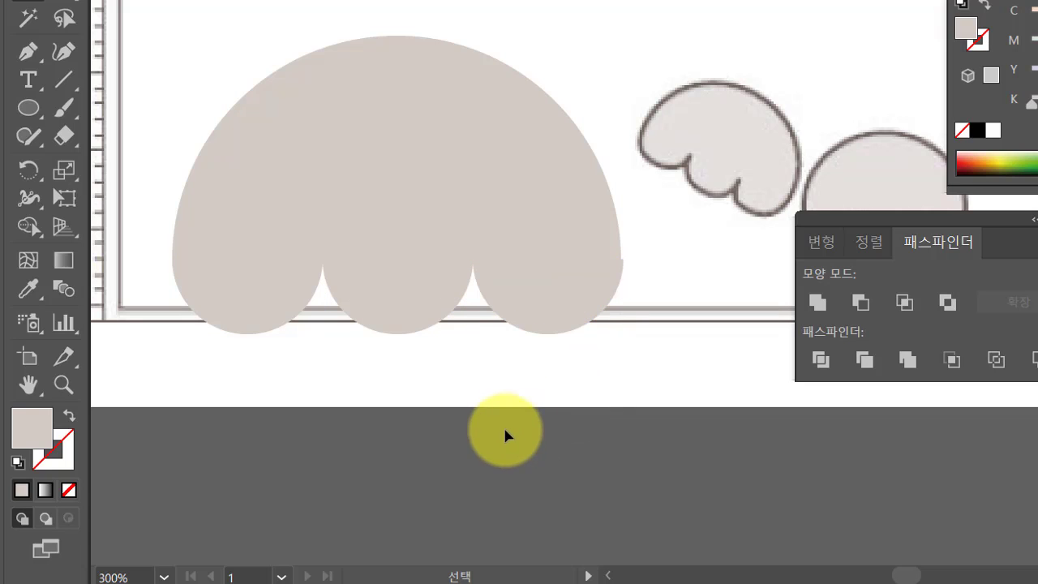
click(582, 308)
shift+click(406, 294)
click(457, 382)
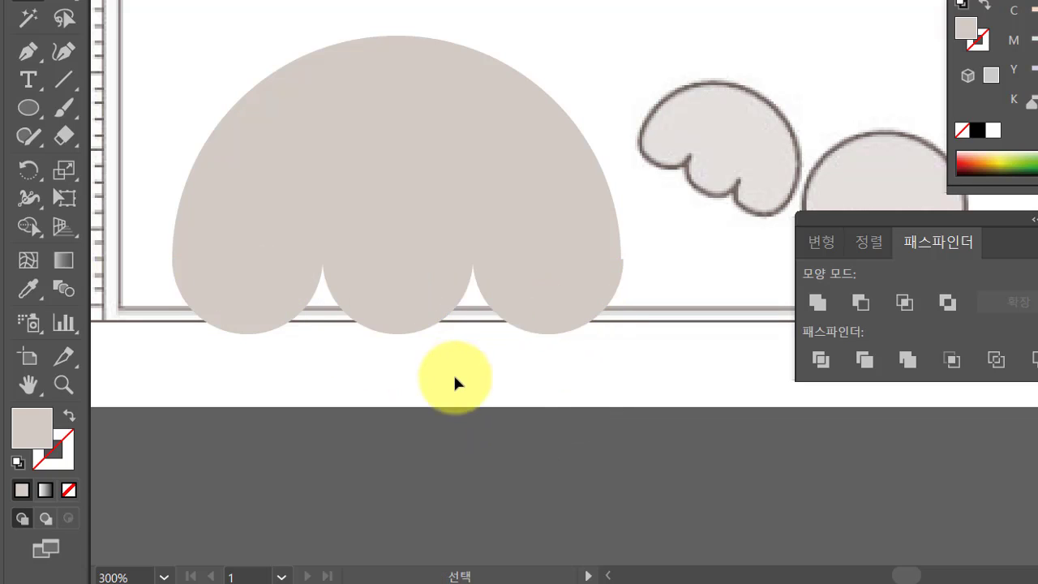
click(535, 316)
shift+click(359, 297)
shift+click(243, 300)
Resize the half-circles toward the dome's width, then marquee-select the dome and extra scallops
key(a)
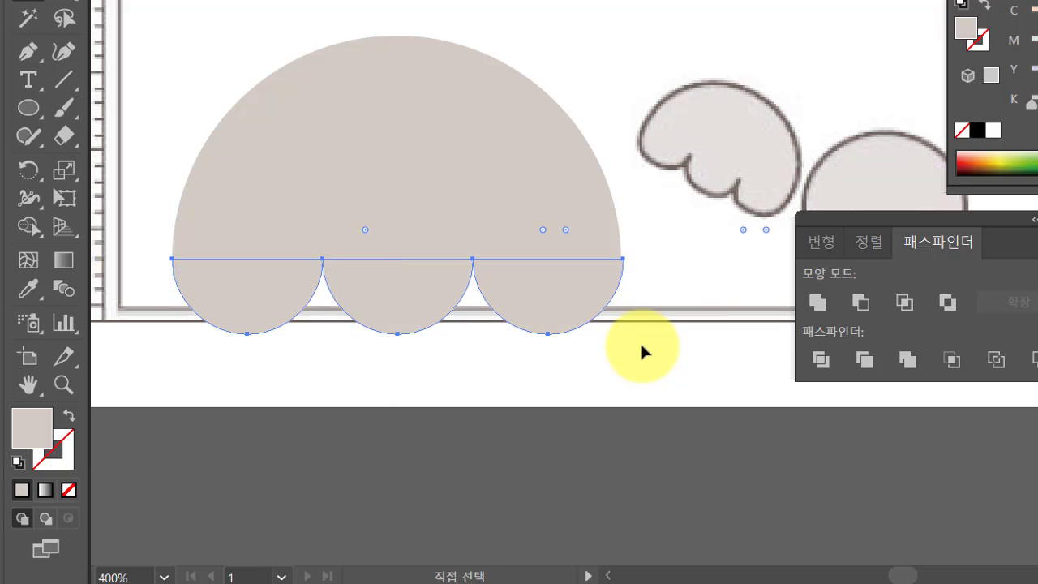
key(ctrl+plus)
key(ctrl+plus)
drag(647, 343, 370, 336)
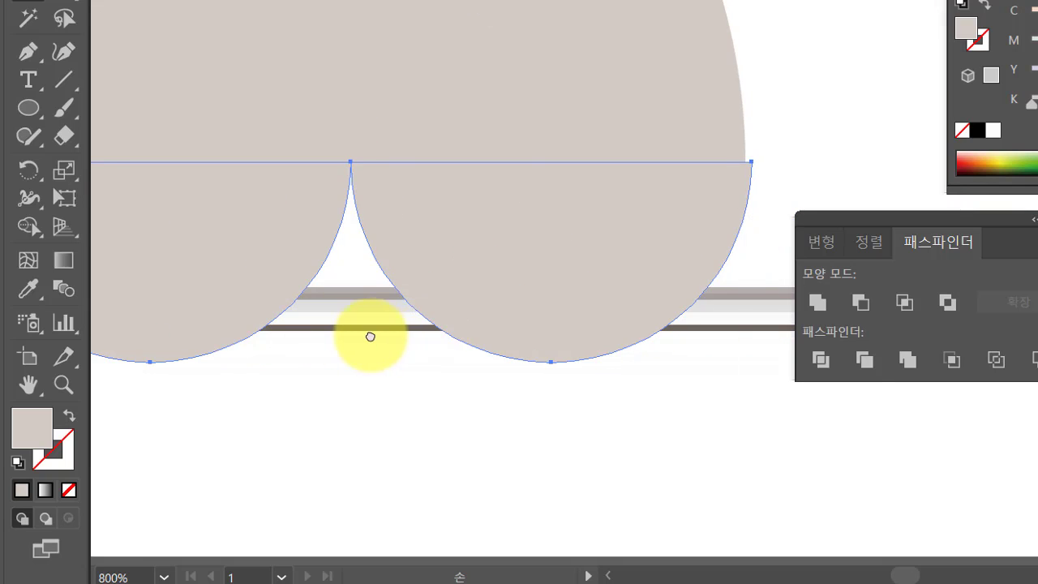
key(v)
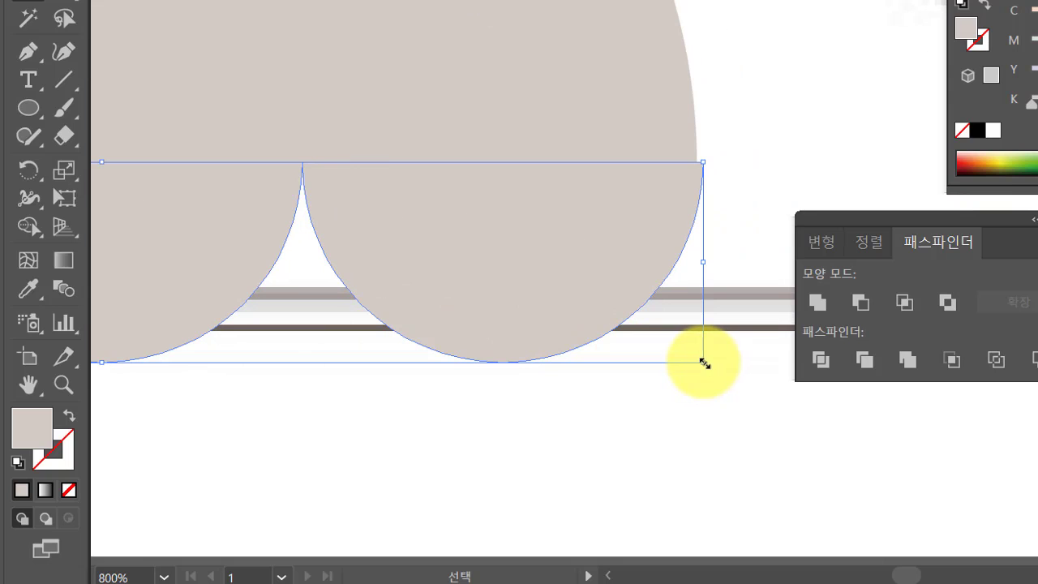
drag(704, 363, 696, 361)
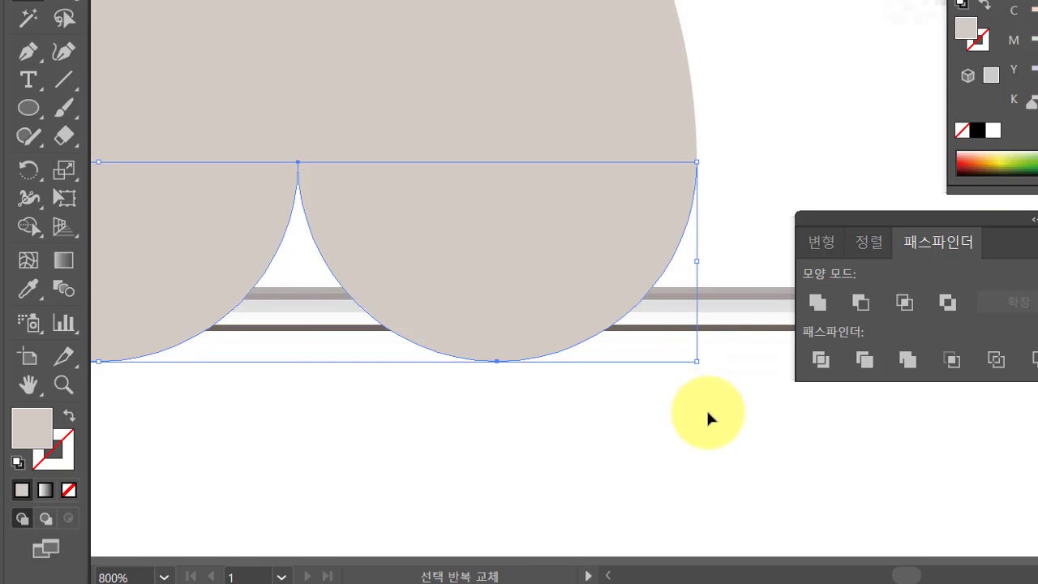
click(730, 420)
key(a)
key(ctrl+minus)
key(ctrl+minus)
key(v)
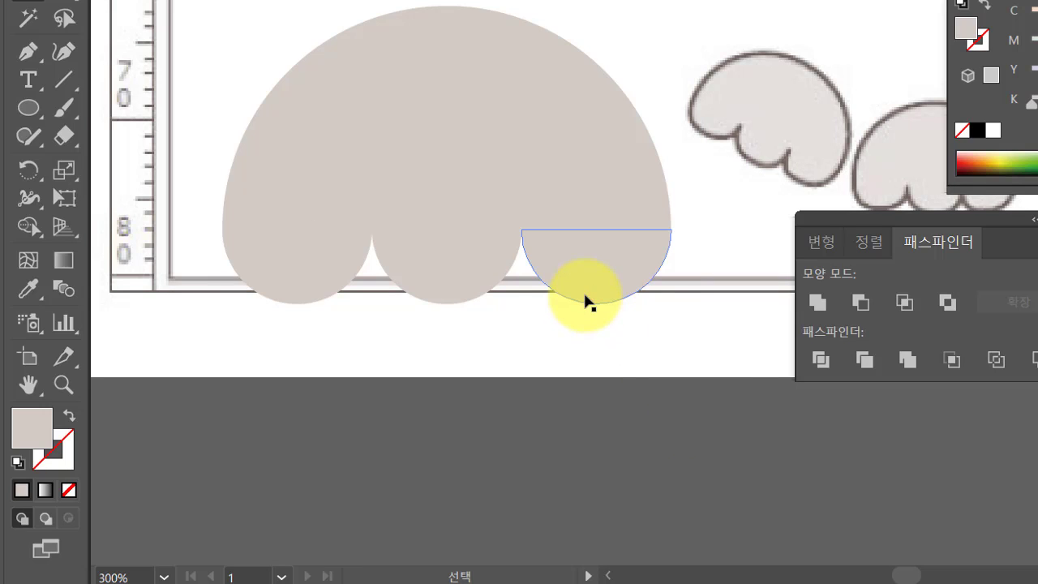
drag(375, 217, 381, 207)
Delete the old shapes and draw a new circle with a horizontal line across its middle
key(Delete)
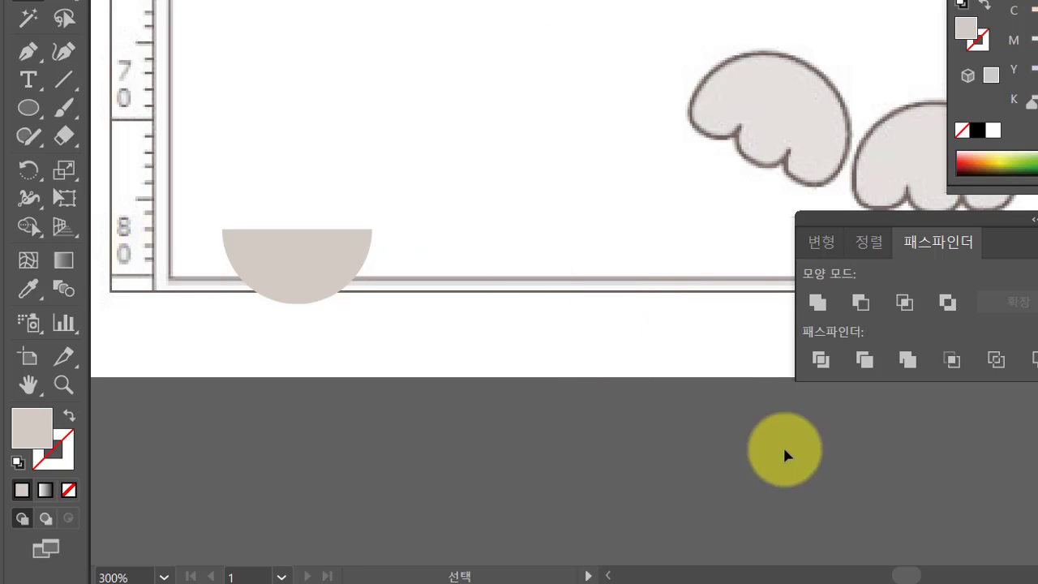
key(Delete)
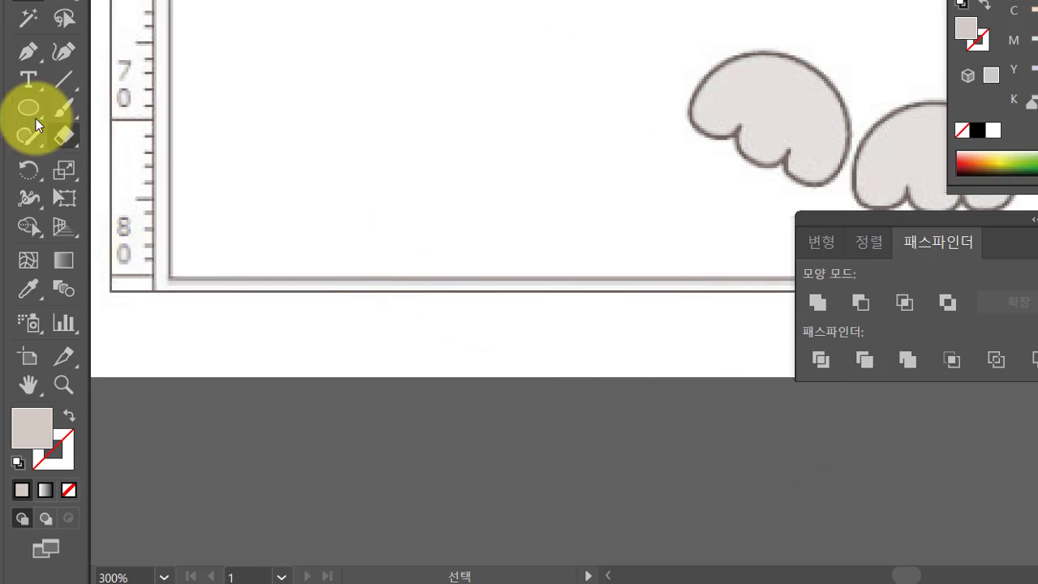
click(29, 107)
drag(251, 81, 528, 358)
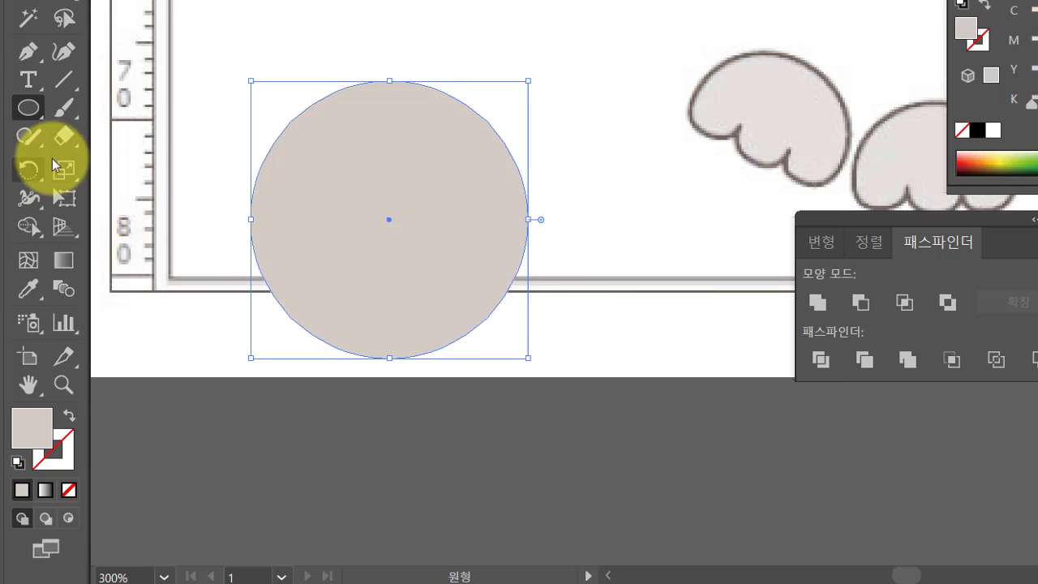
click(63, 78)
drag(226, 219, 575, 219)
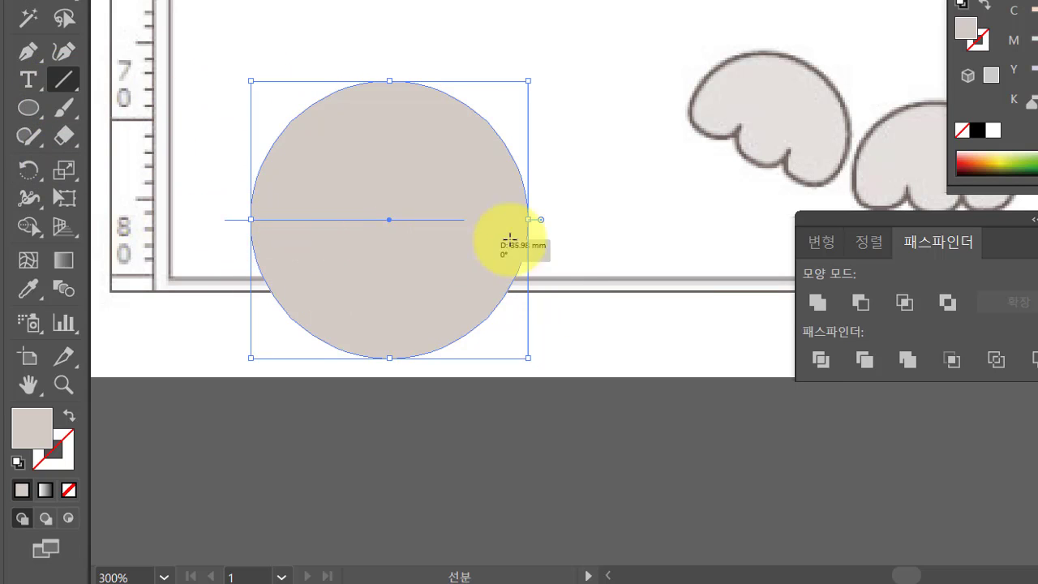
Divide the circle along the line with Pathfinder and ungroup the two halves
click(24, 4)
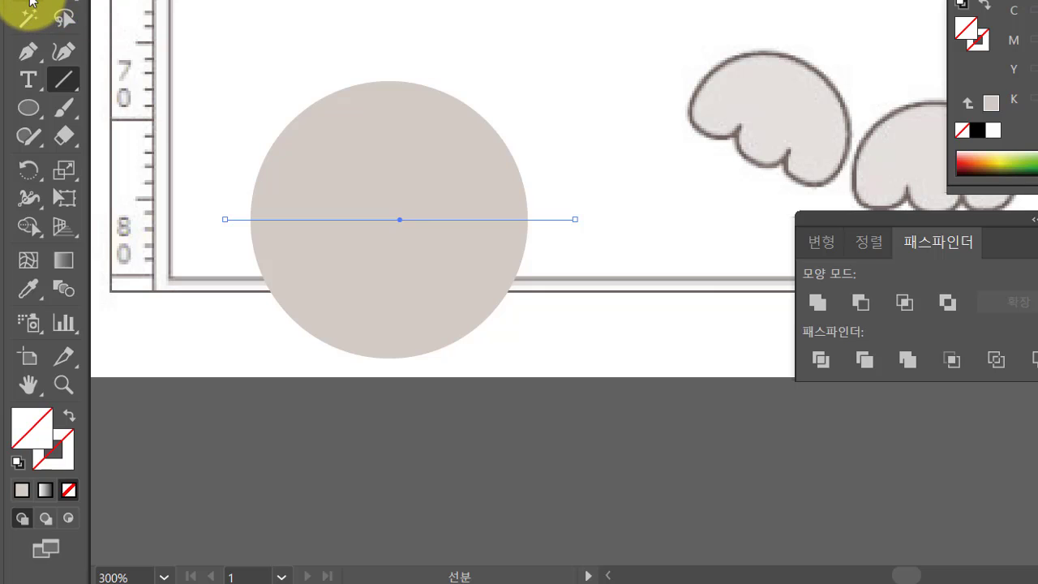
drag(266, 101, 405, 236)
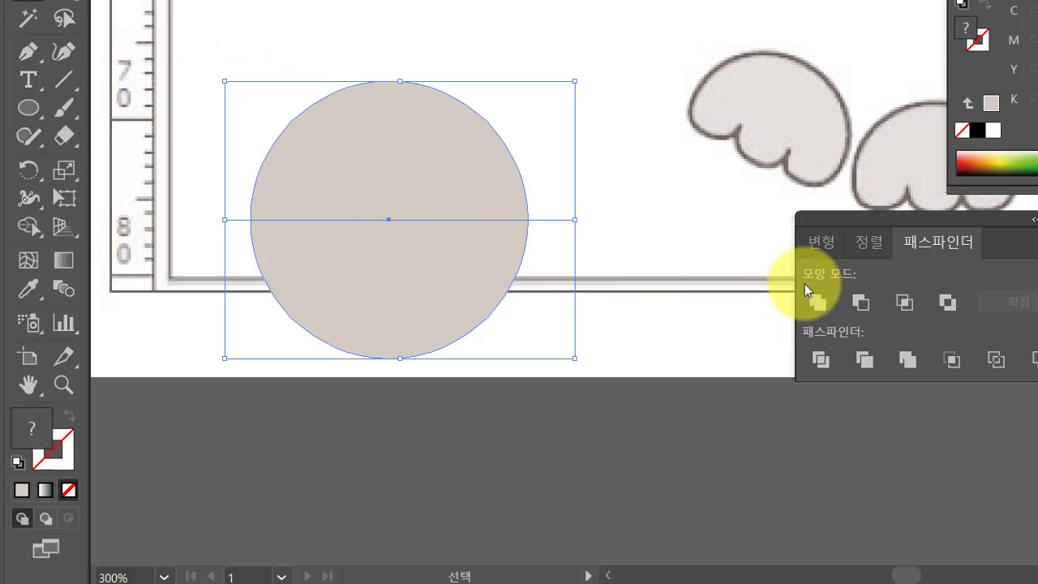
click(875, 244)
mouse_move(879, 222)
mouse_down()
mouse_move(853, 134)
mouse_move(772, 106)
mouse_up()
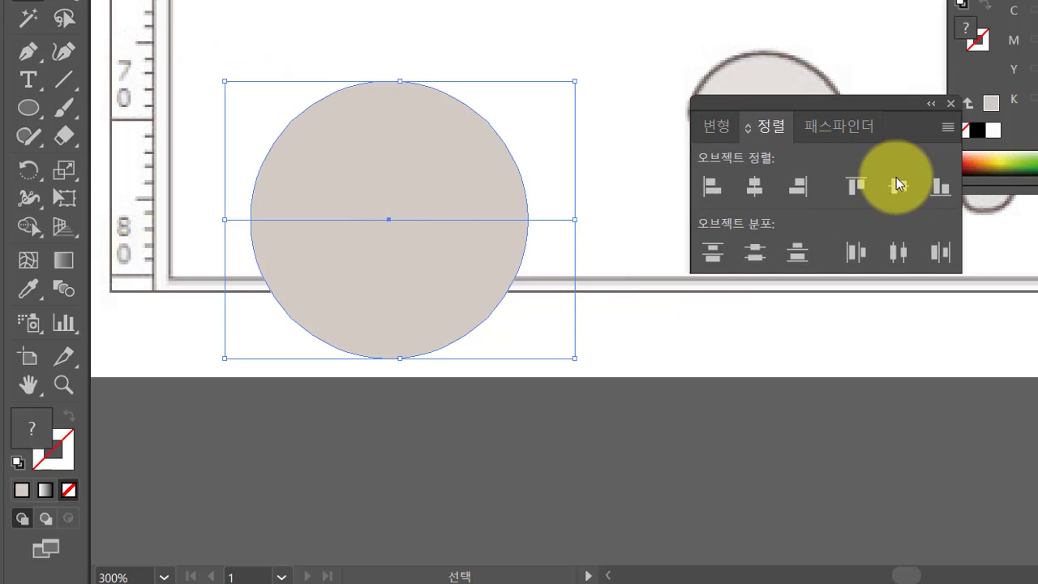
click(854, 126)
click(716, 244)
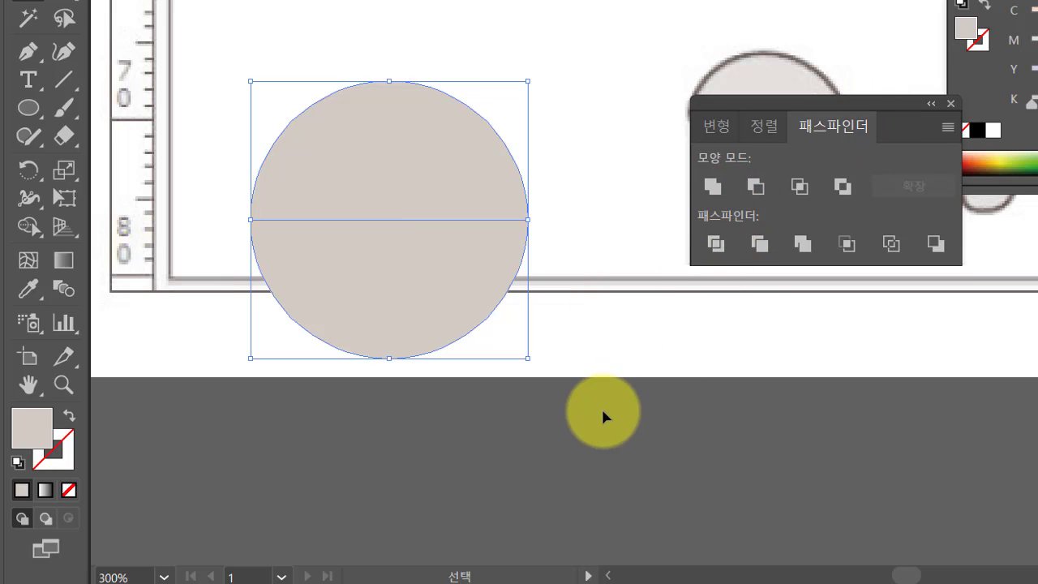
right_click(442, 286)
mouse_move(483, 448)
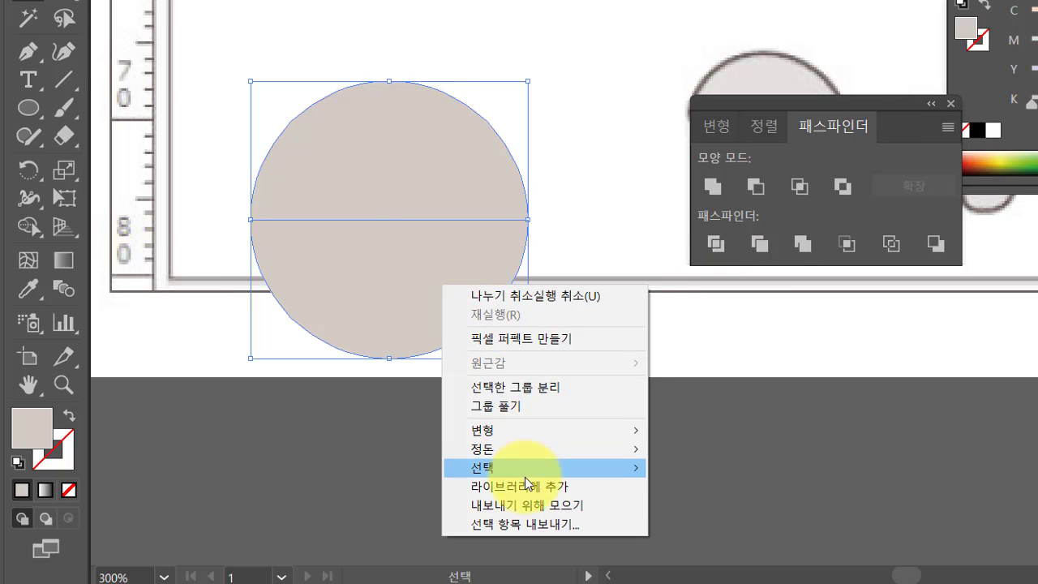
click(522, 406)
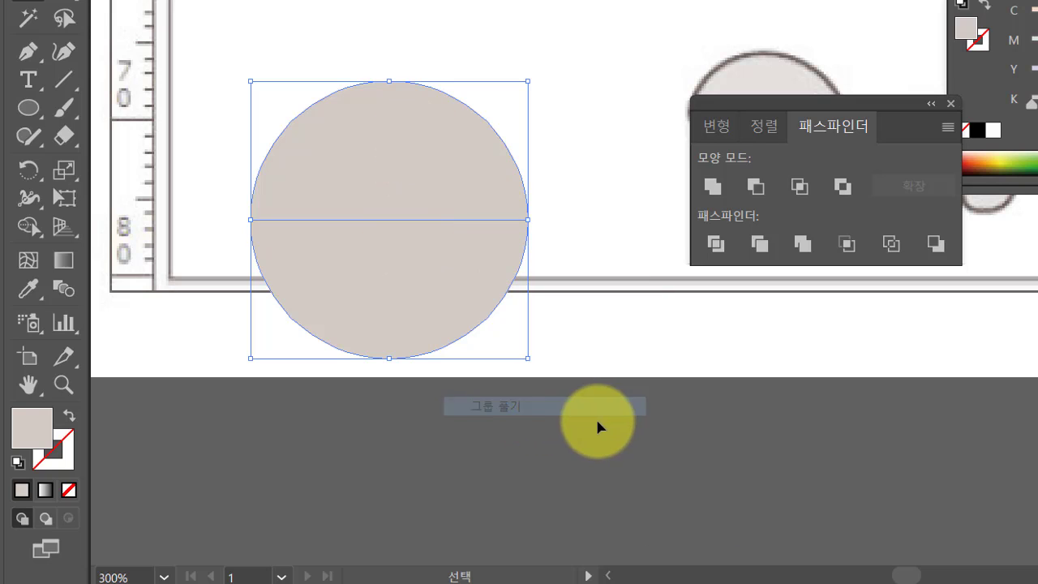
Shrink the lower half into a small semicircle under the dome's left edge
click(391, 483)
click(417, 341)
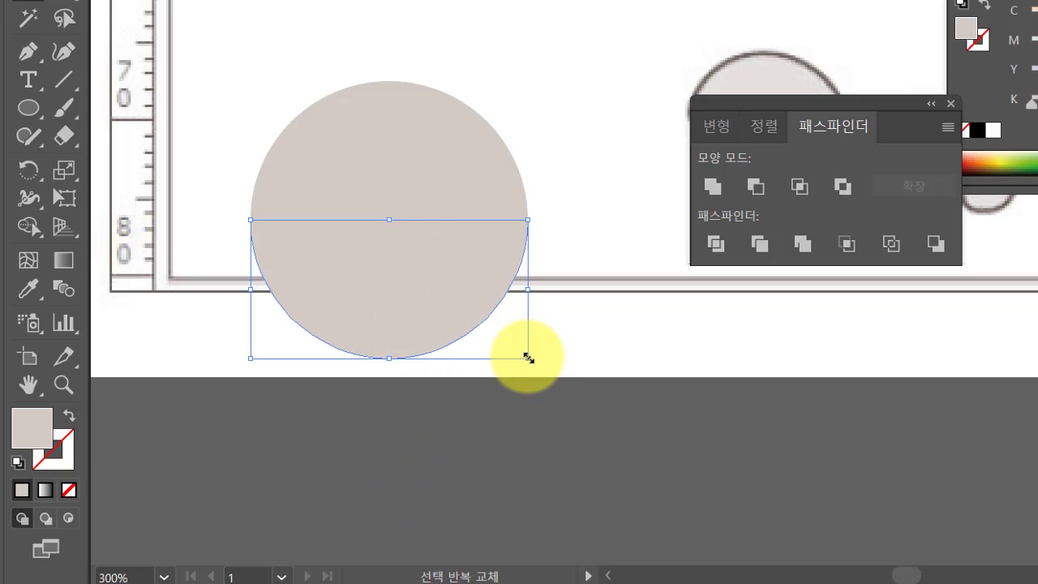
drag(528, 358, 354, 271)
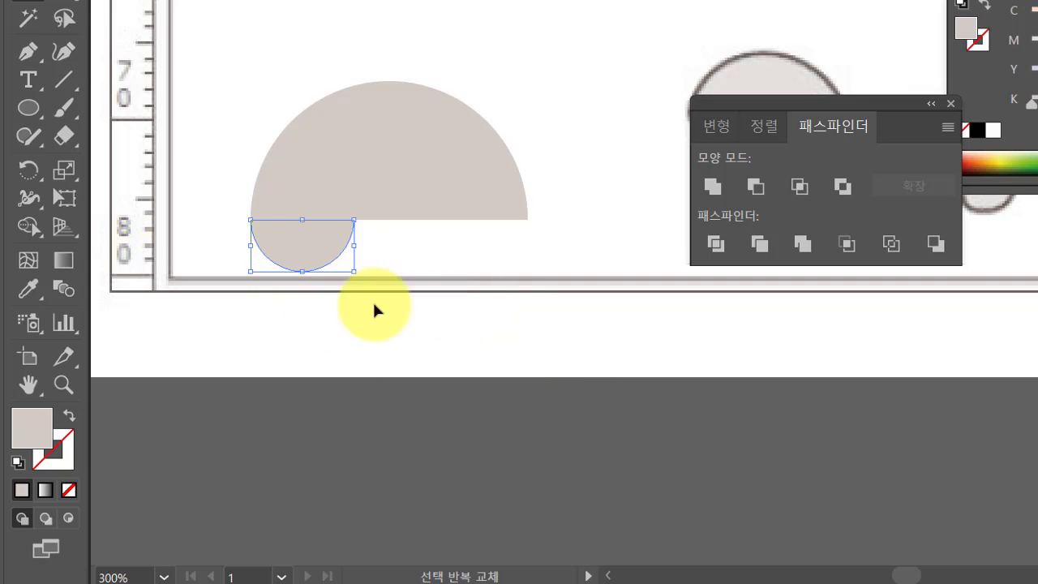
click(388, 400)
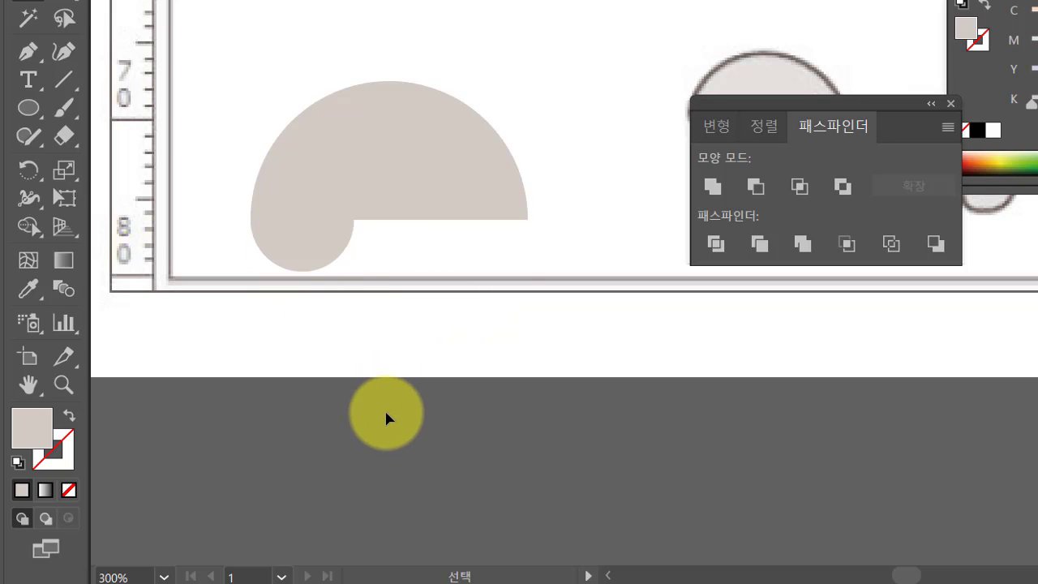
key(a)
key(ctrl+plus)
key(ctrl+plus)
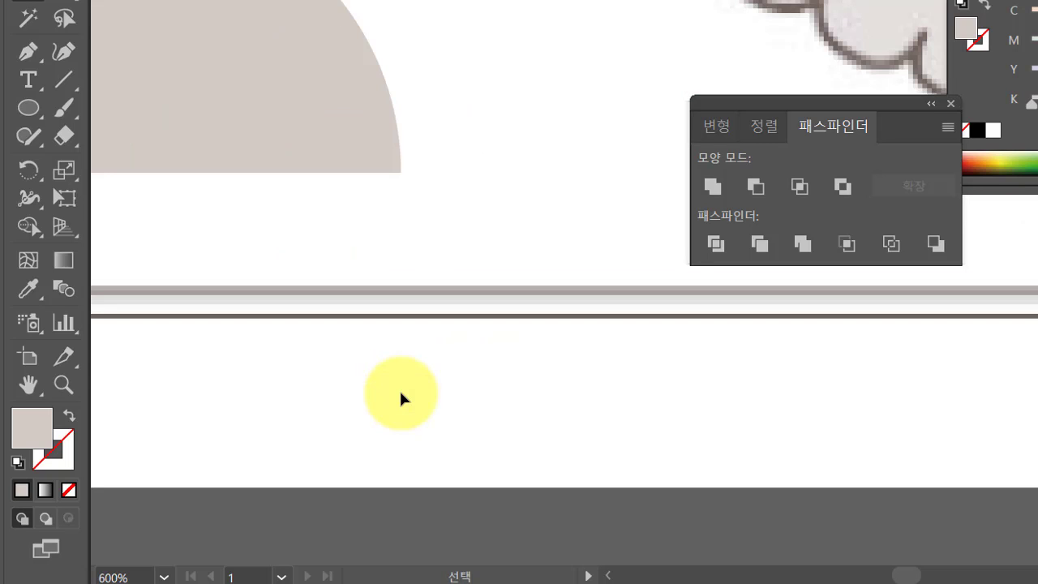
drag(446, 378, 541, 355)
key(v)
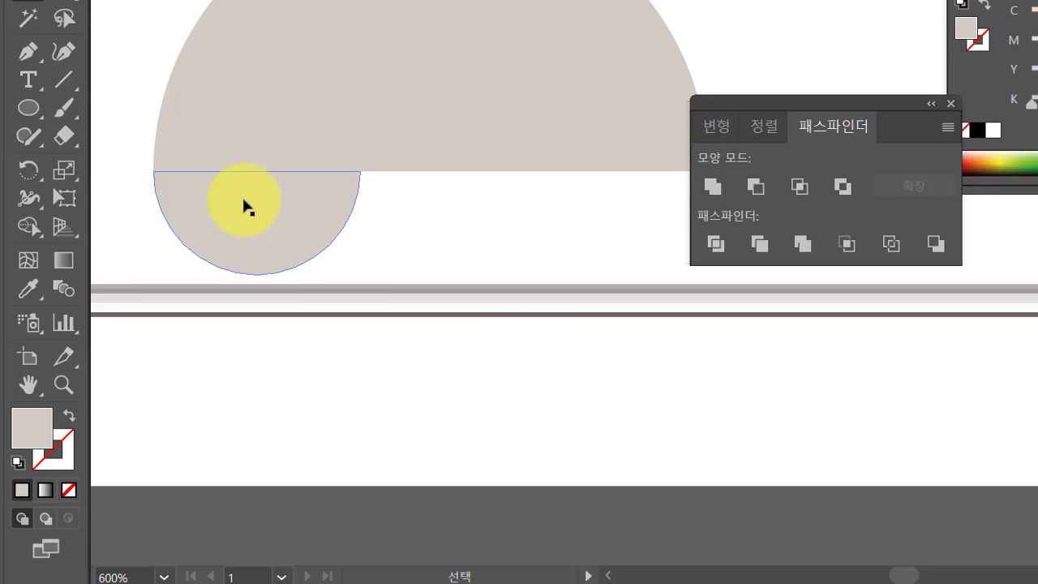
Alt-drag two copies of the semicircle to the right and select all three
drag(262, 204, 454, 222)
drag(798, 103, 1000, 177)
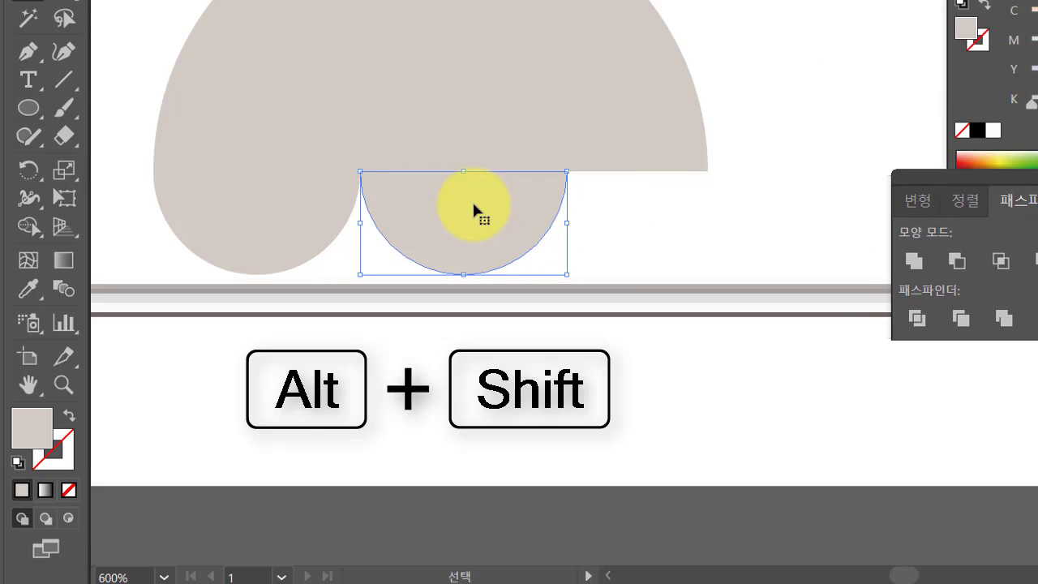
drag(449, 219, 656, 232)
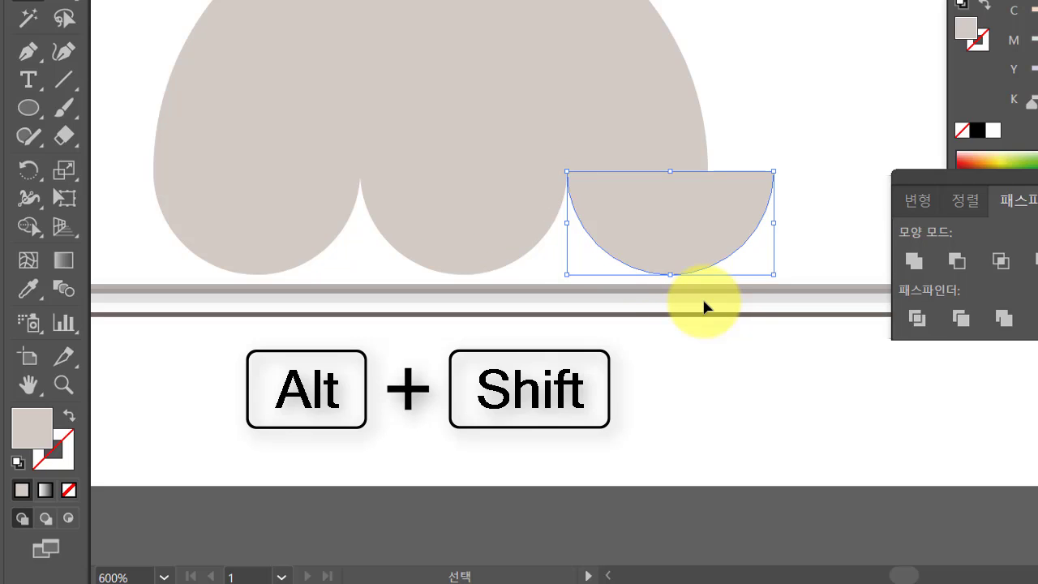
mouse_move(728, 260)
mouse_down()
mouse_move(493, 234)
mouse_move(313, 232)
mouse_up()
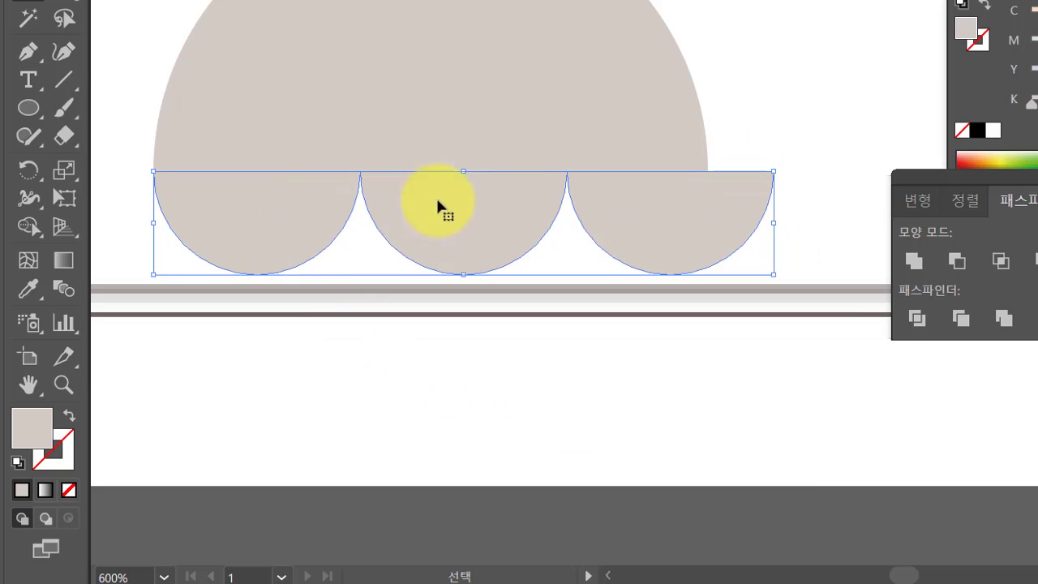
click(266, 288)
click(255, 248)
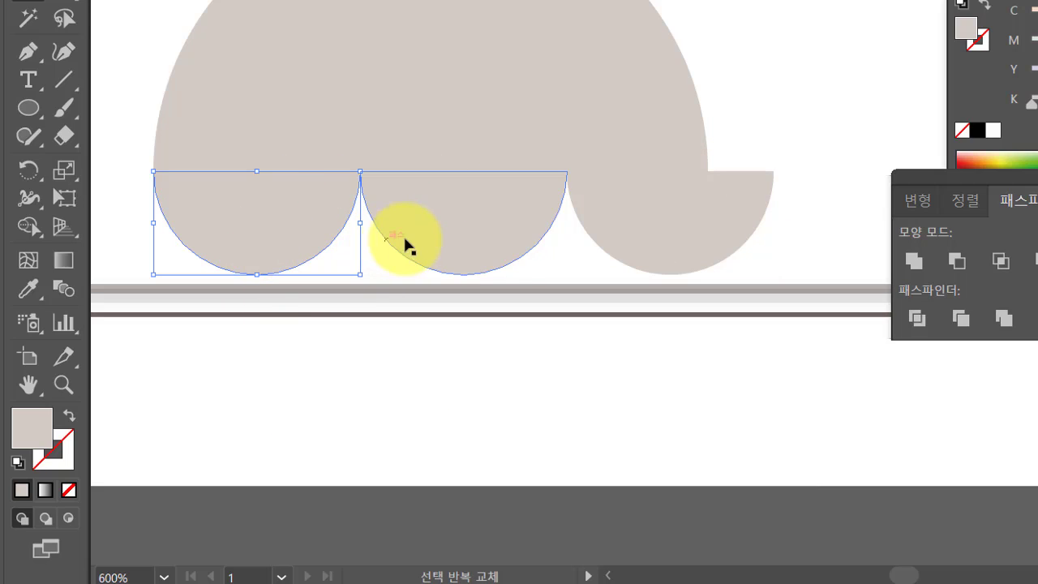
shift+click(664, 271)
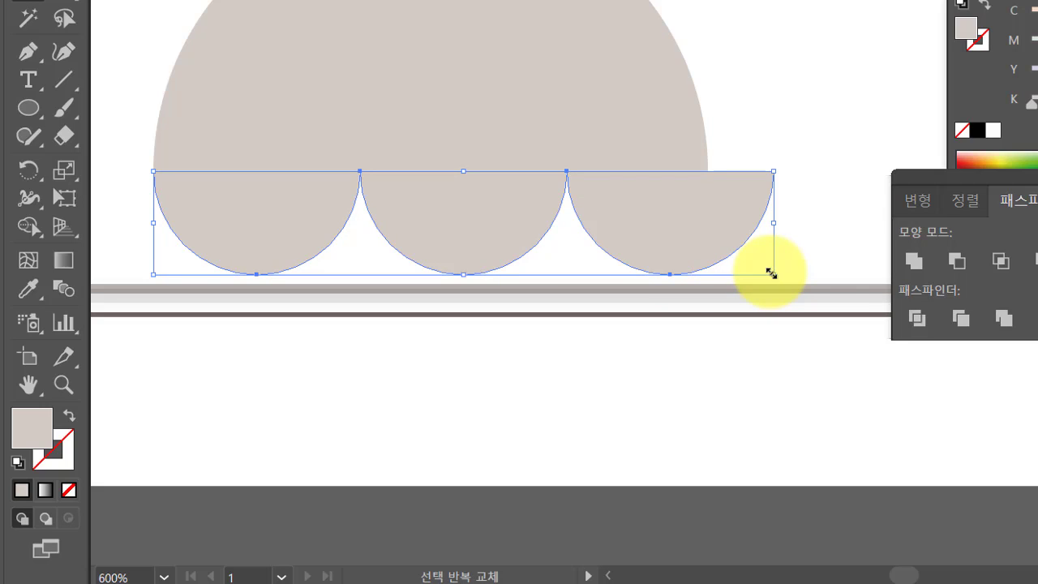
Scale the three semicircles so they span the dome's full bottom edge
mouse_move(770, 277)
mouse_down()
mouse_move(739, 261)
mouse_move(750, 268)
mouse_move(747, 249)
mouse_up()
key(ctrl+plus)
key(ctrl+plus)
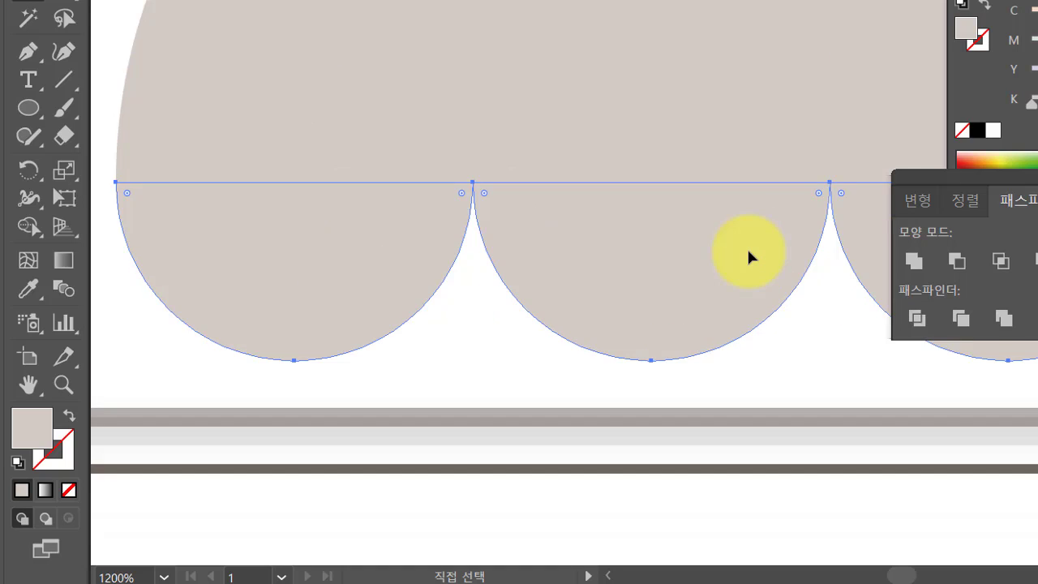
key(ctrl+plus)
scroll(361, 236, right, 5)
scroll(361, 235, down, 1)
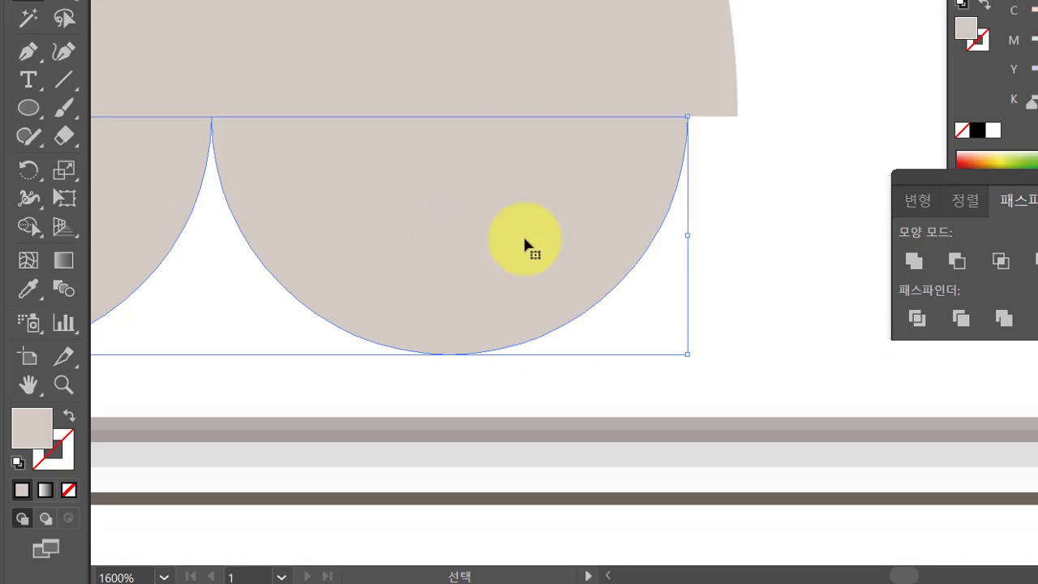
drag(687, 353, 739, 409)
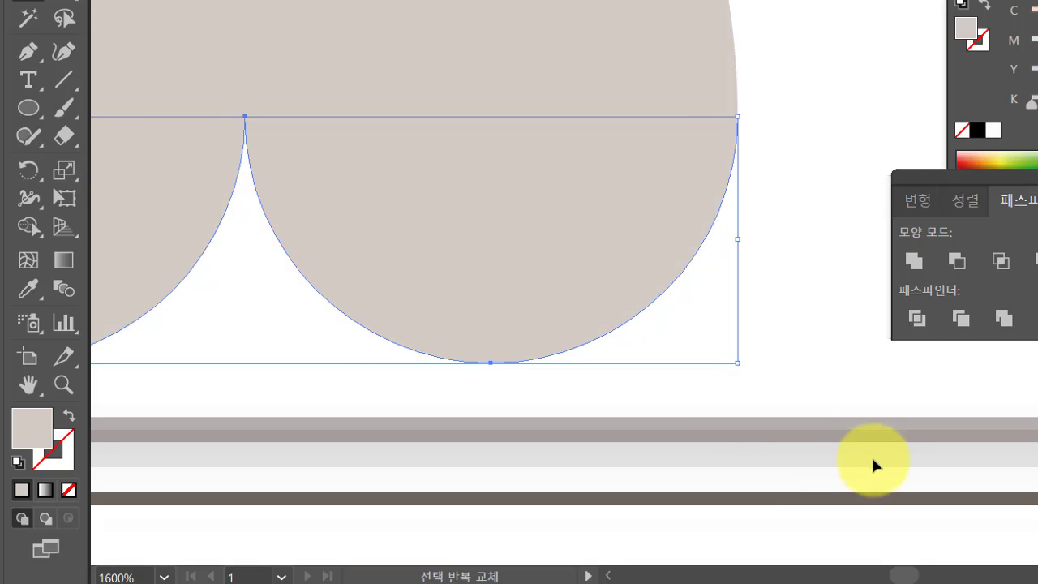
click(841, 401)
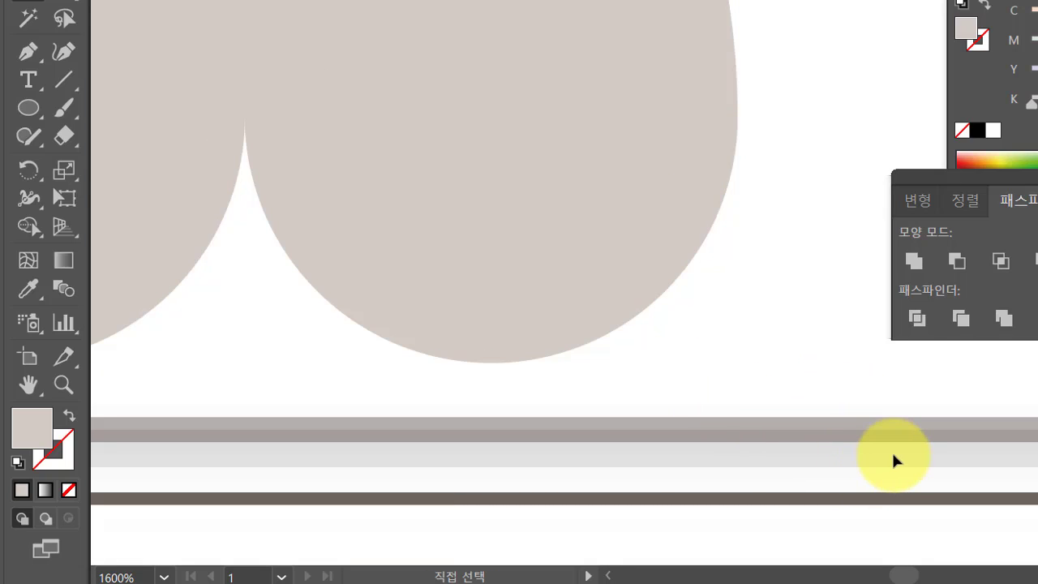
key(ctrl+minus)
key(ctrl+minus)
key(ctrl+minus)
key(ctrl+minus)
key(ctrl+minus)
key(ctrl+minus)
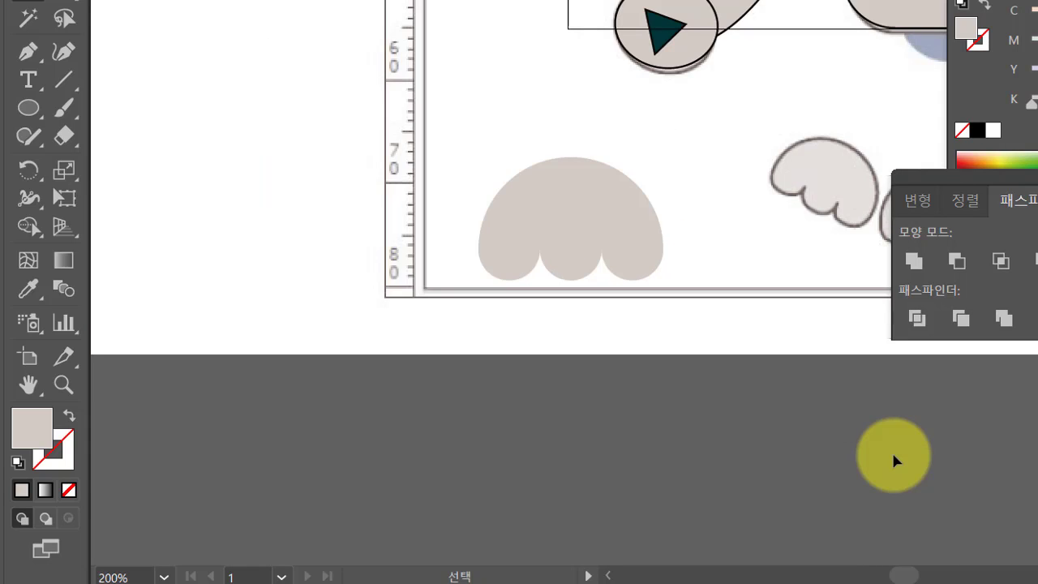
Merge the dome and three semicircles into a single paw shape
drag(835, 410, 648, 323)
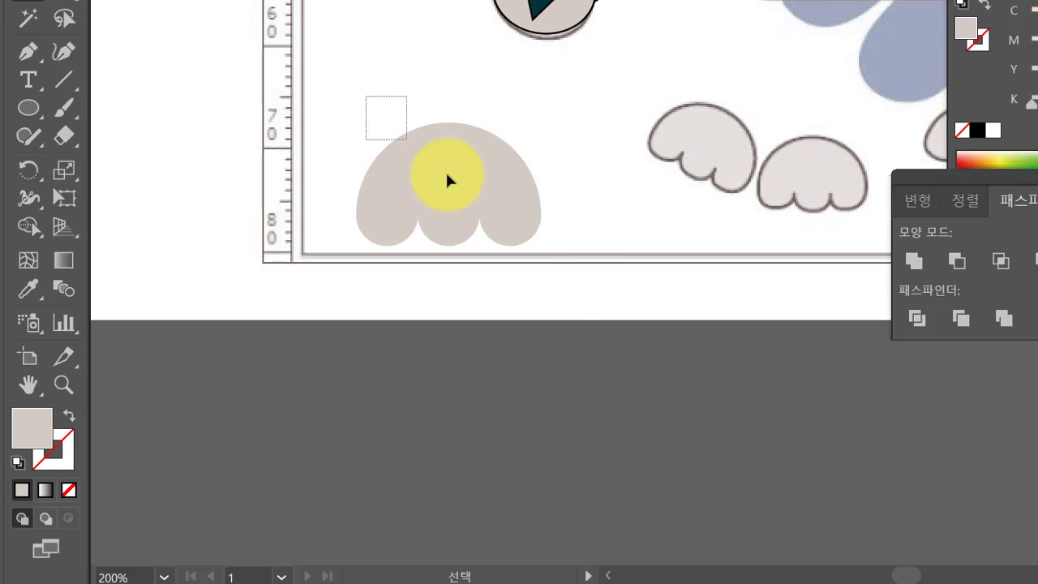
drag(448, 180, 525, 251)
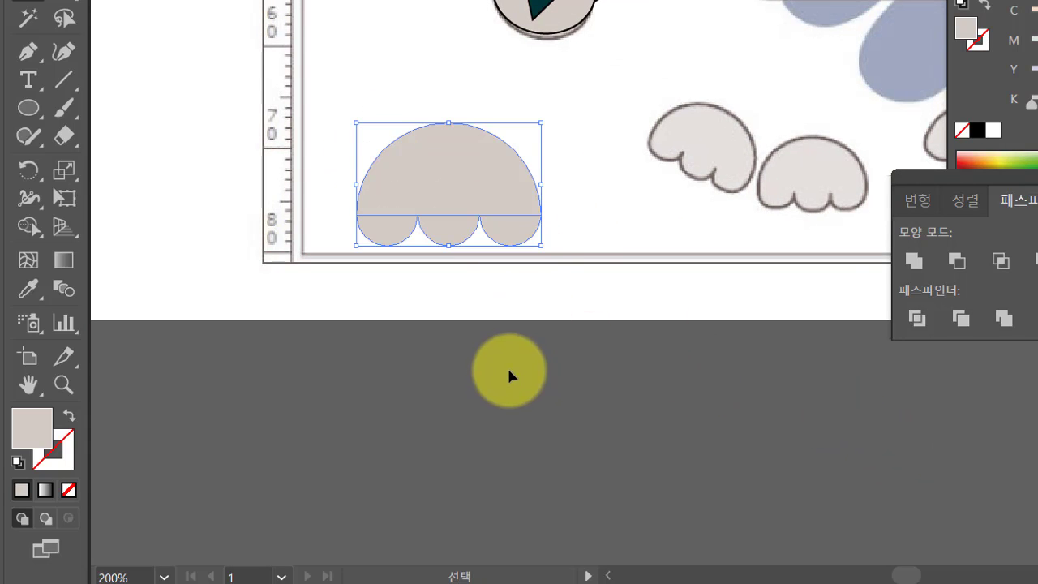
click(914, 261)
click(637, 433)
click(478, 174)
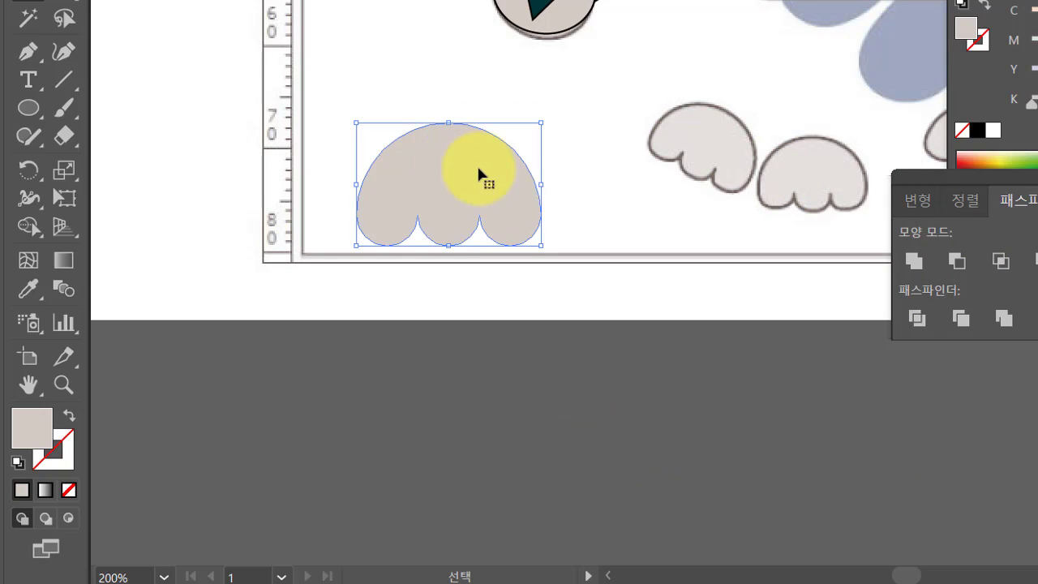
Shrink the paw shape and move it right to roughly the sketched paws' size
drag(543, 126, 519, 138)
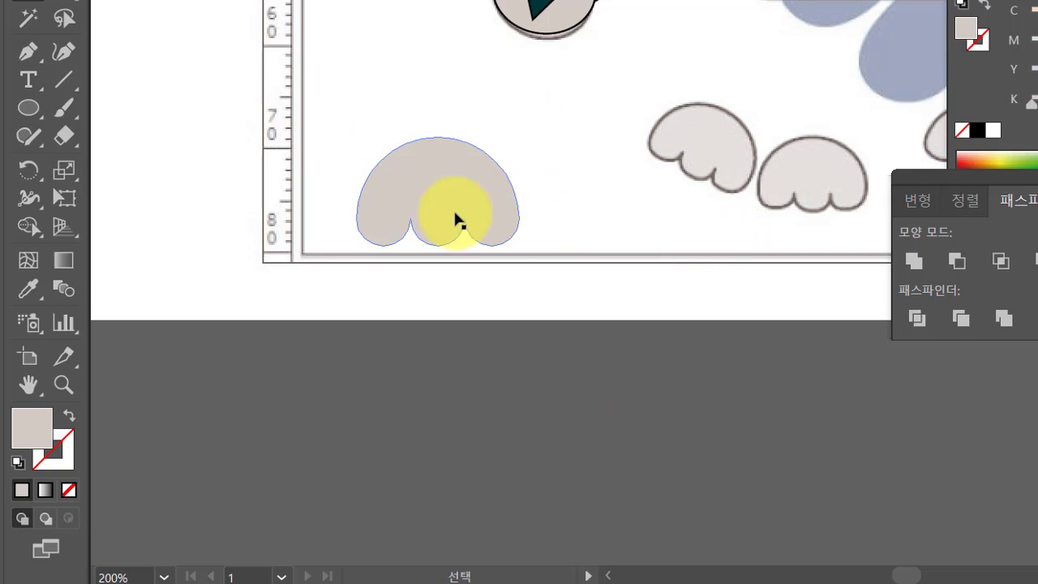
drag(457, 220, 573, 173)
key(ctrl+minus)
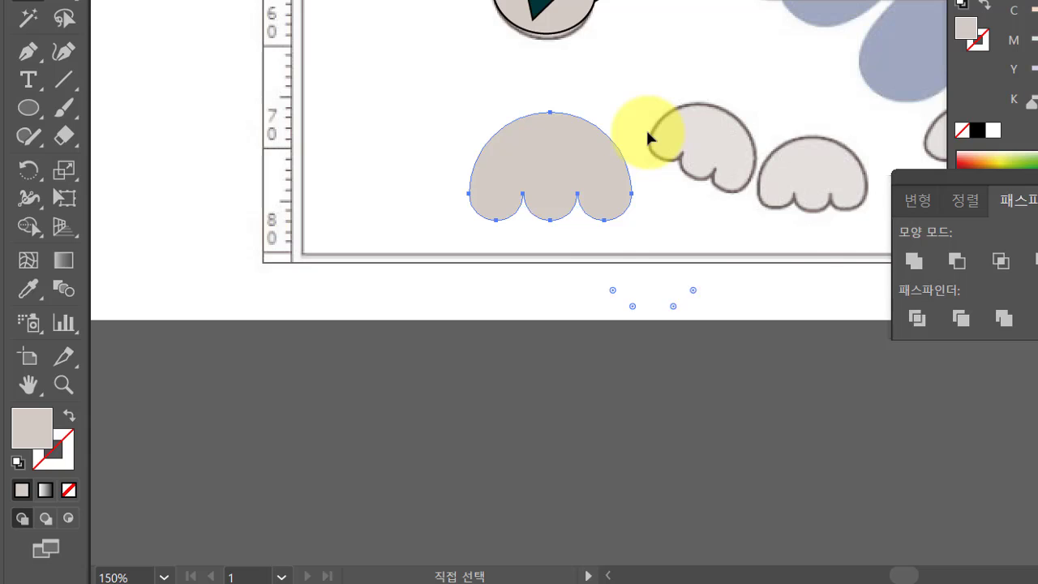
scroll(487, 122, down, 2)
scroll(487, 123, right, 5)
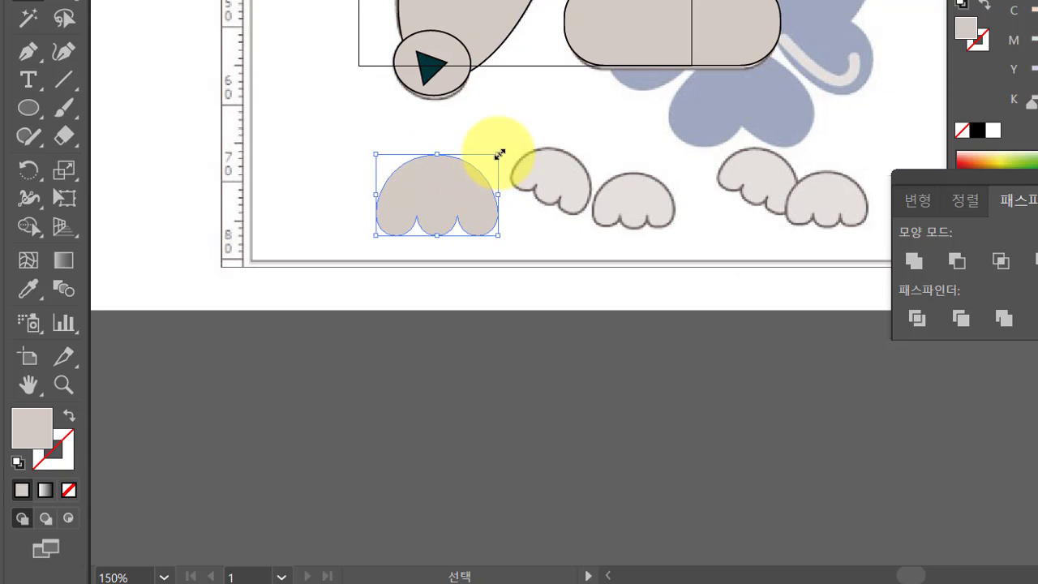
drag(498, 156, 469, 174)
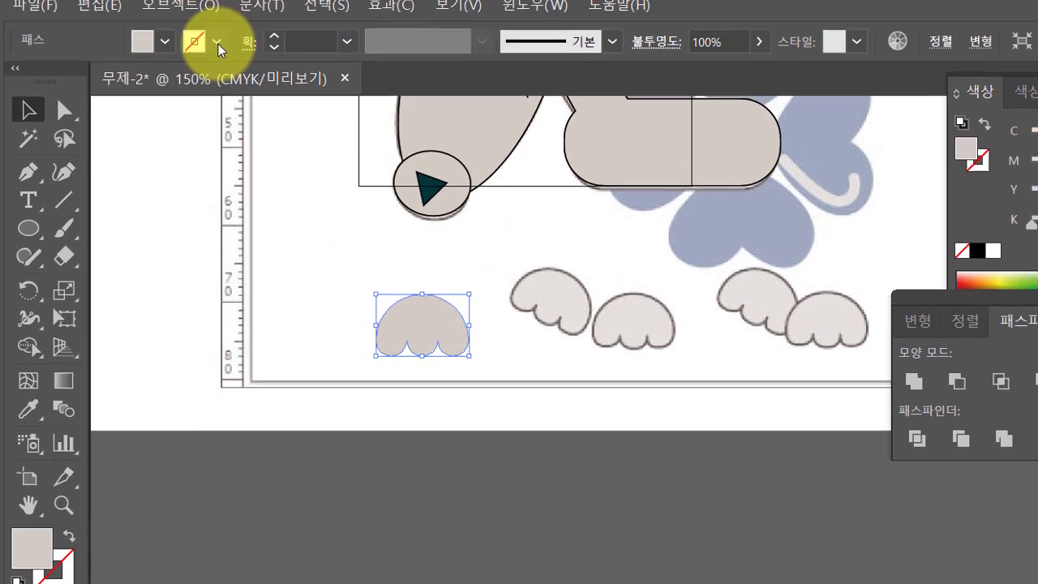
Give the paw a black 1 pt outline and move it onto the first sketched paw
click(194, 85)
click(65, 125)
click(586, 561)
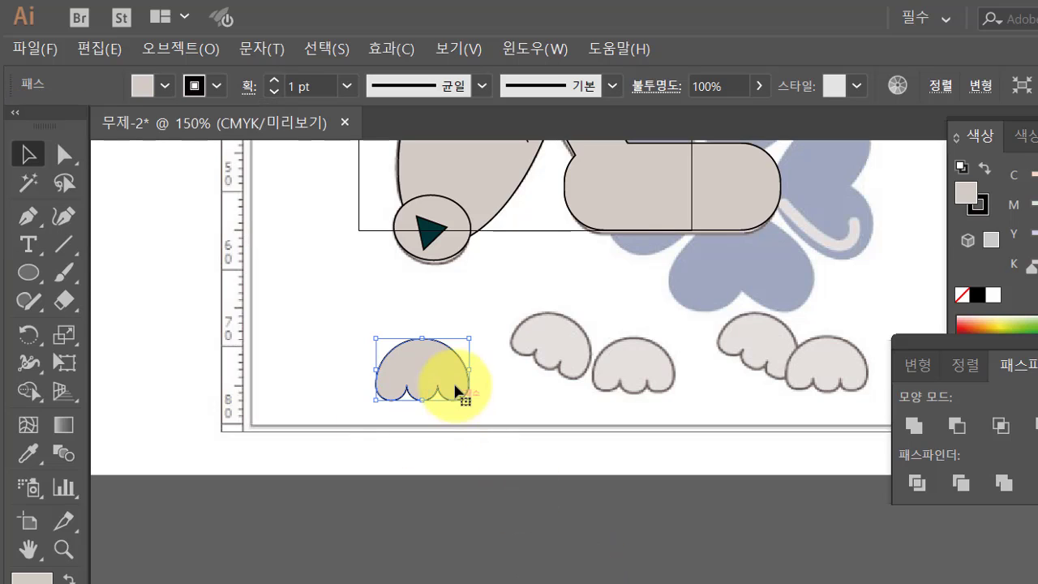
mouse_move(442, 361)
mouse_down()
mouse_move(567, 355)
mouse_move(505, 348)
mouse_move(559, 328)
mouse_up()
click(556, 433)
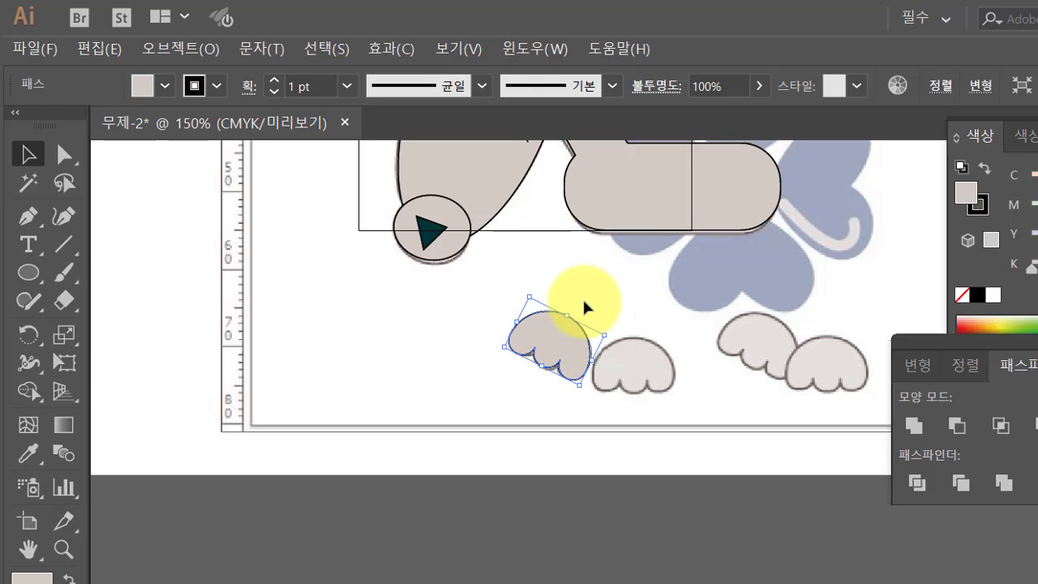
Place rotated copies of the paw over the second and third sketched paws
drag(576, 352, 664, 369)
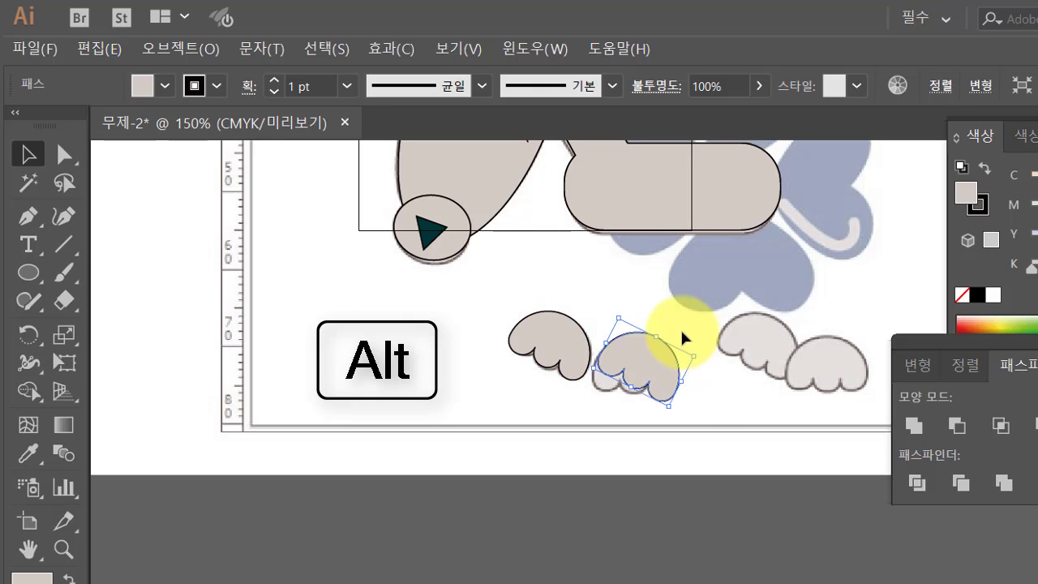
drag(617, 311, 597, 324)
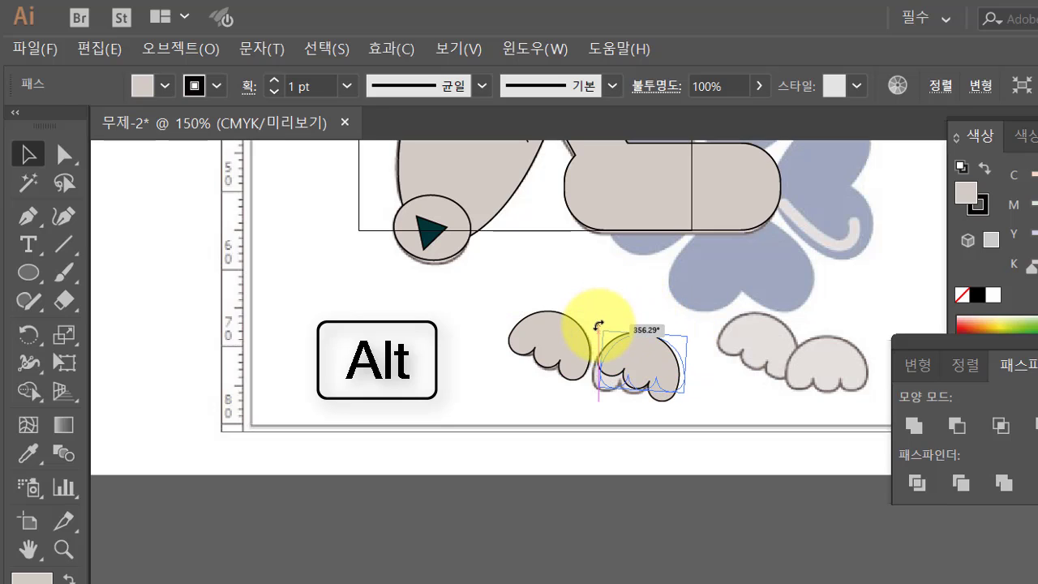
drag(655, 348, 627, 367)
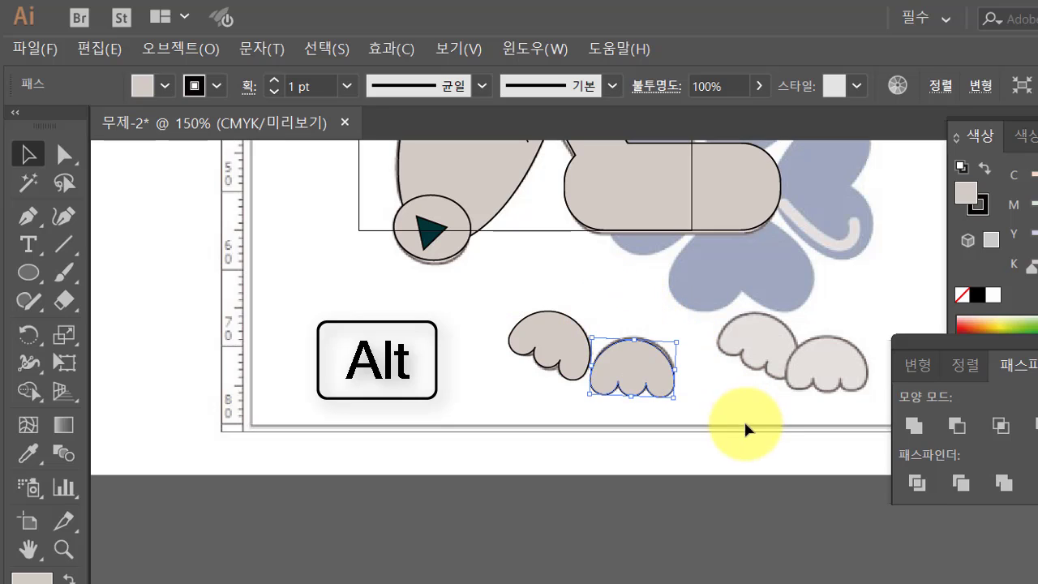
click(747, 424)
click(641, 382)
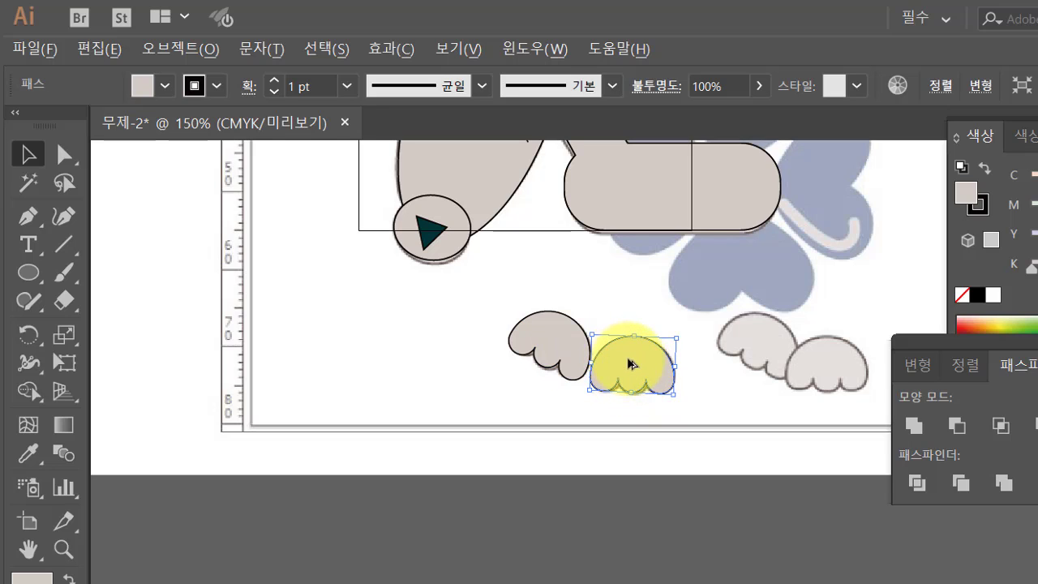
drag(629, 364, 760, 340)
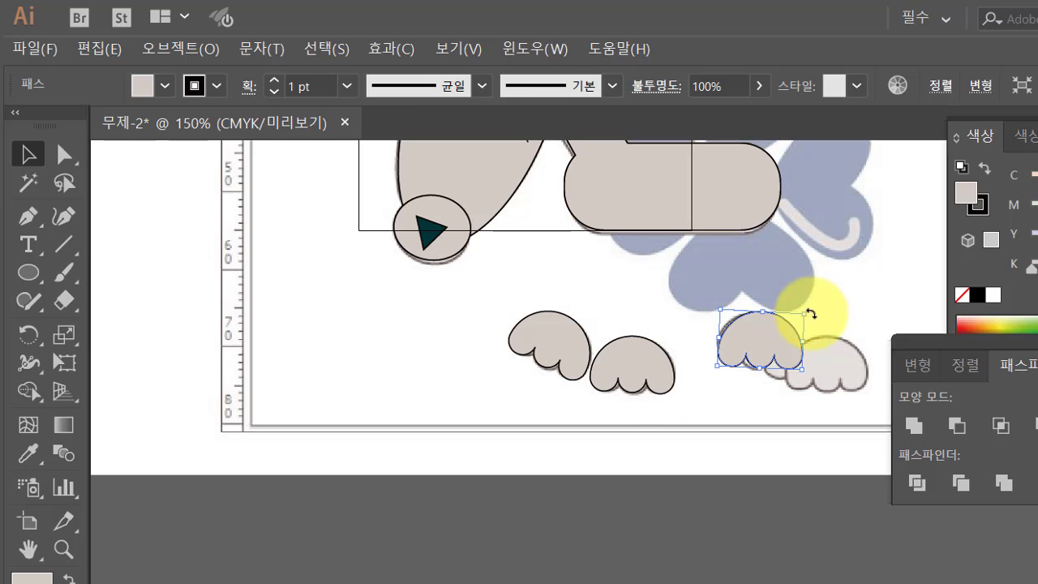
drag(810, 313, 820, 324)
click(628, 383)
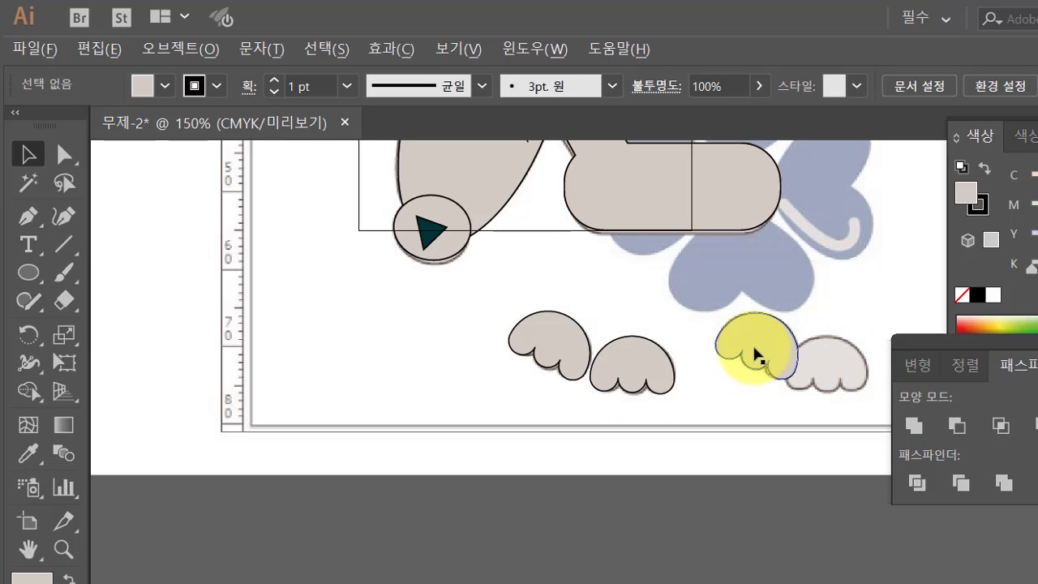
Place an upright paw copy over the last sketched paw
drag(756, 355, 798, 406)
right_click(801, 407)
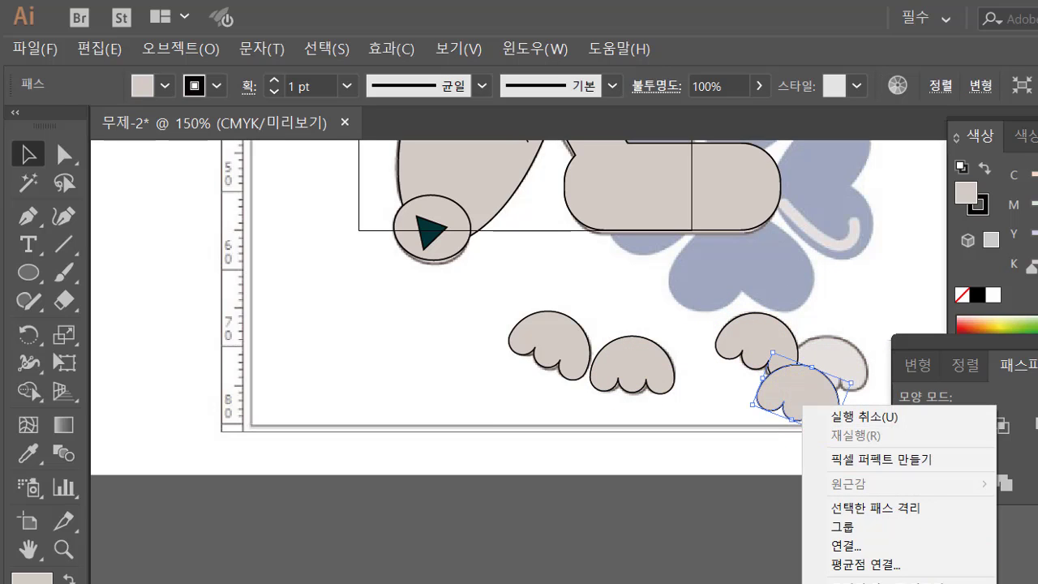
click(787, 405)
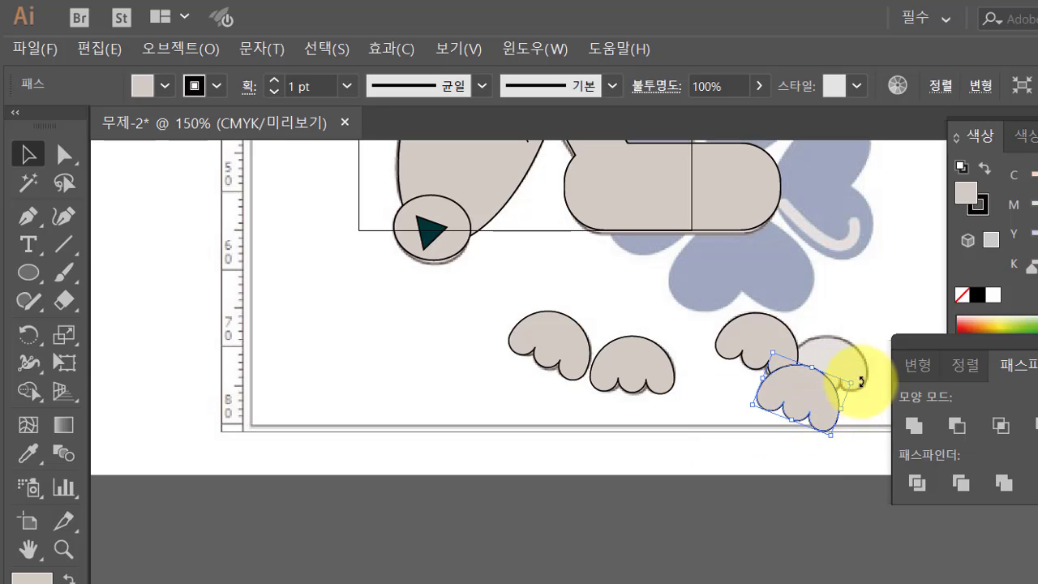
drag(861, 382, 873, 372)
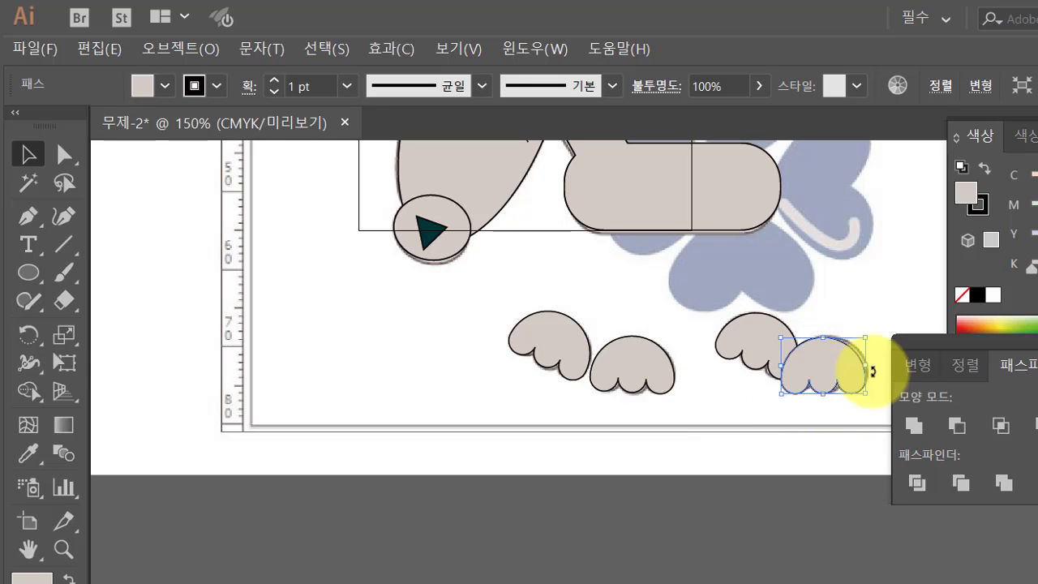
click(852, 366)
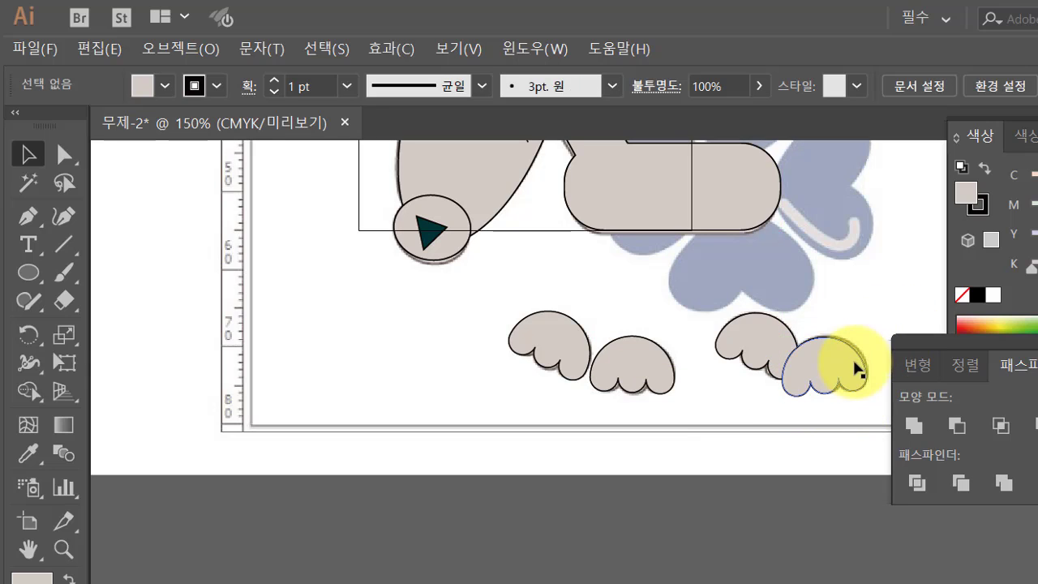
drag(857, 364, 862, 365)
click(882, 320)
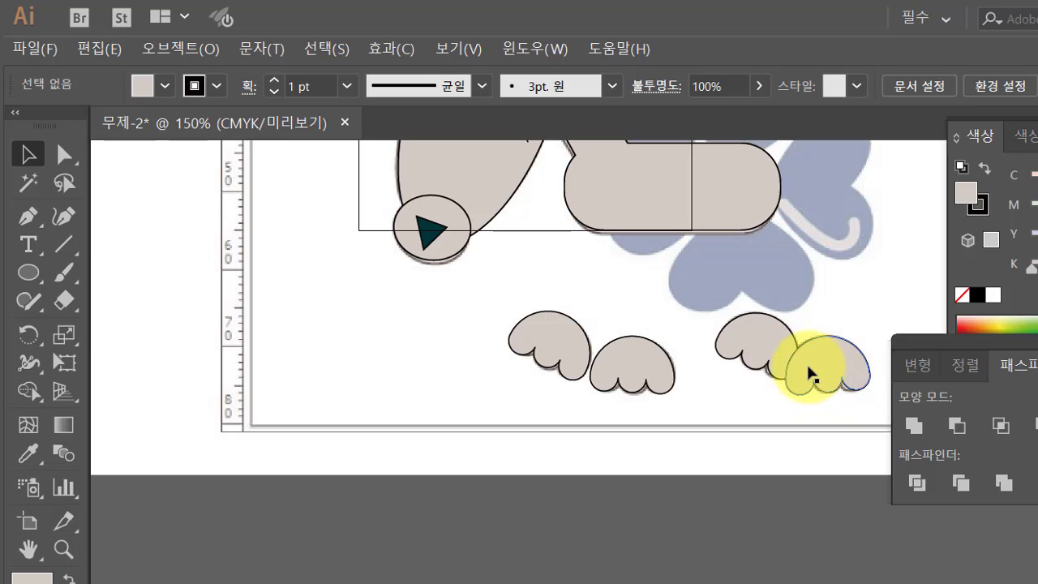
Bring the last paw copy to the front with Arrange > Bring to Front
right_click(809, 369)
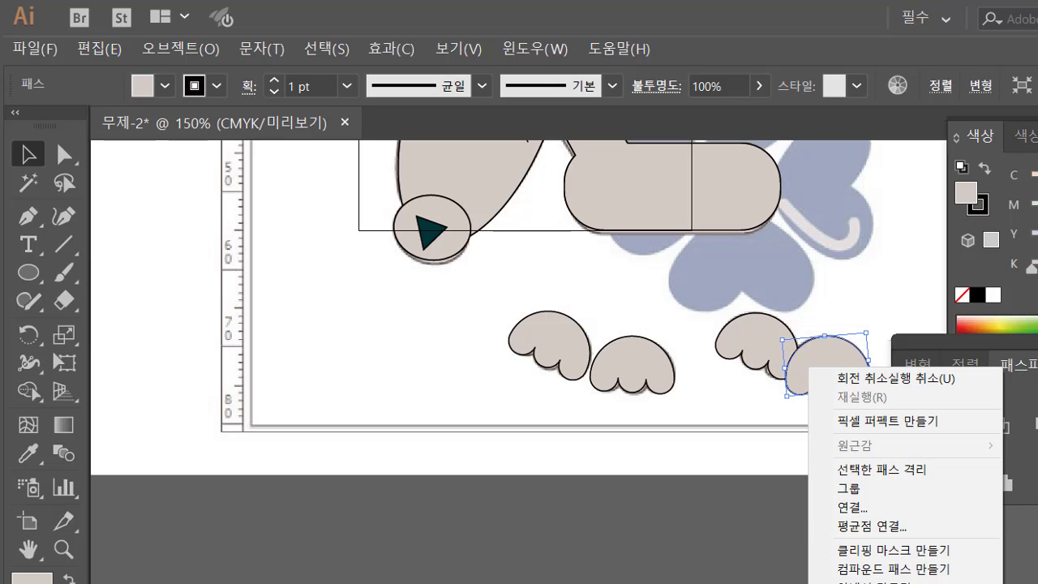
click(741, 567)
click(741, 568)
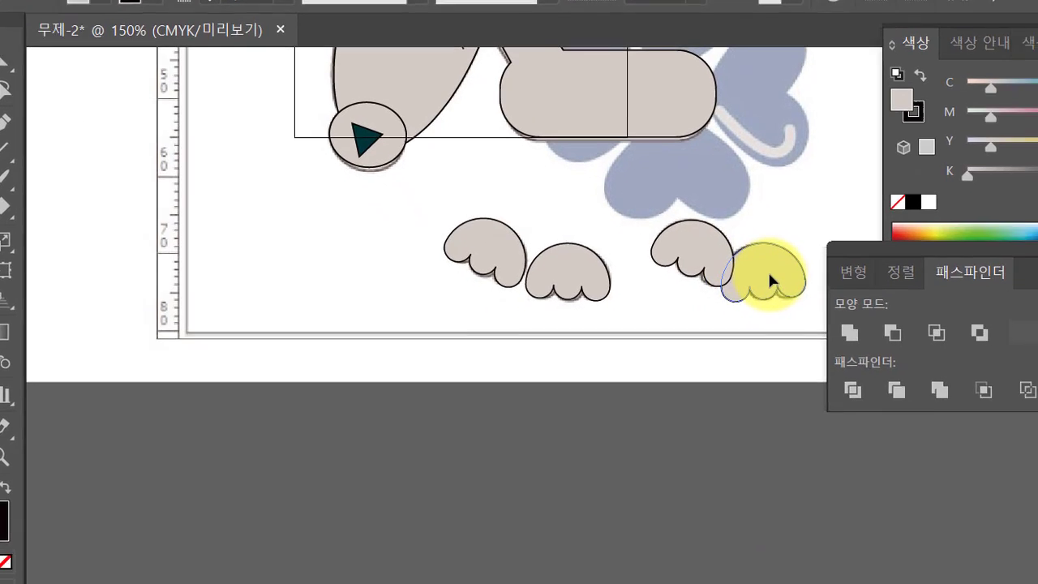
right_click(769, 277)
mouse_move(818, 466)
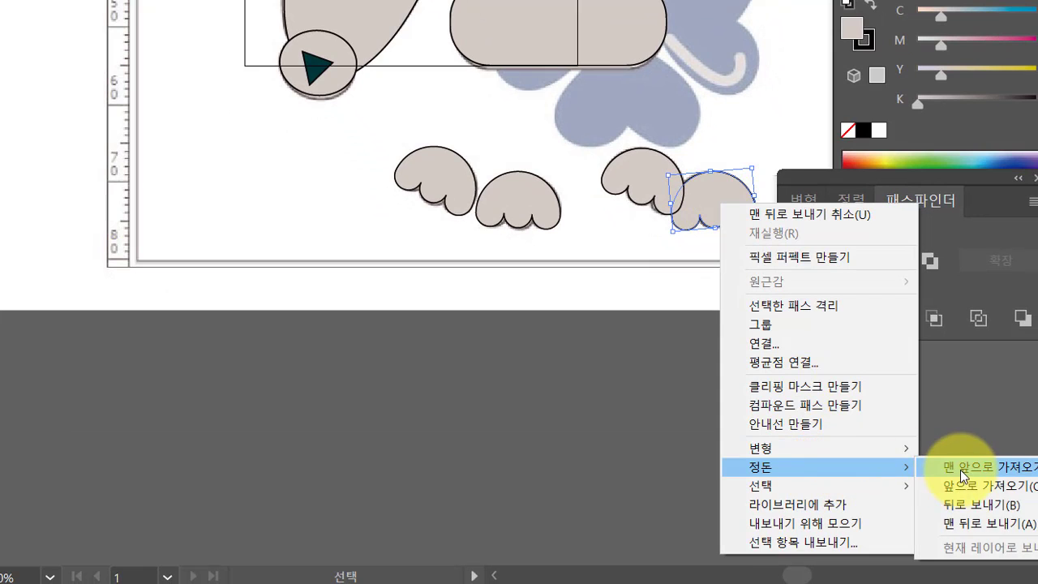
click(963, 468)
click(623, 434)
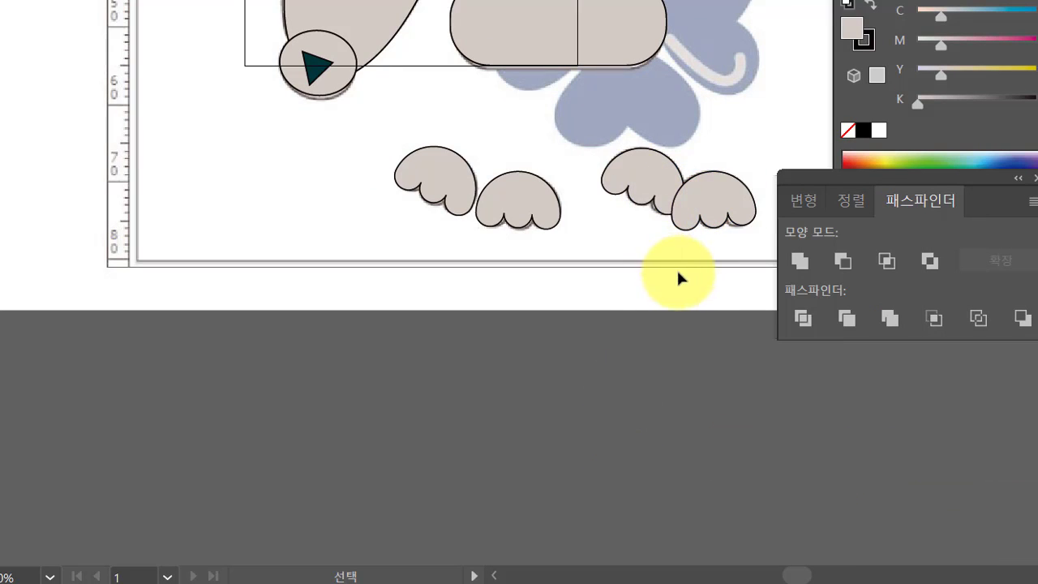
Draw a new circle beside the clover tail and remove its outline
drag(672, 279, 514, 336)
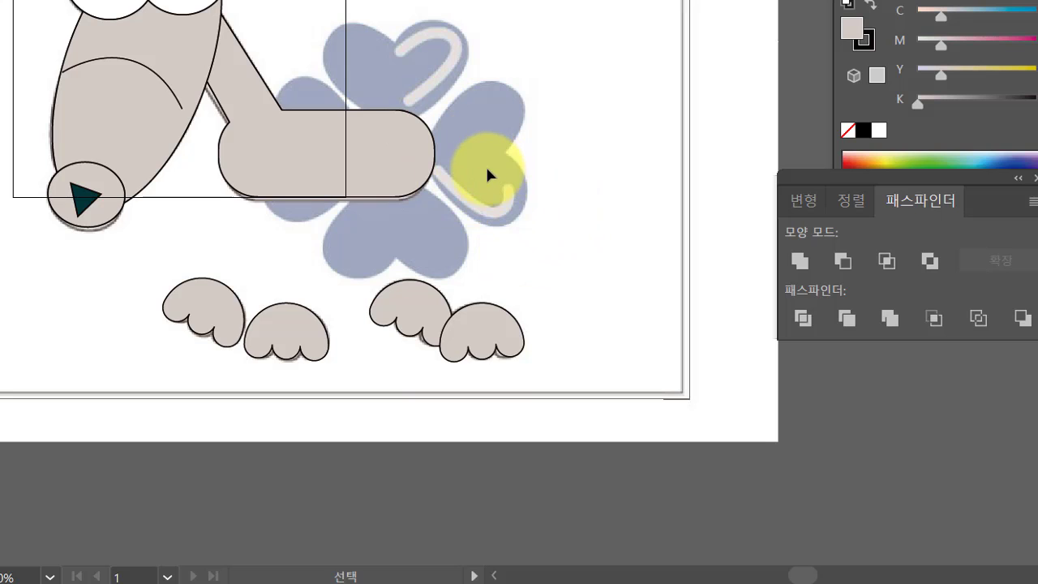
key(space)
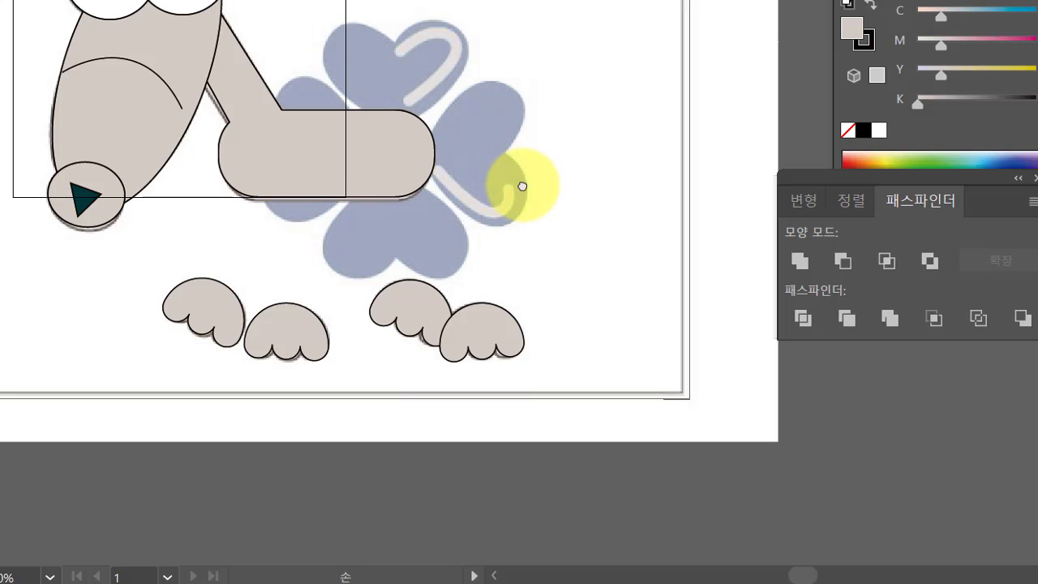
drag(523, 186, 434, 203)
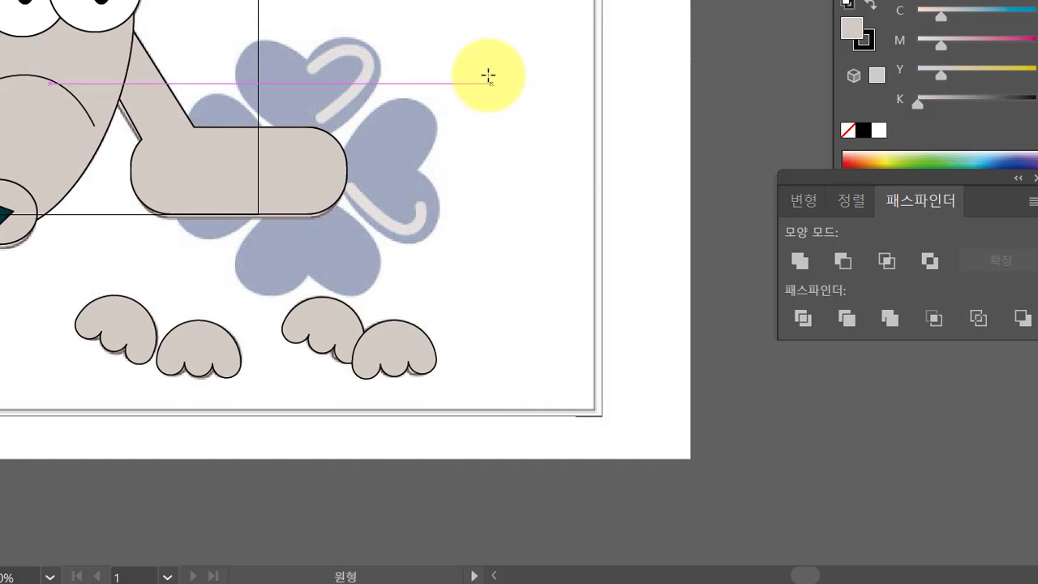
drag(487, 68, 631, 214)
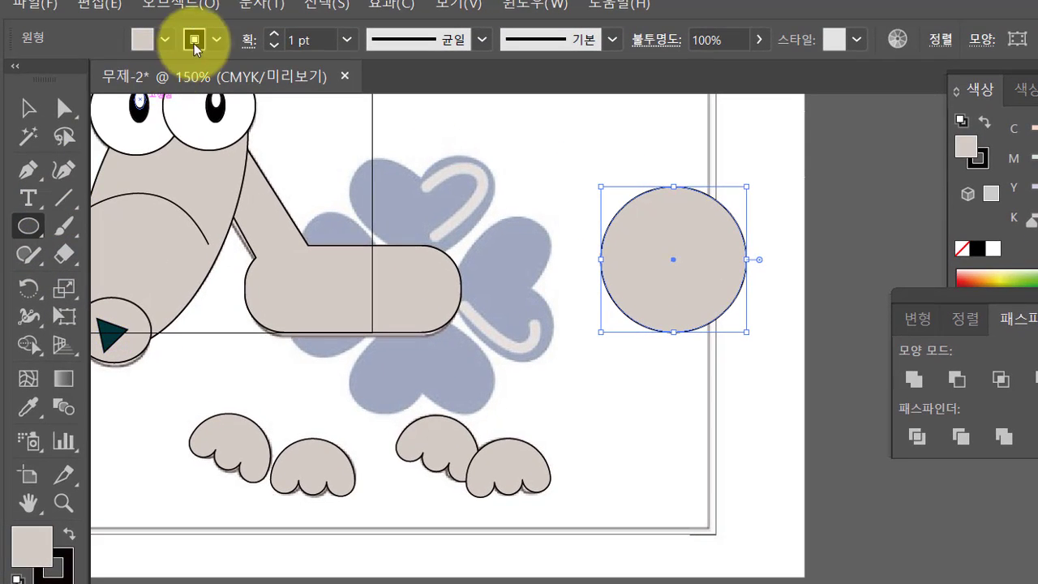
click(208, 30)
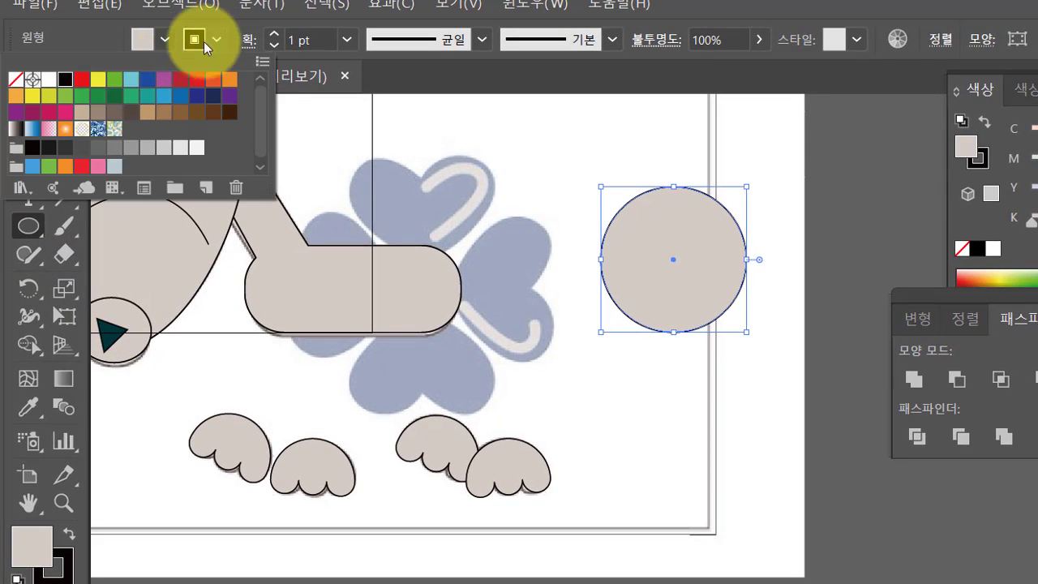
click(7, 69)
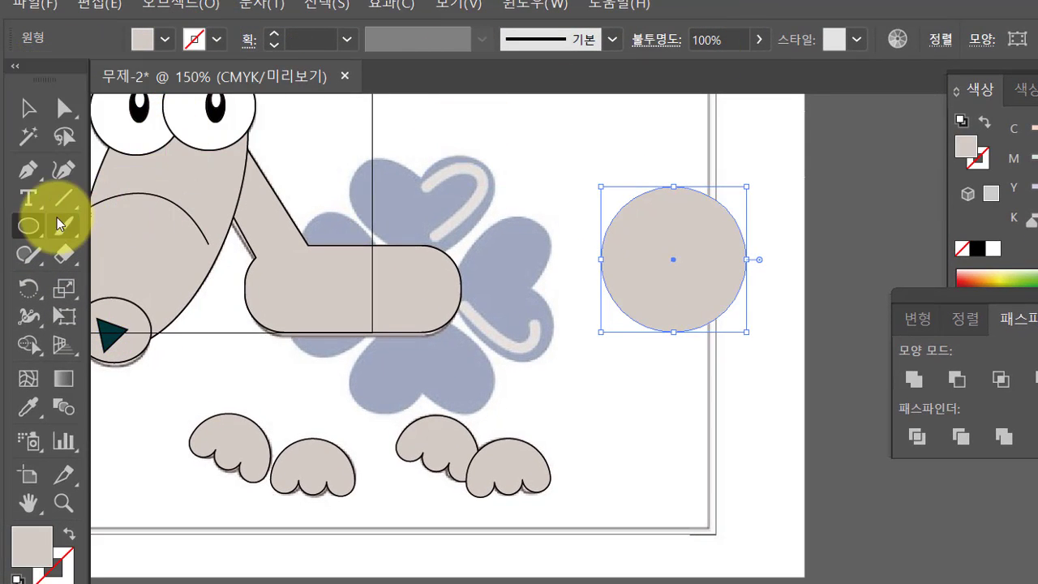
Draw a horizontal line through the circle's middle and divide the circle along it with Pathfinder
click(63, 197)
drag(569, 258, 790, 259)
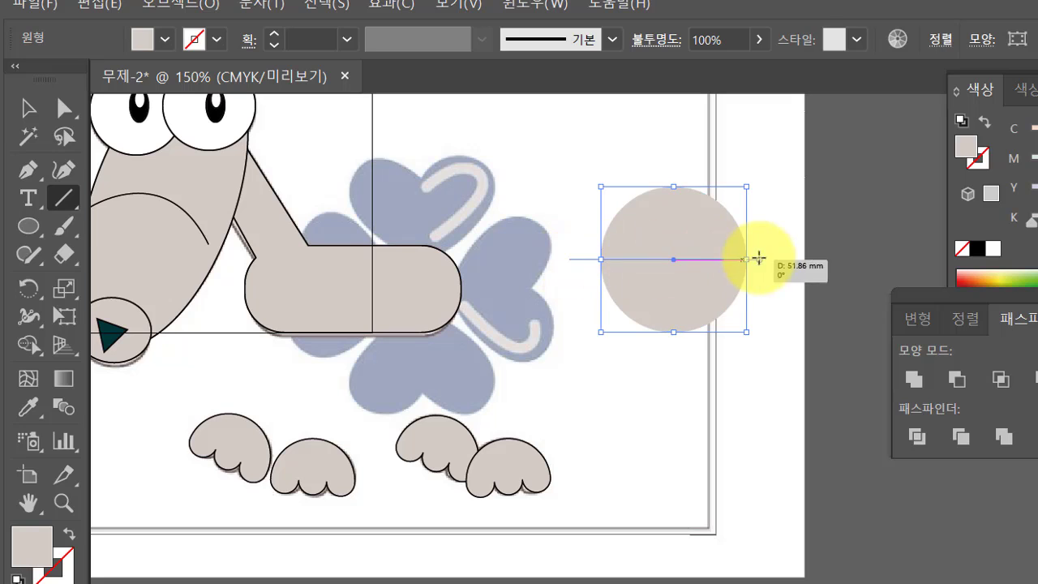
click(27, 107)
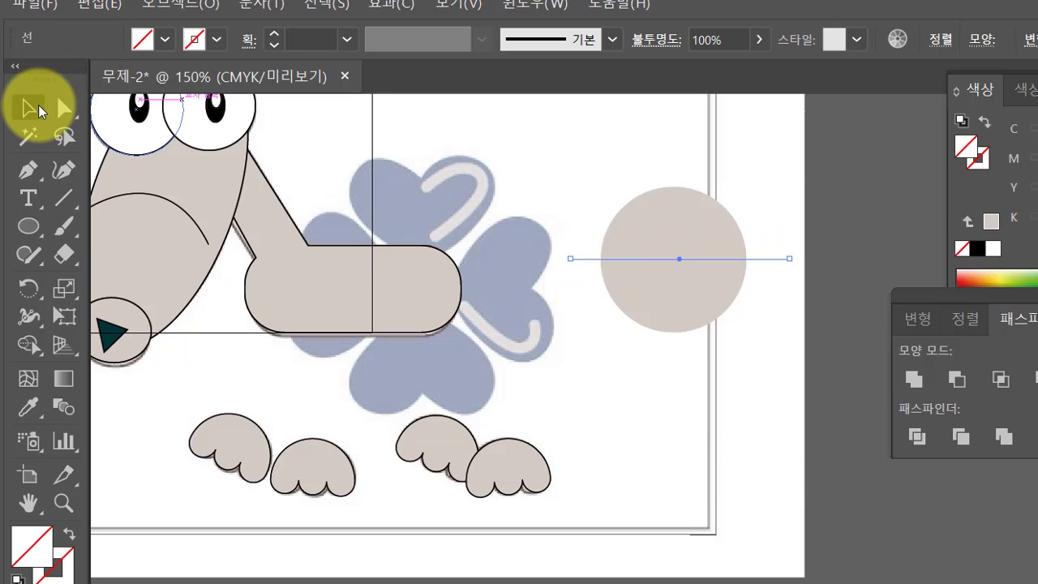
drag(682, 172, 713, 289)
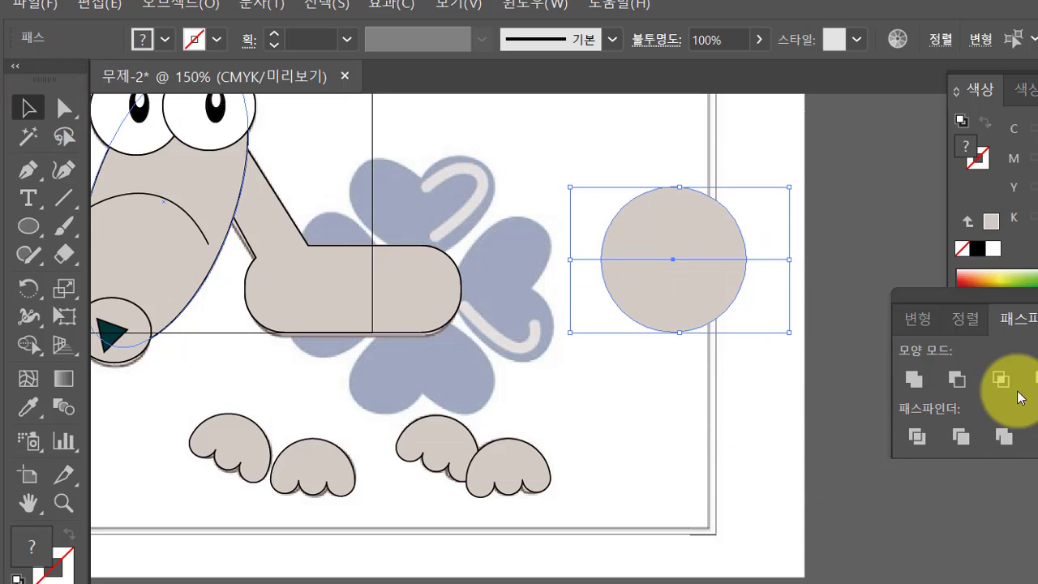
click(965, 318)
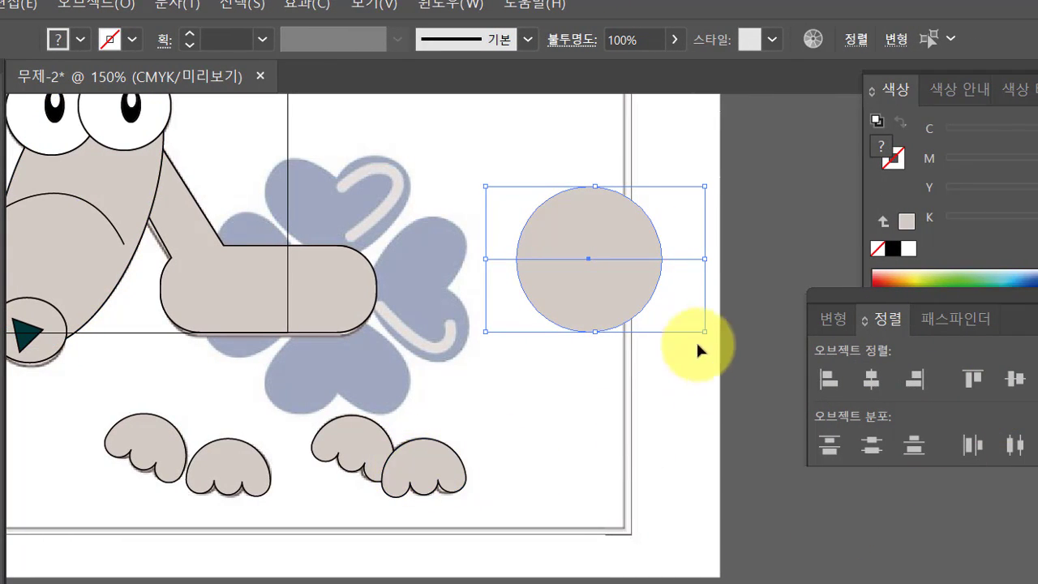
click(953, 320)
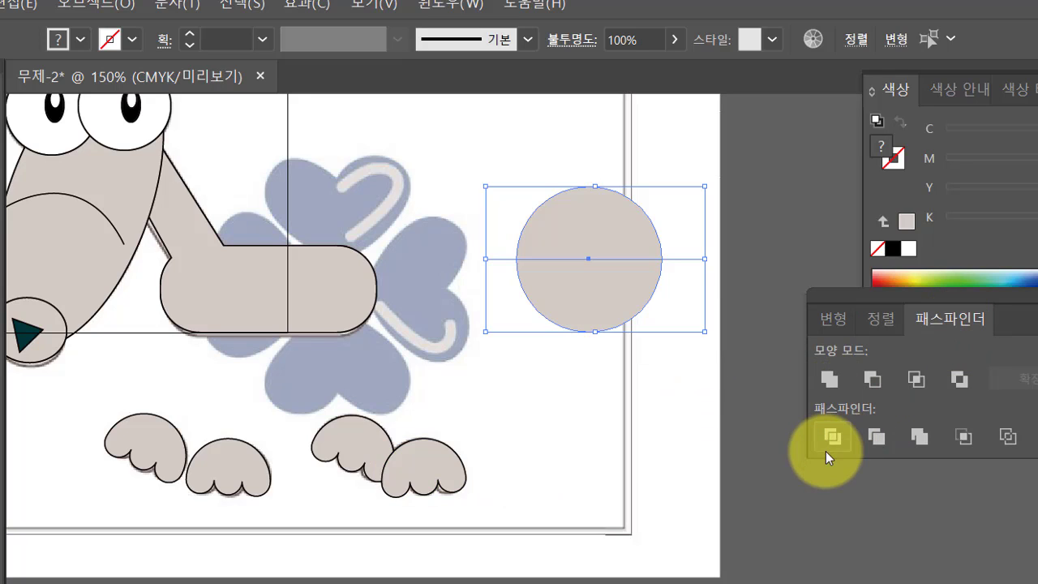
click(828, 435)
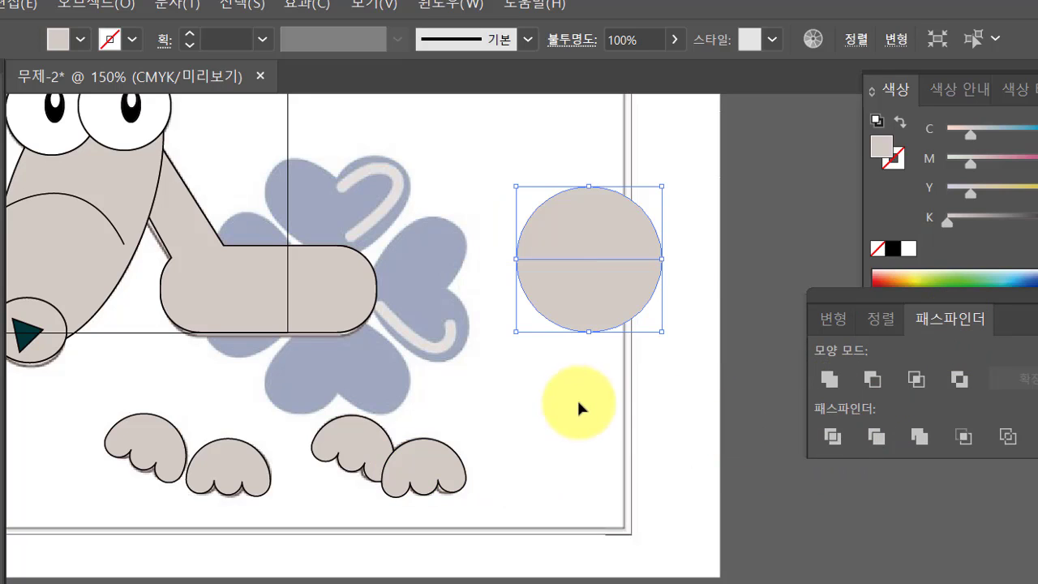
right_click(584, 296)
Ungroup the divided pieces and shrink the top half-circle to half width
click(644, 408)
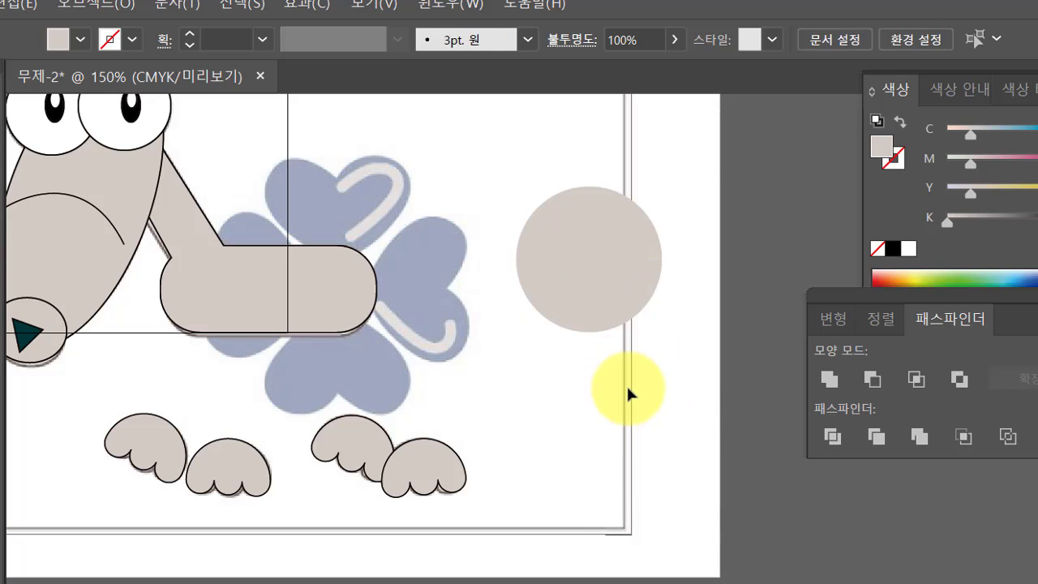
click(596, 241)
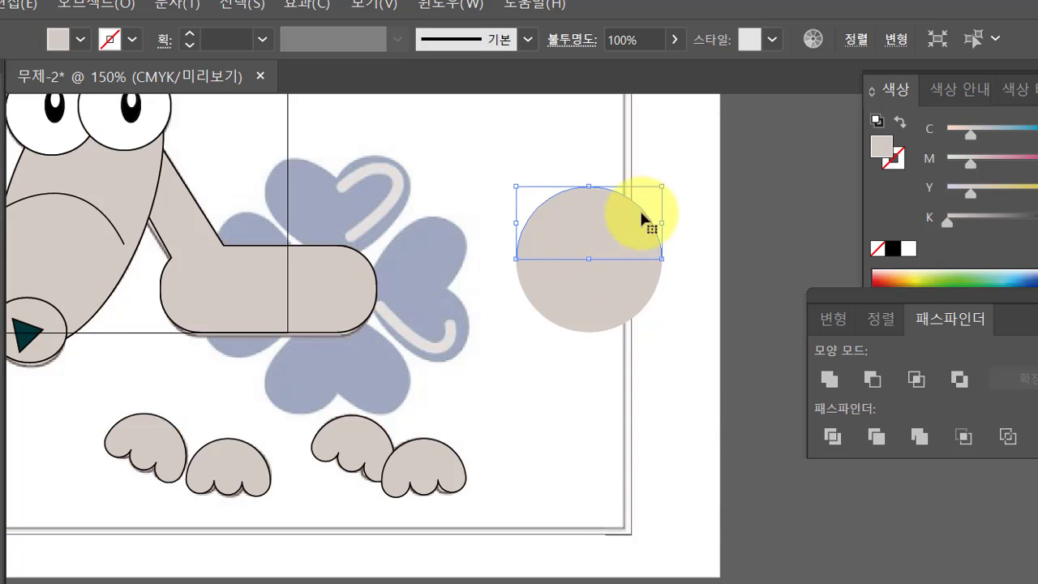
drag(664, 189, 593, 212)
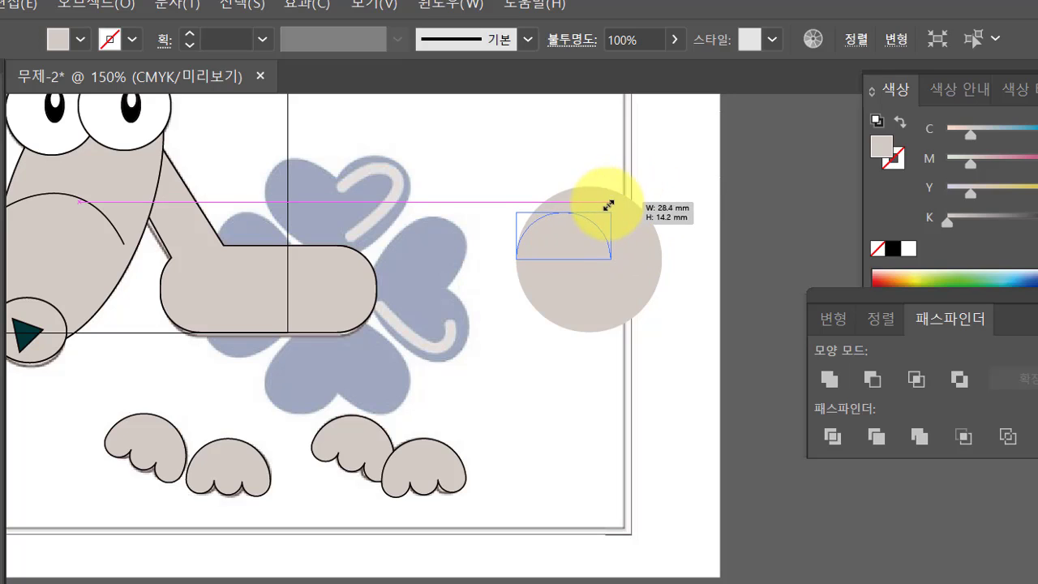
click(676, 430)
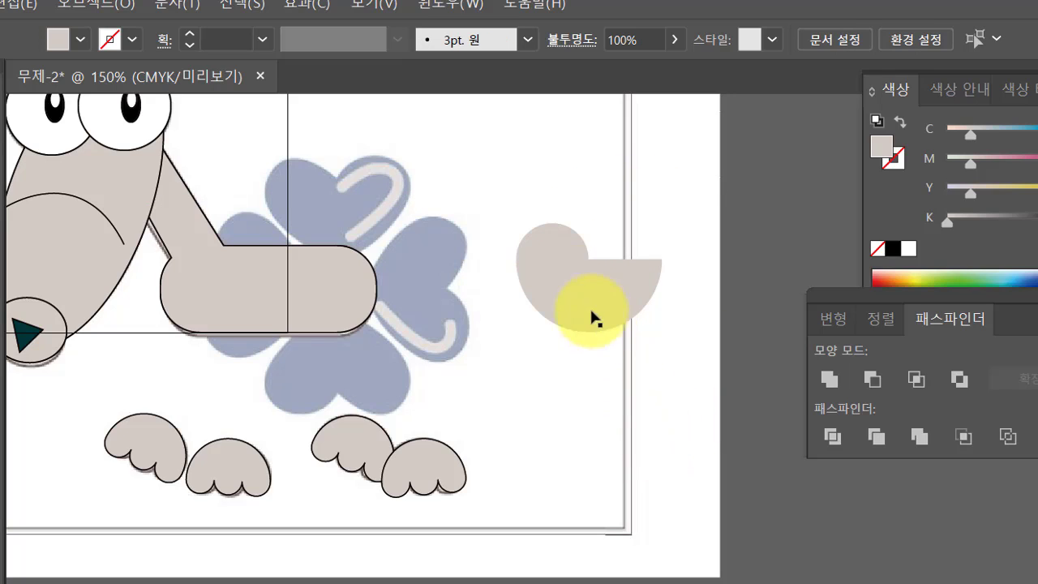
Alt-drag a copy of the small half-circle beside it to form the second lobe
click(559, 241)
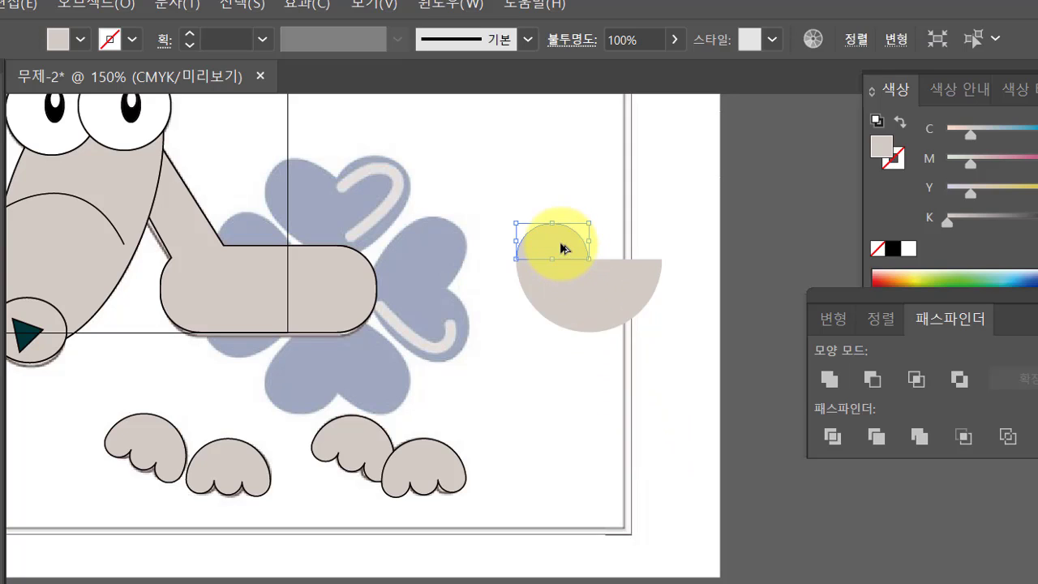
drag(566, 248, 661, 300)
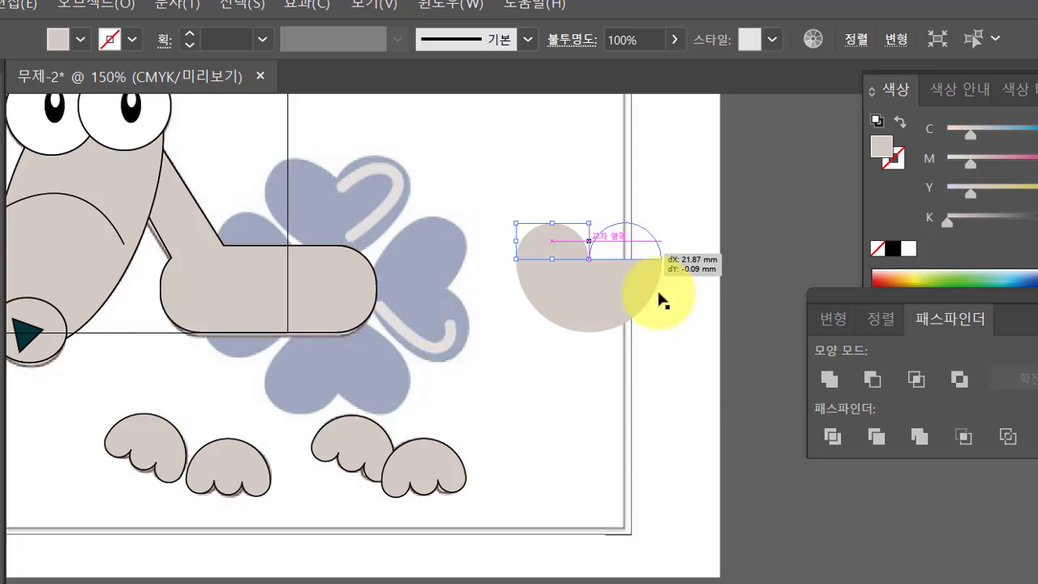
click(688, 389)
Zoom in on the heart and select both lobes to check their alignment
key(ctrl+plus)
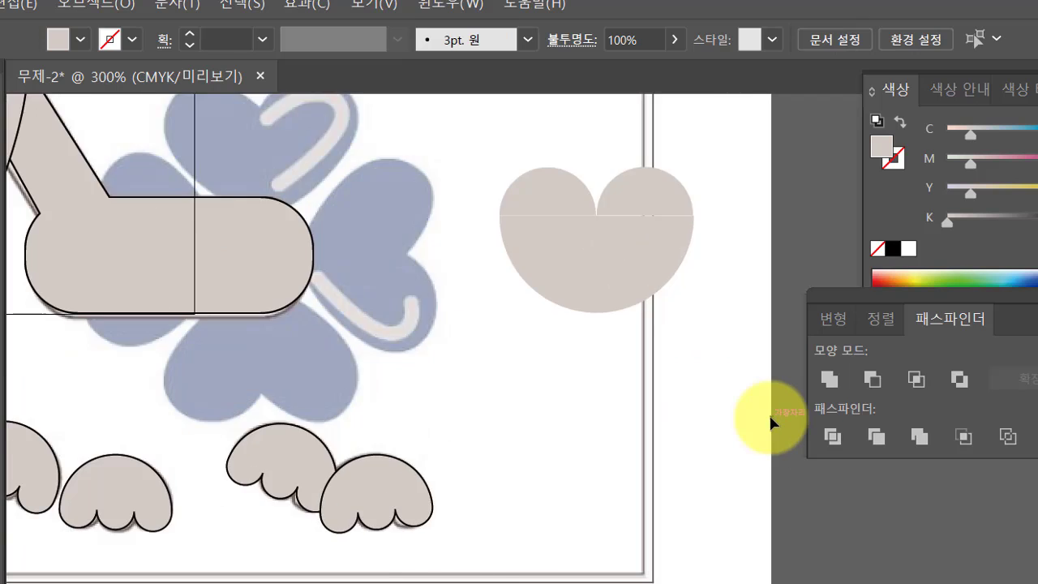
key(ctrl+plus)
drag(757, 514, 679, 538)
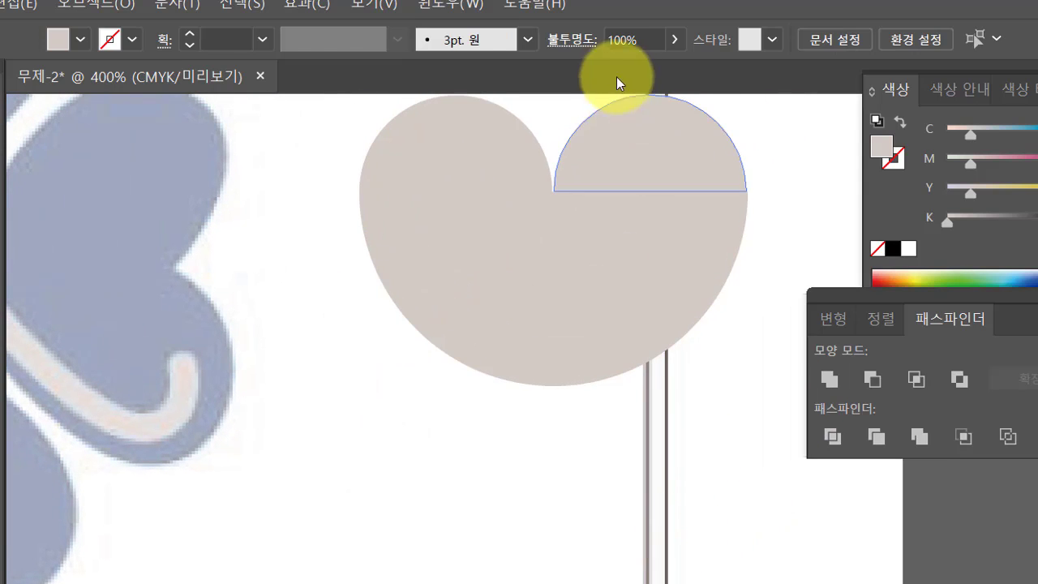
key(ctrl+plus)
key(ctrl+plus)
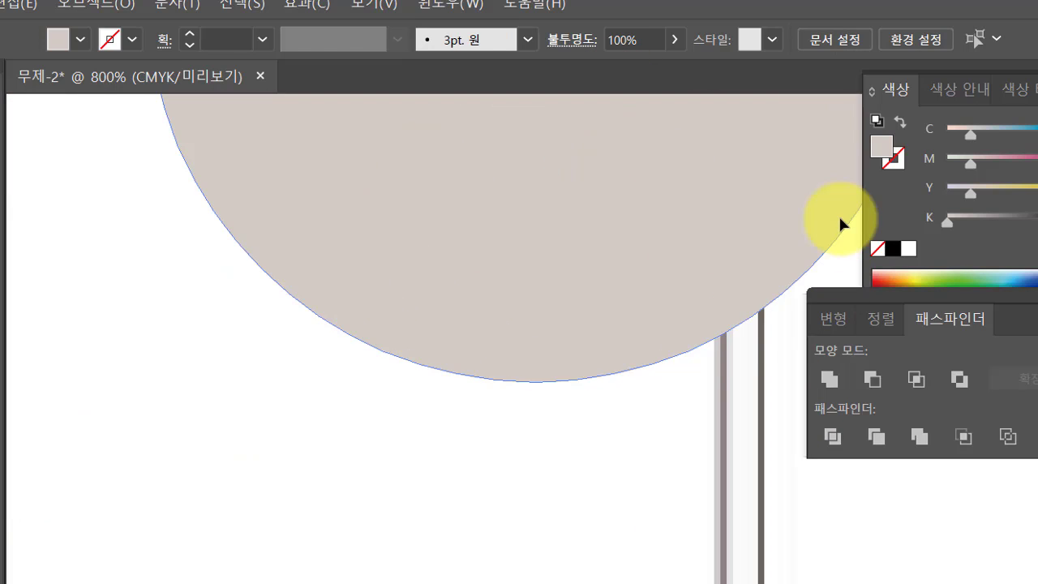
scroll(648, 511, up, 5)
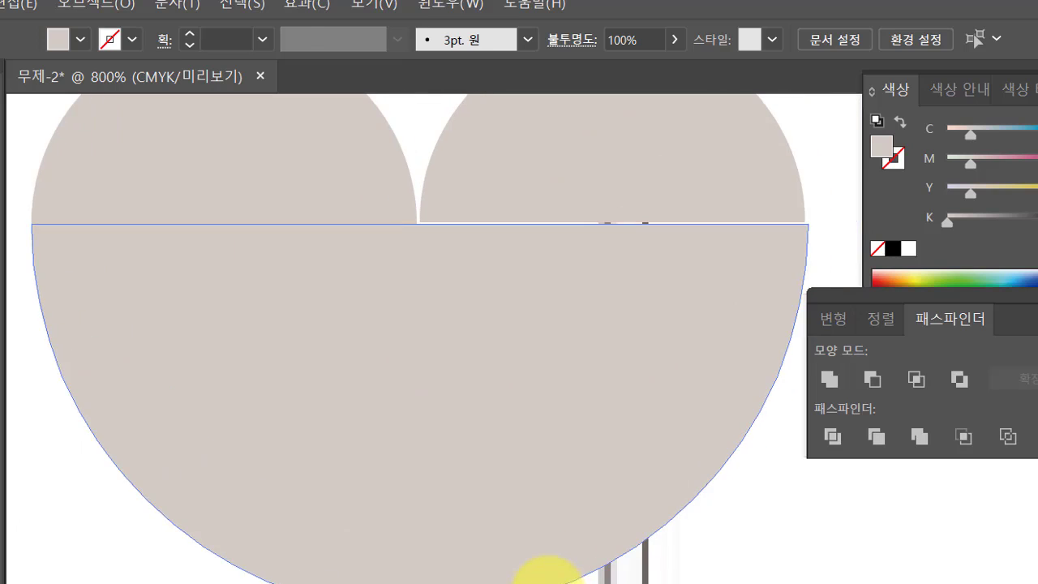
click(641, 198)
shift+click(322, 166)
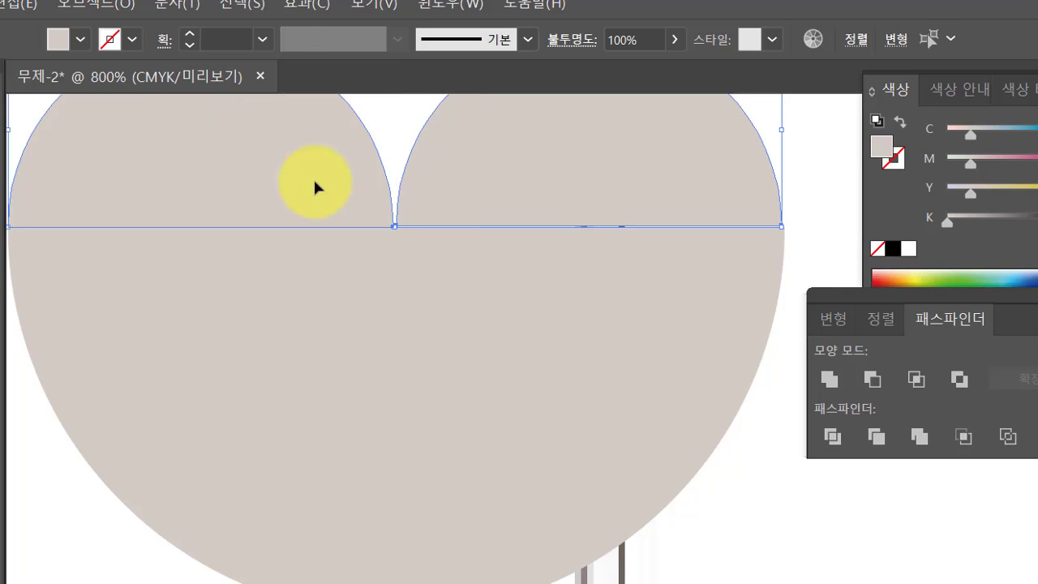
click(884, 321)
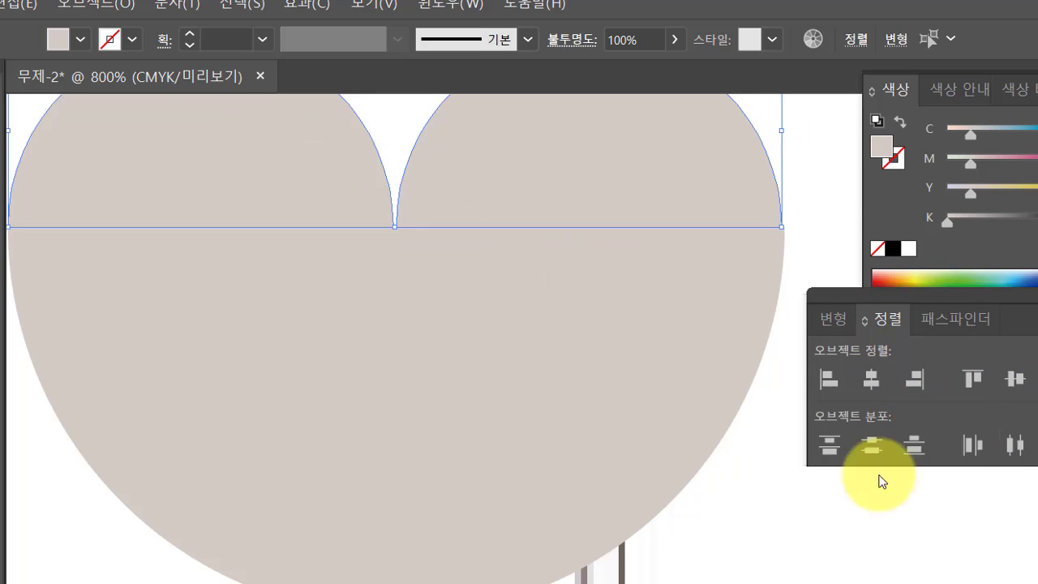
click(818, 551)
Nudge the right lobe left so the two lobes meet at the middle
click(674, 199)
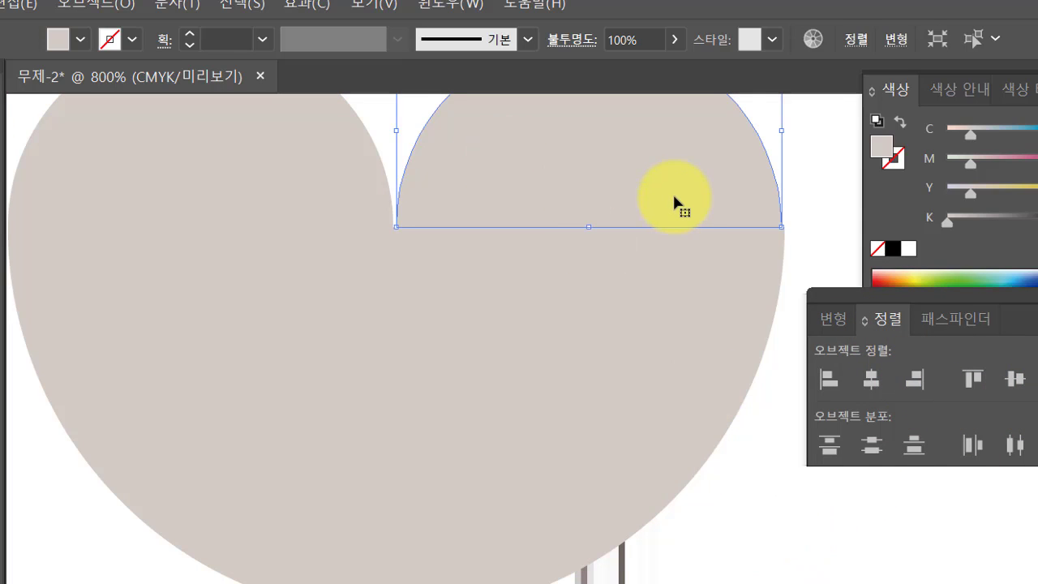
key(Left)
click(776, 486)
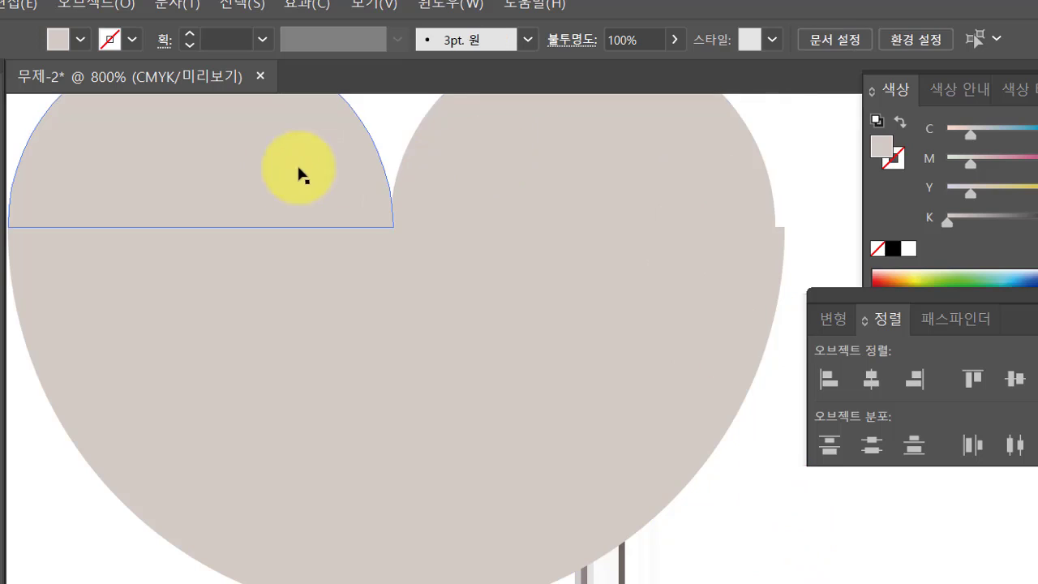
click(299, 171)
shift+click(528, 197)
scroll(797, 202, up, 3)
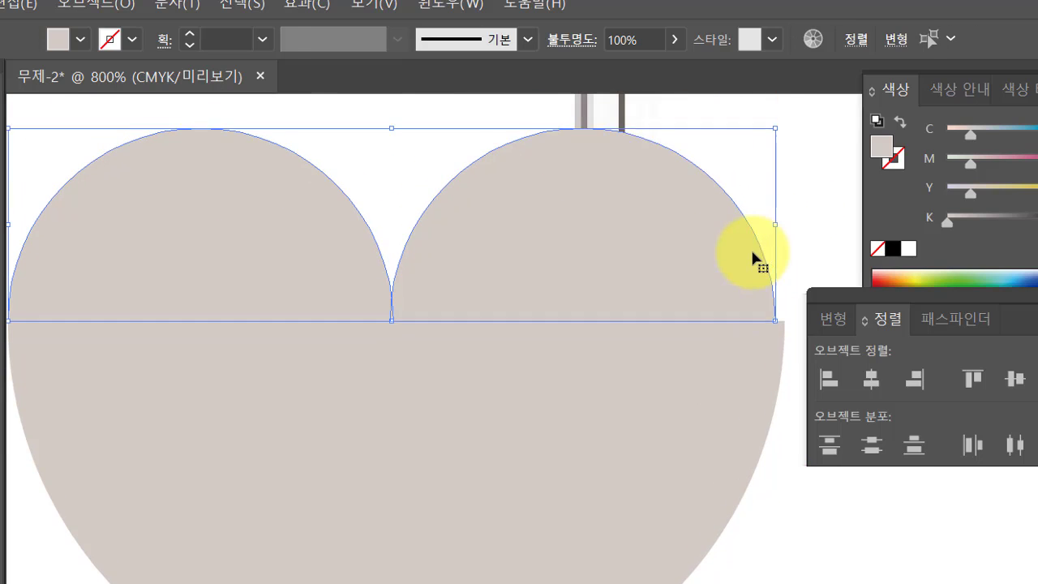
click(795, 160)
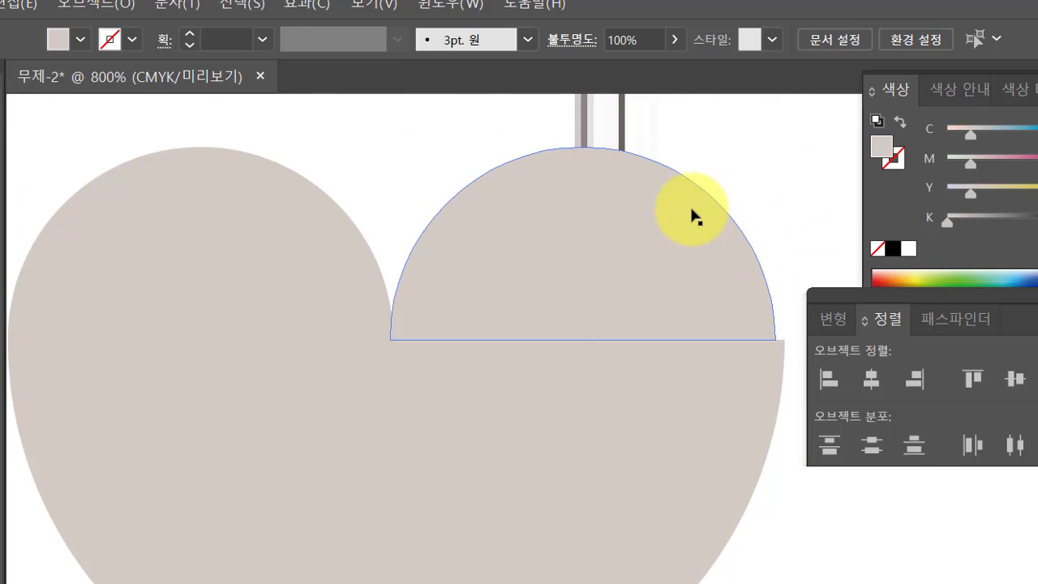
click(690, 216)
Widen the lobes so they reach the edge of the lower half
key(ctrl+plus)
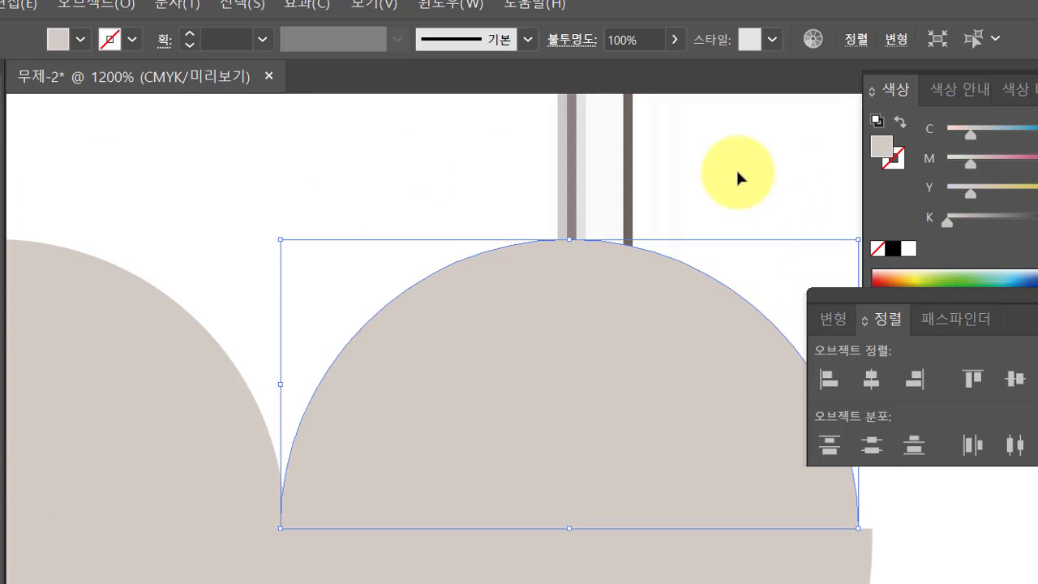
key(ctrl+a)
key(shift+m)
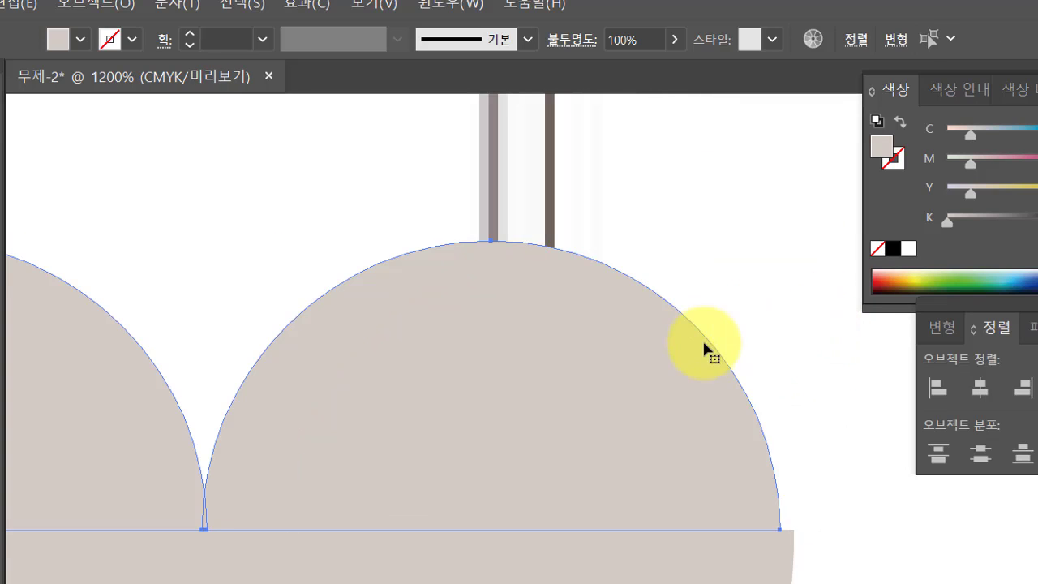
key(v)
drag(780, 242, 791, 239)
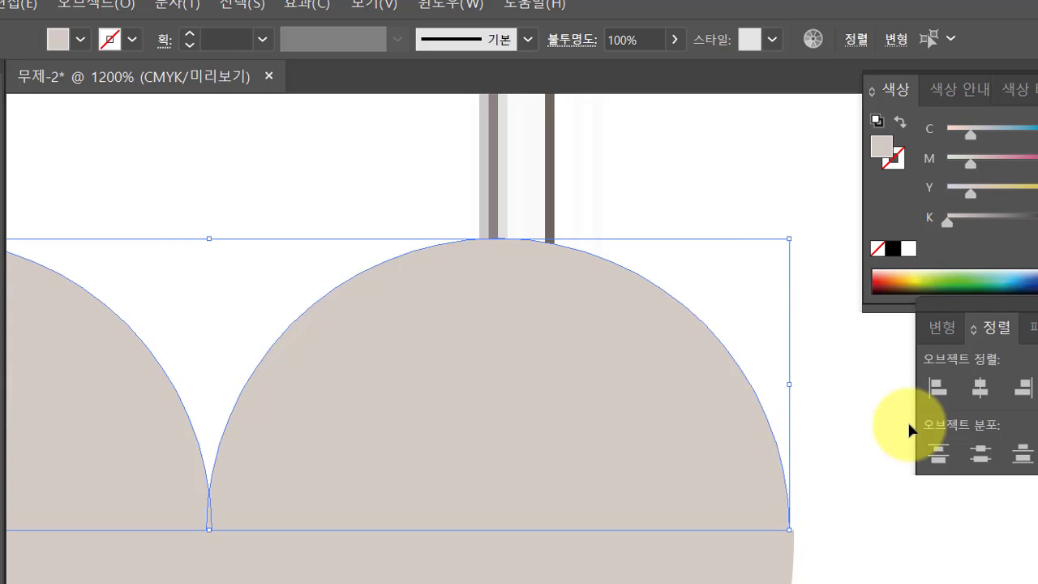
click(854, 406)
Align the right lobe flush with the lower half's right edge
click(742, 503)
shift+click(753, 571)
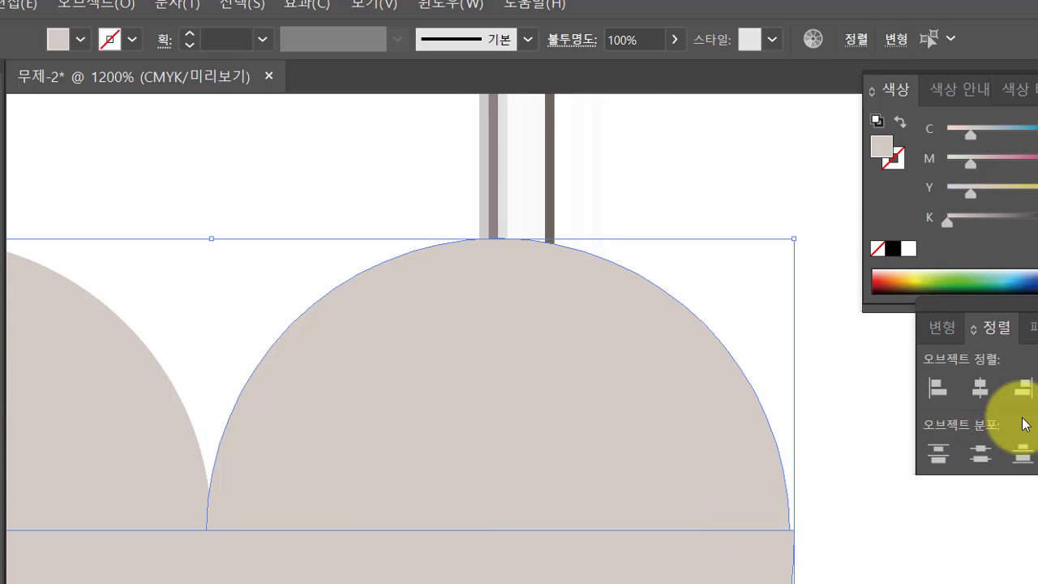
click(1023, 388)
click(888, 575)
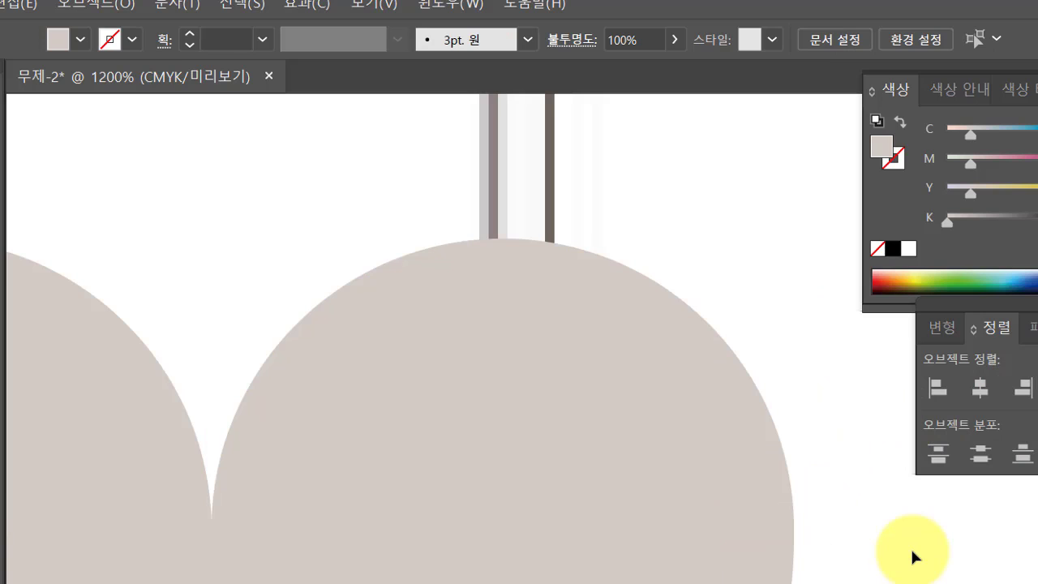
Check the edge fit up close, then select all three heart pieces
key(ctrl+minus)
key(ctrl+minus)
key(ctrl+minus)
key(ctrl+minus)
key(ctrl+plus)
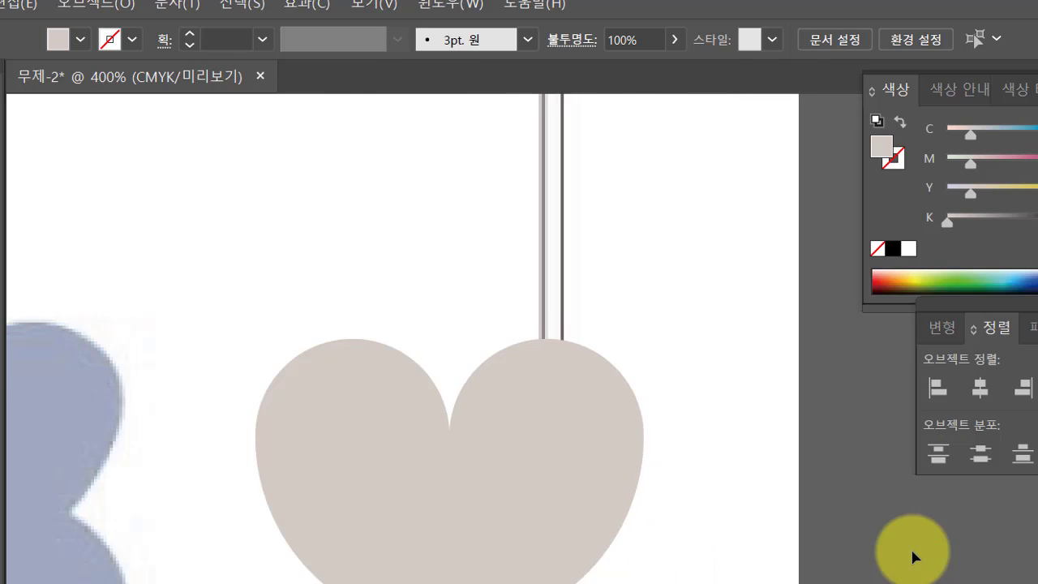
key(ctrl+plus)
key(ctrl+plus)
key(ctrl+plus)
key(ctrl+minus)
key(ctrl+minus)
key(ctrl+minus)
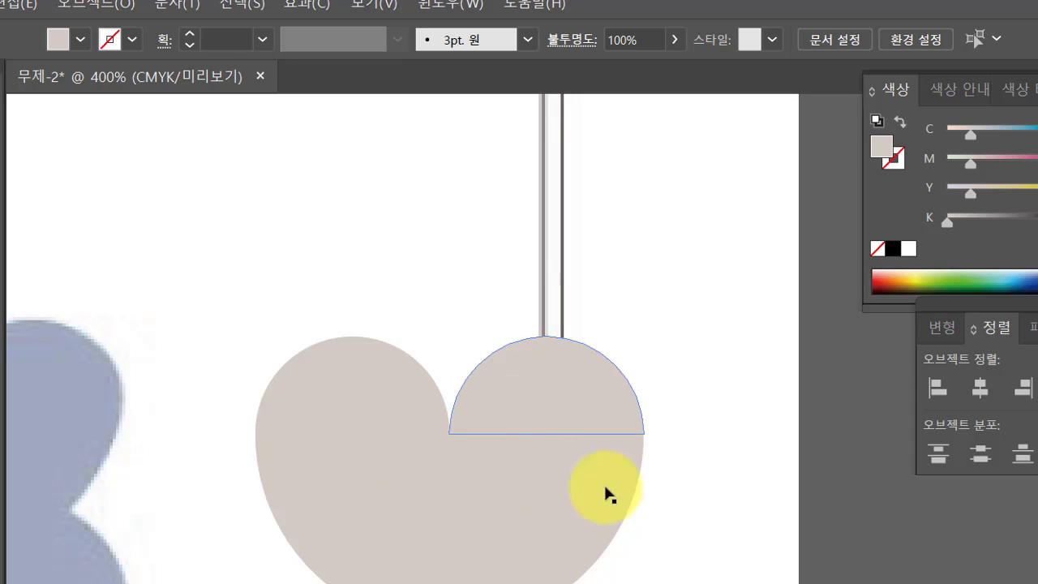
key(ctrl+plus)
key(ctrl+plus)
key(ctrl+plus)
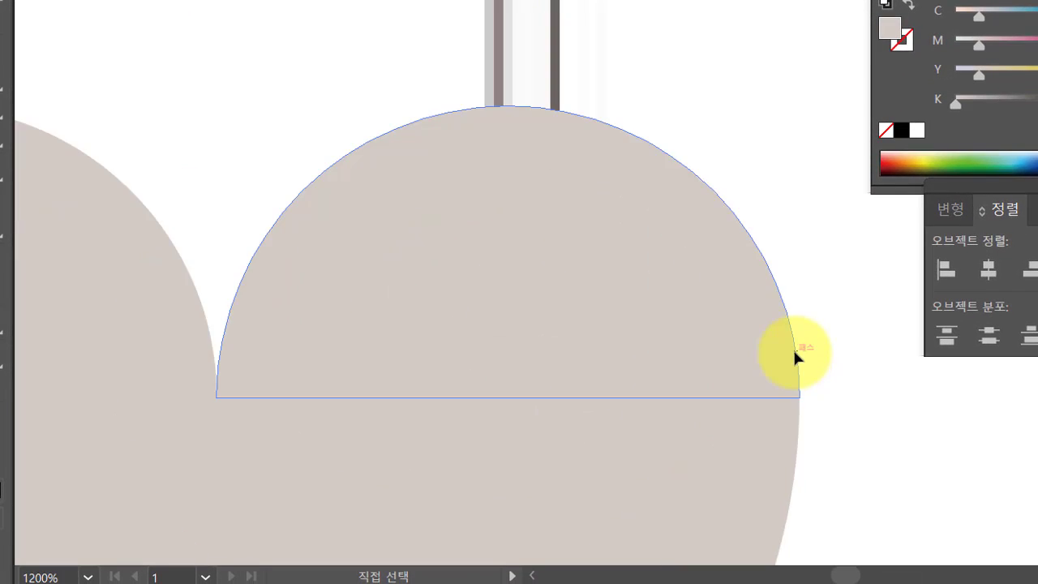
key(ctrl+plus)
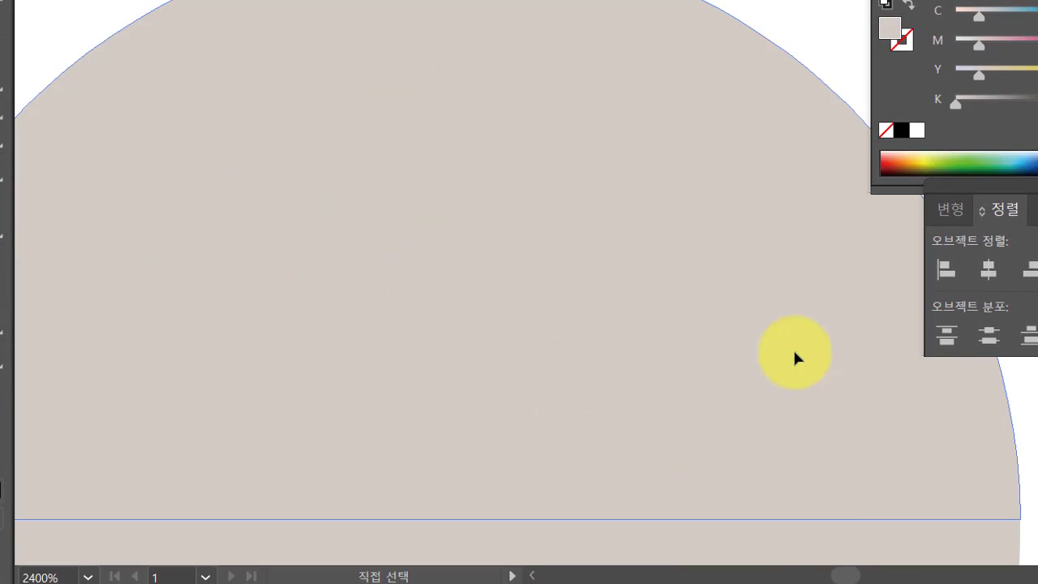
key(v)
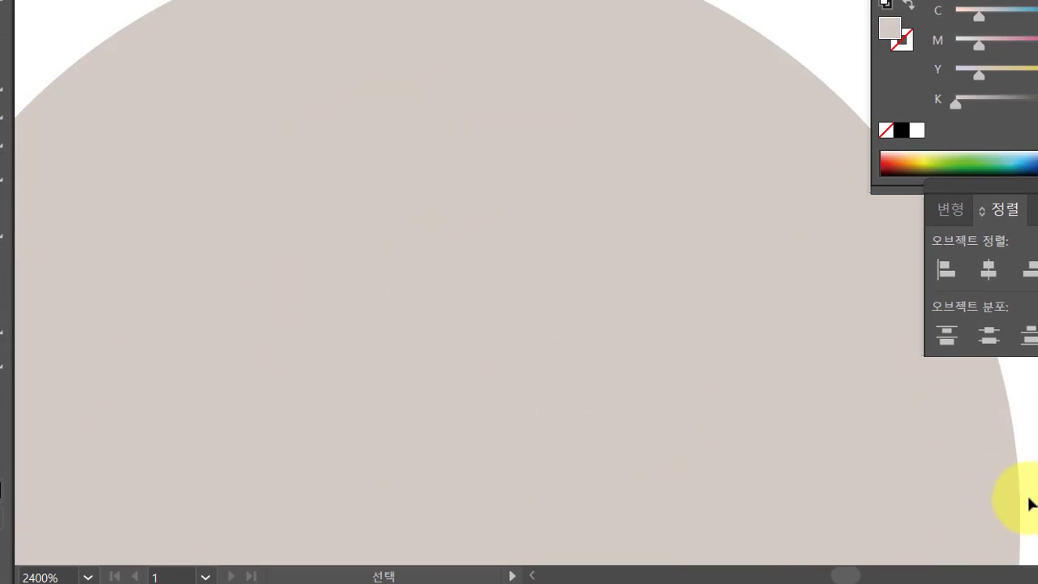
key(ctrl+minus)
key(ctrl+minus)
key(ctrl+minus)
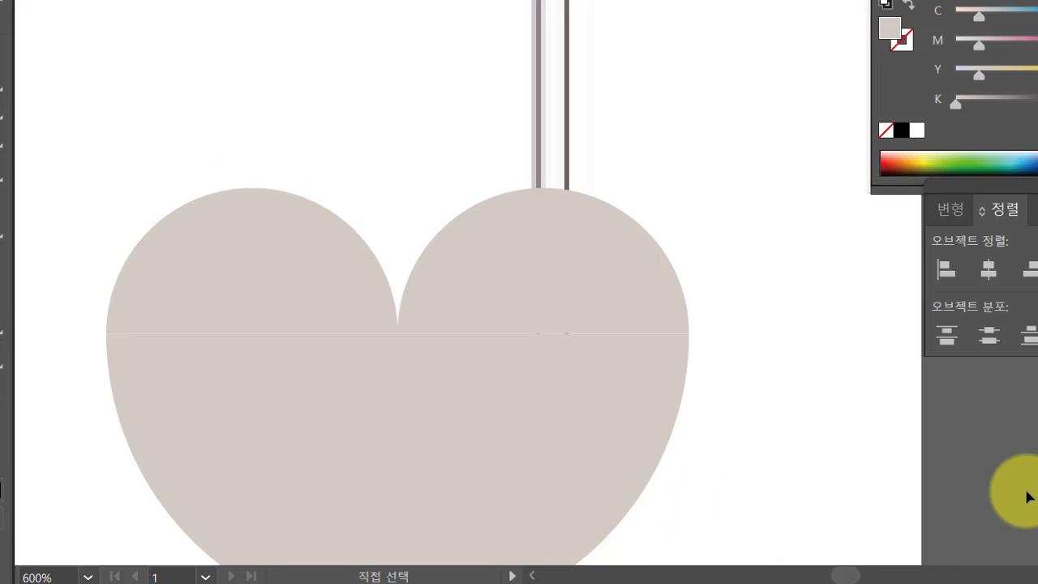
drag(469, 288, 587, 382)
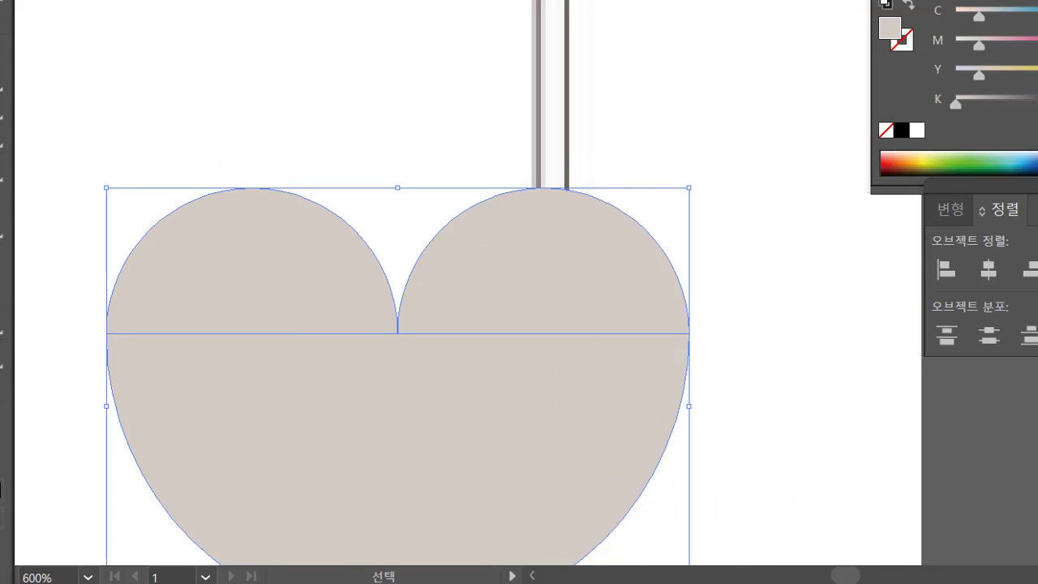
Zoom in to 600% on the heart and select only its lower half-circle piece
key(ctrl+shift+F9)
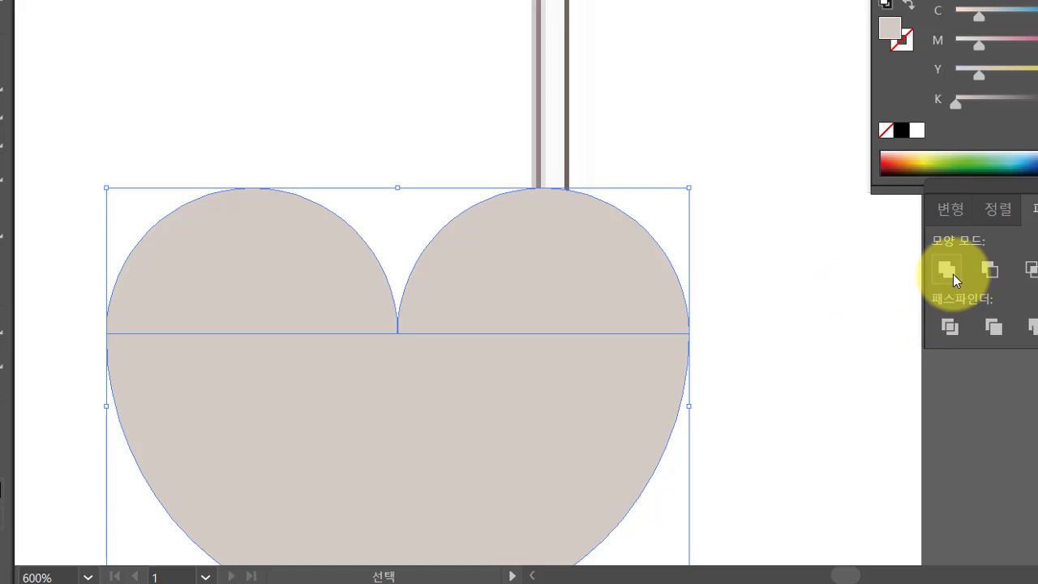
key(a)
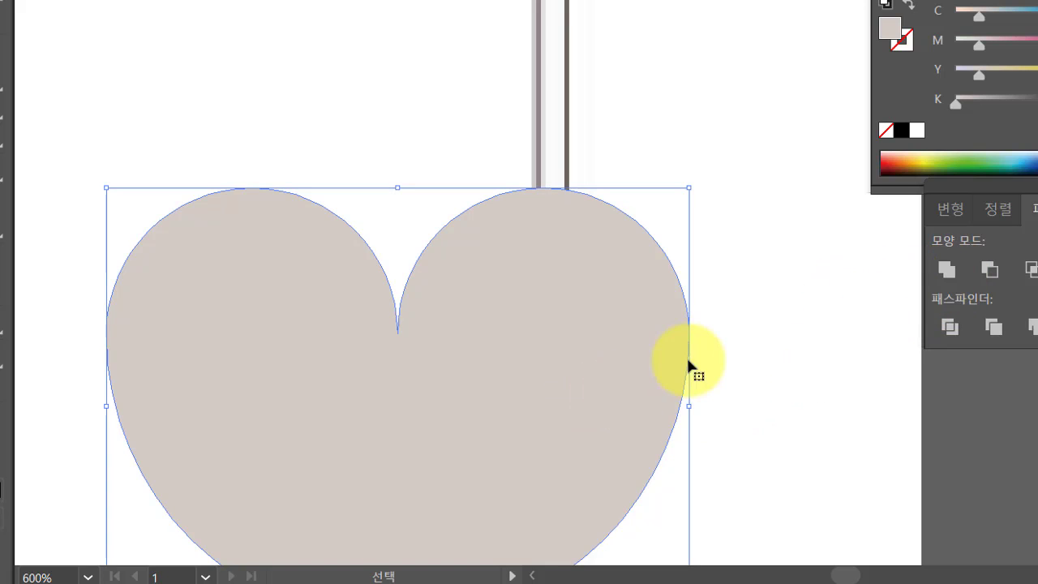
key(ctrl+minus)
key(ctrl+minus)
key(ctrl+minus)
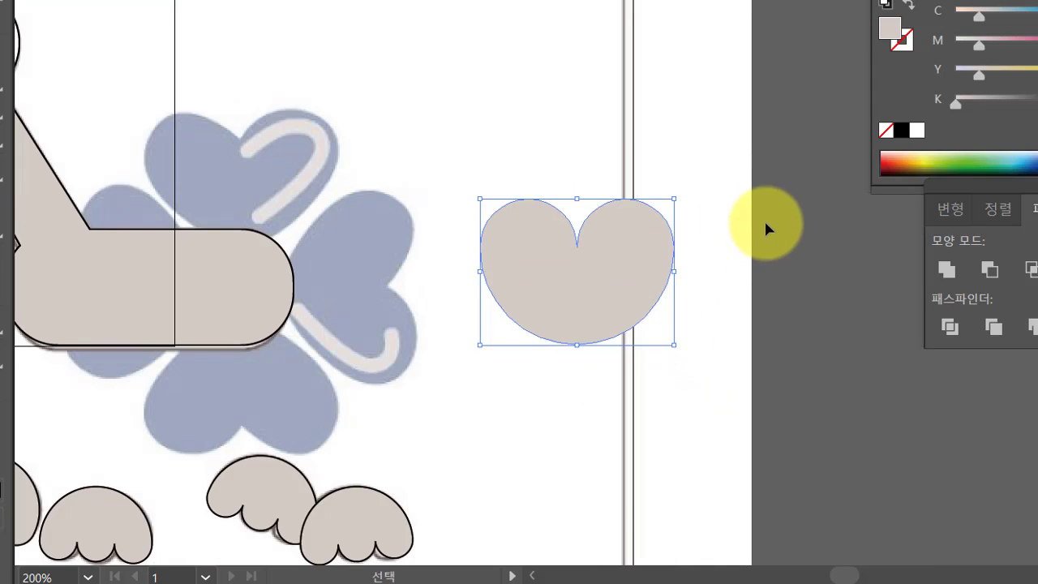
key(v)
key(ctrl+plus)
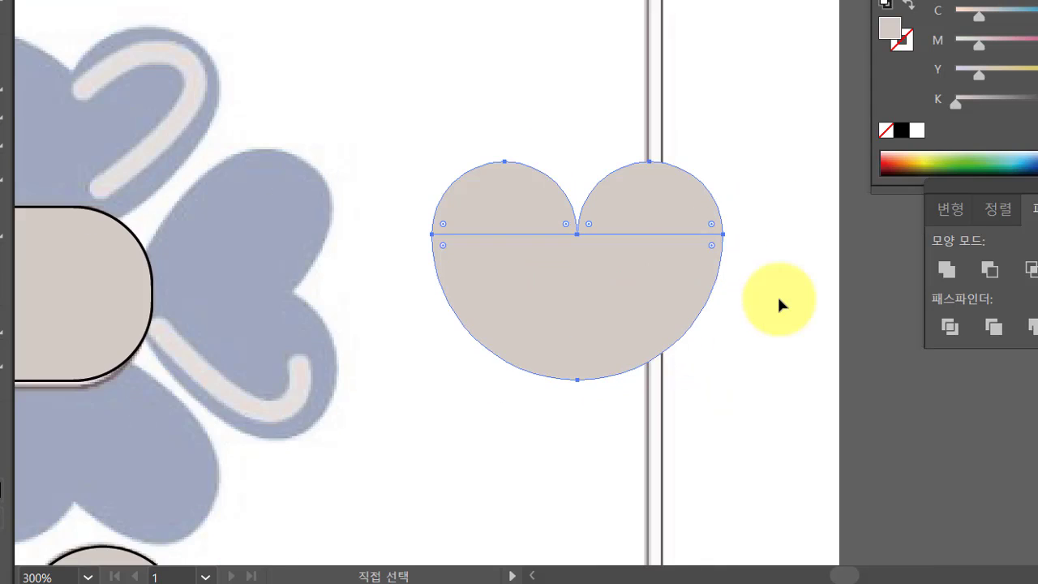
key(ctrl+plus)
key(ctrl+plus)
key(v)
click(1010, 513)
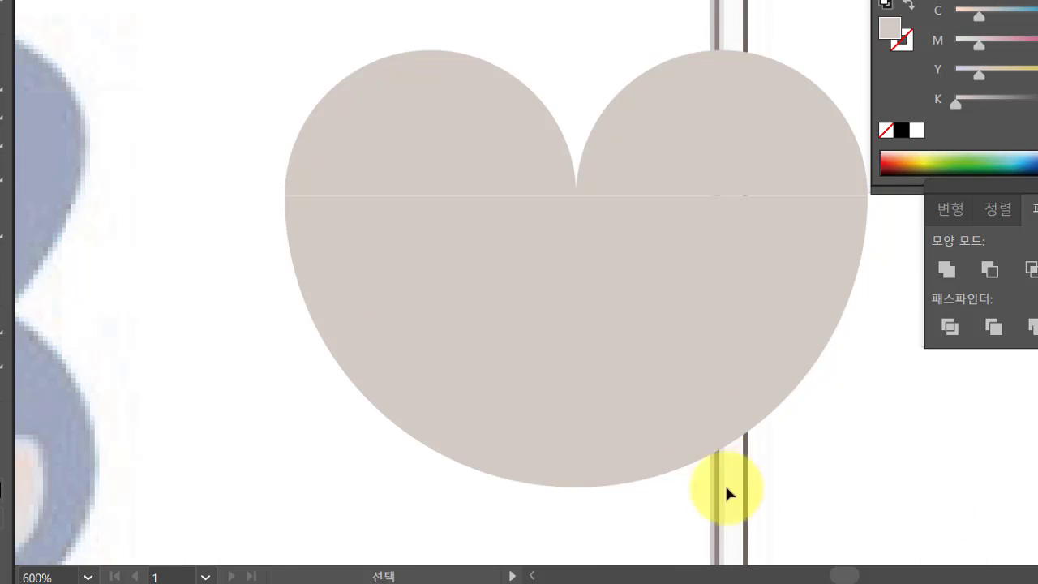
click(635, 478)
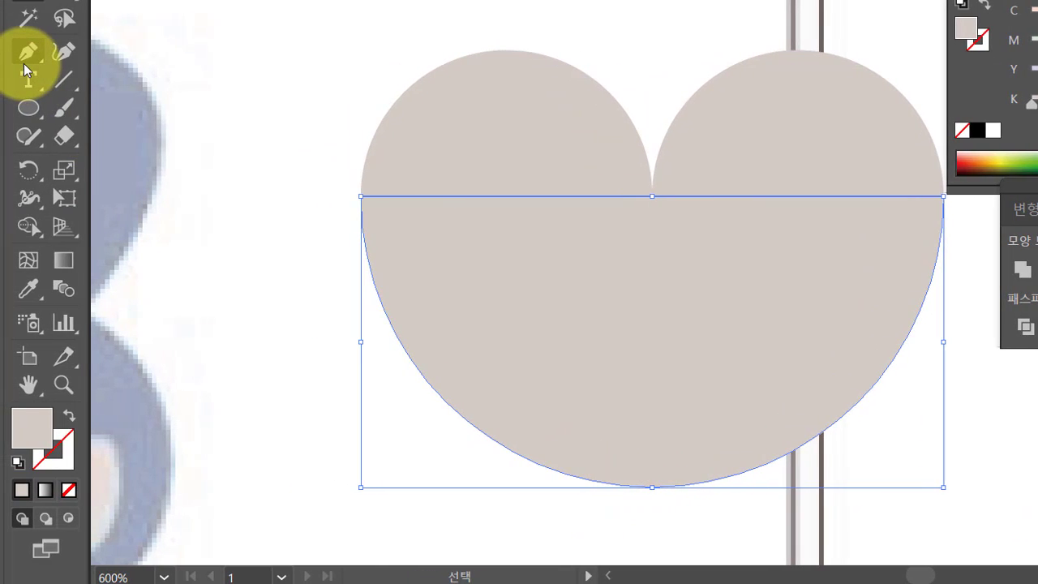
Convert the heart's rounded bottom anchor into a sharp point with the Anchor Point tool
click(23, 63)
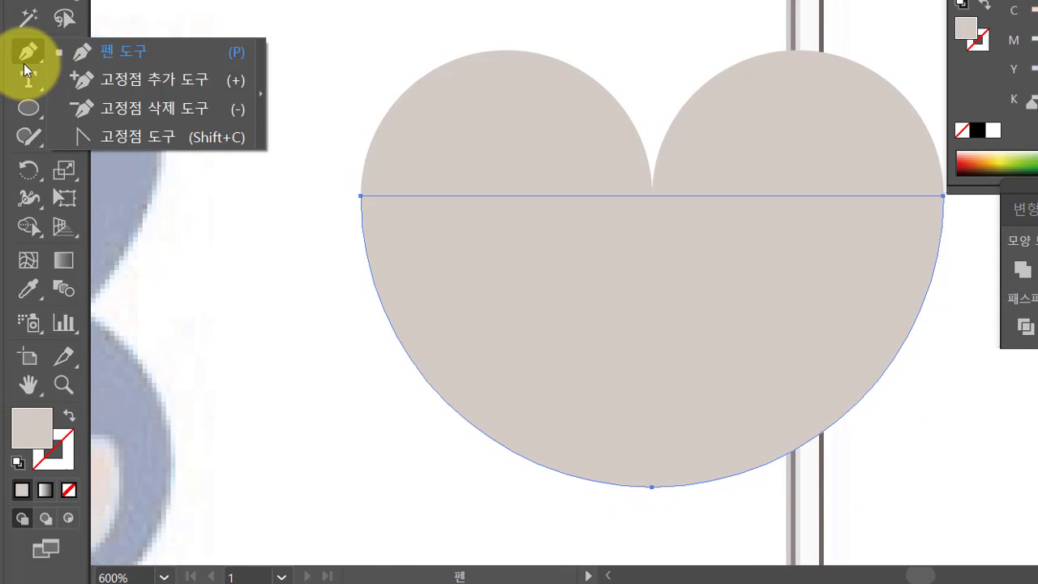
click(137, 138)
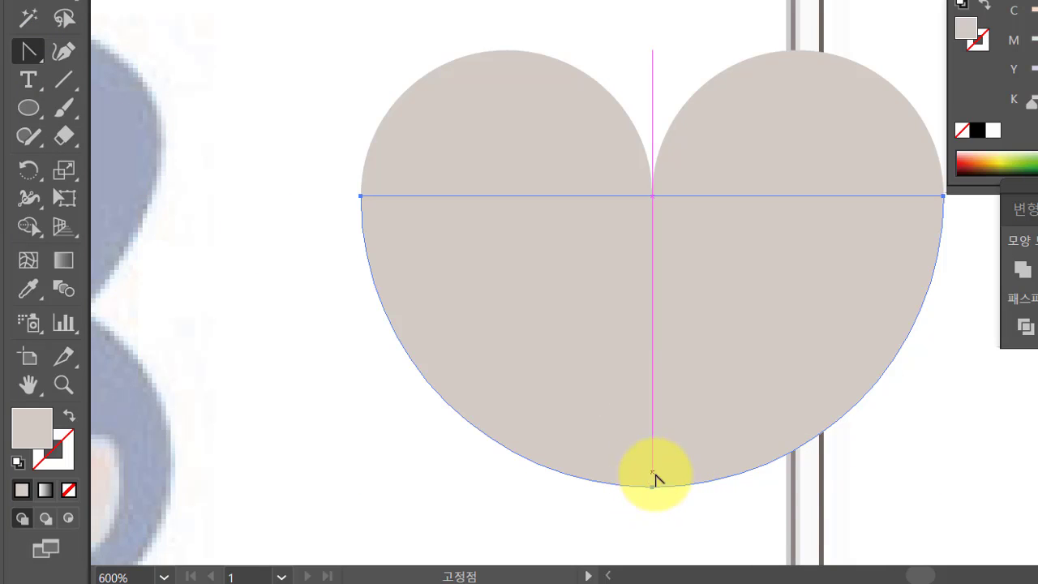
click(653, 487)
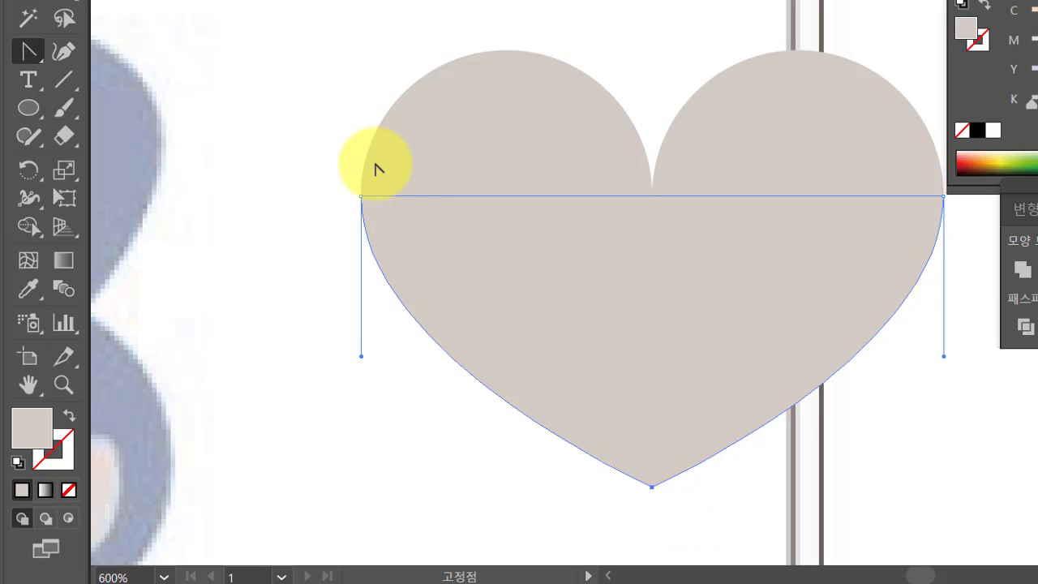
Merge the lobes and pointed base into one heart shape with Pathfinder Unite
click(32, 1)
click(308, 129)
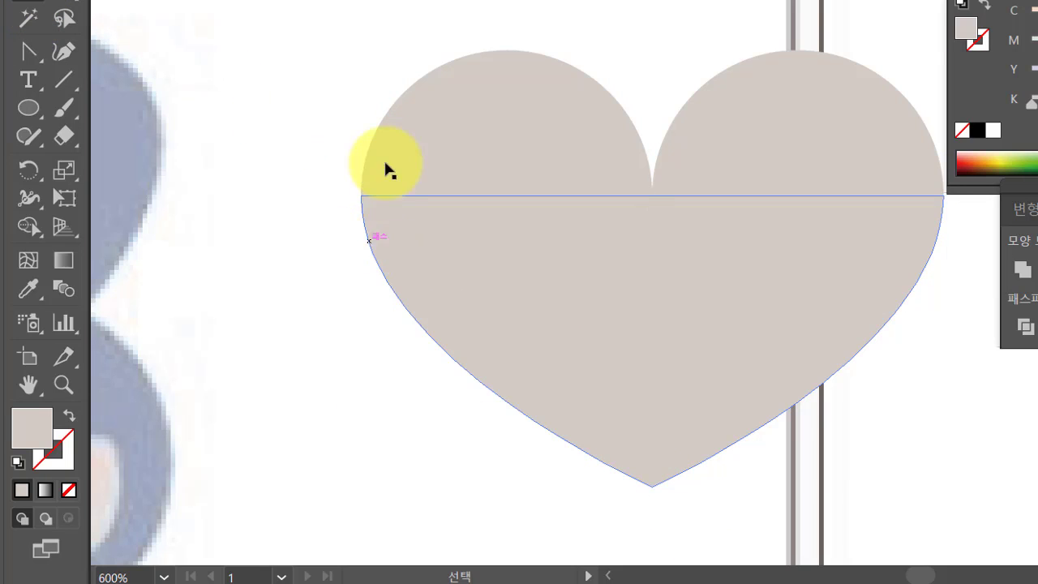
drag(343, 100, 675, 229)
shift+click(741, 122)
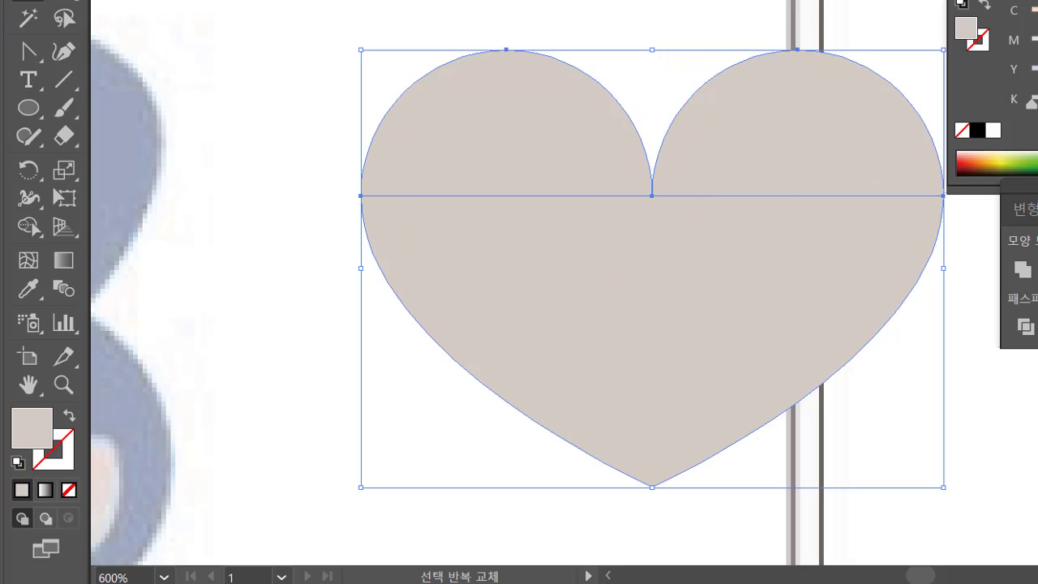
click(1025, 276)
click(1027, 487)
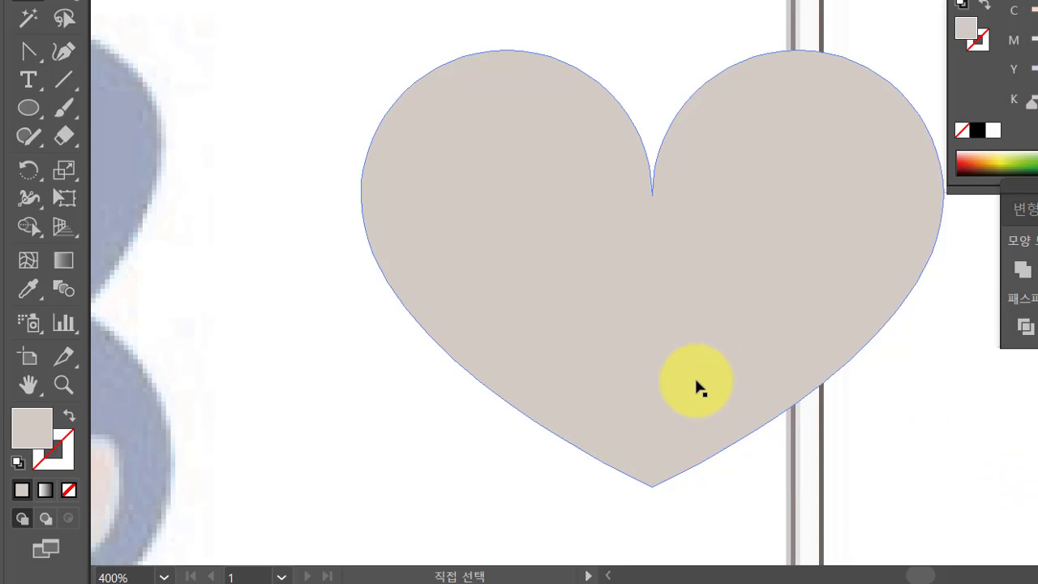
key(ctrl+minus)
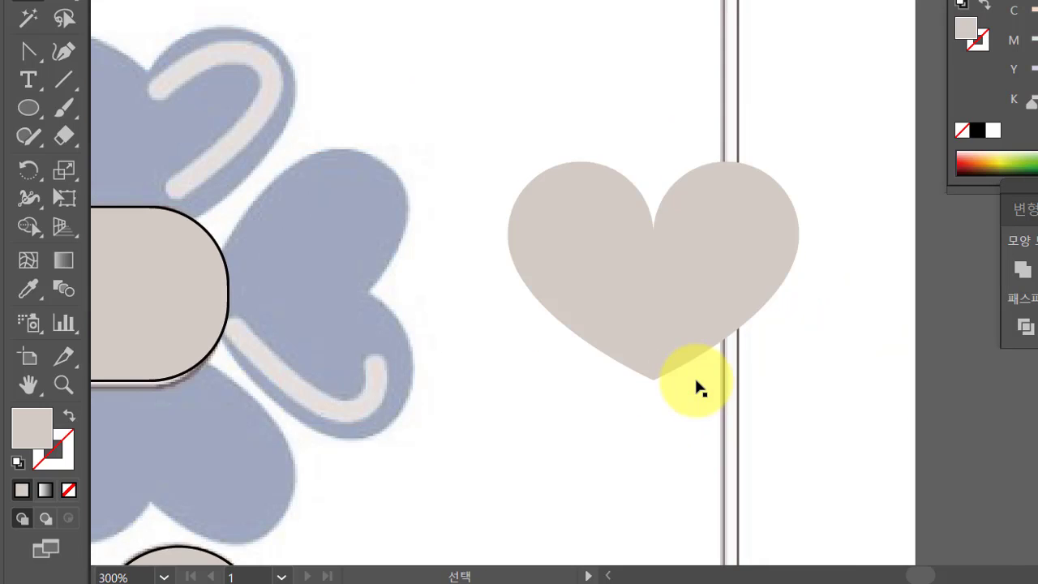
Move the heart onto the top of the tail and add a 90°-rotated copy as the right petal
click(756, 210)
mouse_move(686, 275)
mouse_down()
mouse_move(798, 232)
mouse_move(268, 117)
mouse_up()
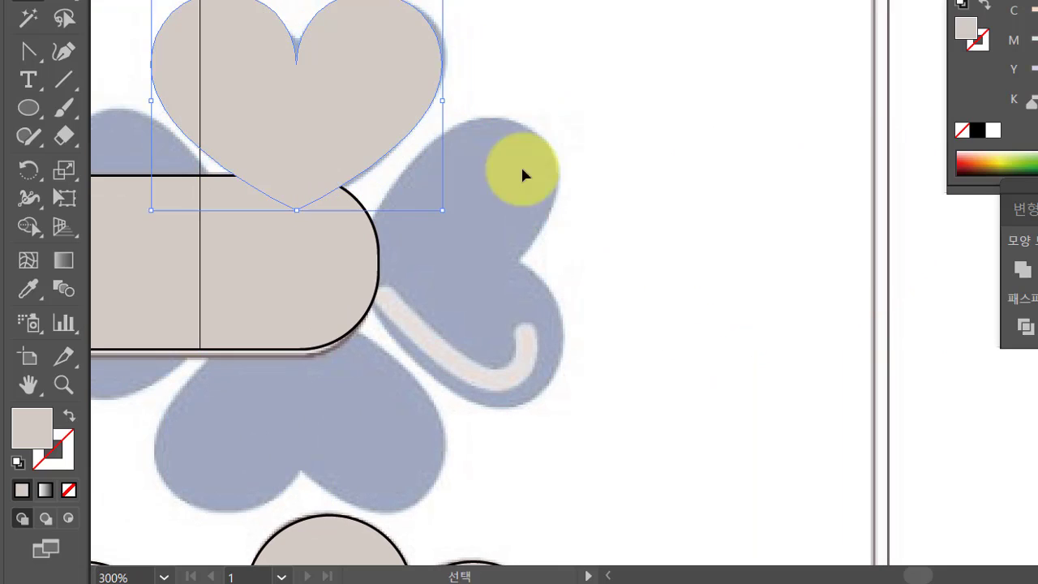
drag(623, 171, 670, 178)
mouse_move(408, 73)
mouse_down()
mouse_move(577, 116)
mouse_move(715, 84)
mouse_move(719, 224)
mouse_move(683, 290)
mouse_up()
mouse_move(601, 286)
mouse_down()
mouse_move(535, 349)
mouse_move(524, 348)
mouse_up()
click(734, 370)
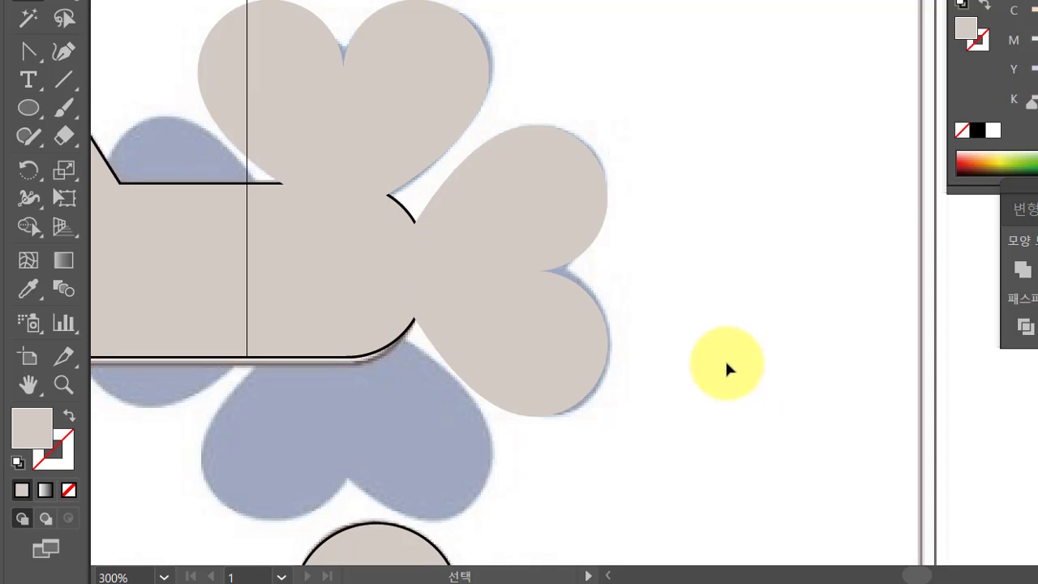
Add rotated heart copies as the bottom and left petals, points facing inward
scroll(728, 369, left, 5)
drag(743, 284, 567, 387)
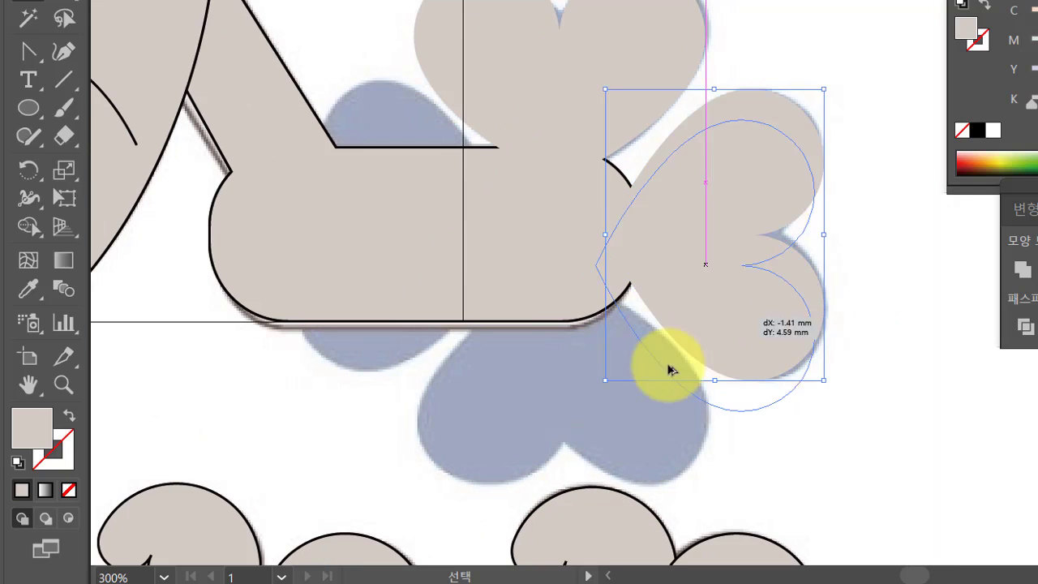
mouse_move(651, 183)
mouse_down()
mouse_move(673, 371)
mouse_move(654, 425)
mouse_up()
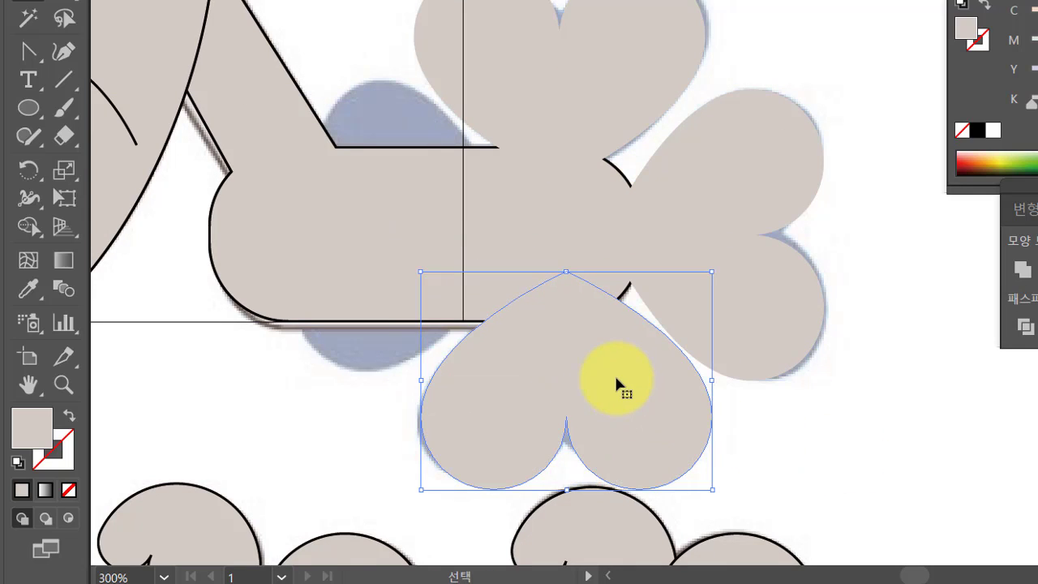
drag(604, 377, 424, 195)
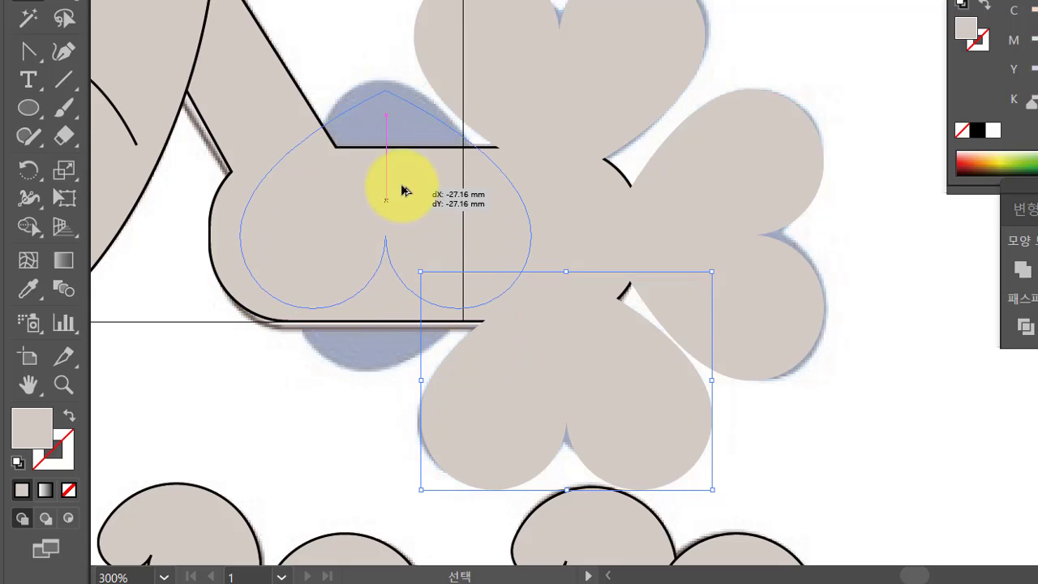
drag(540, 84, 471, 317)
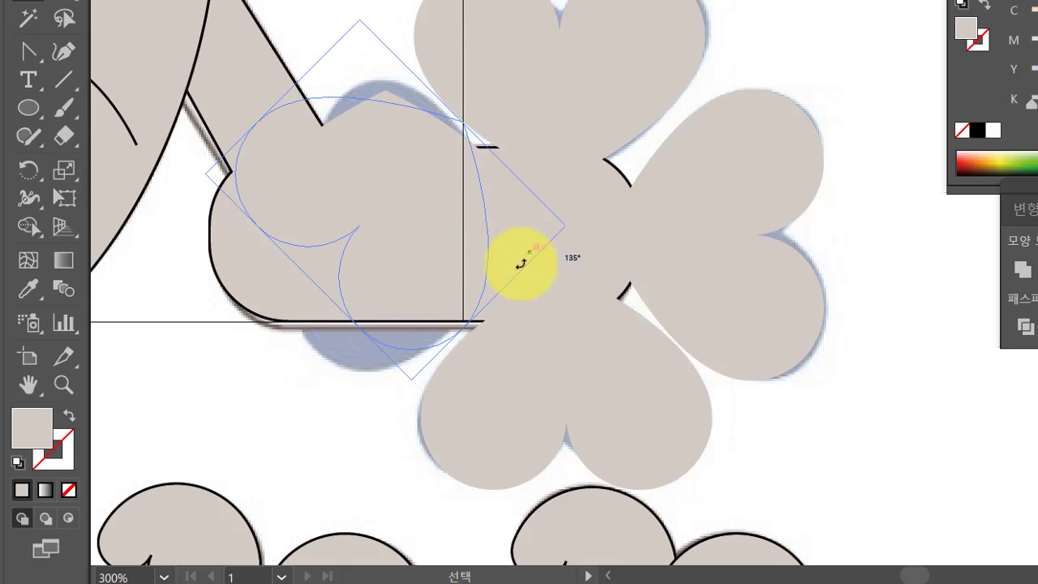
drag(409, 241, 430, 267)
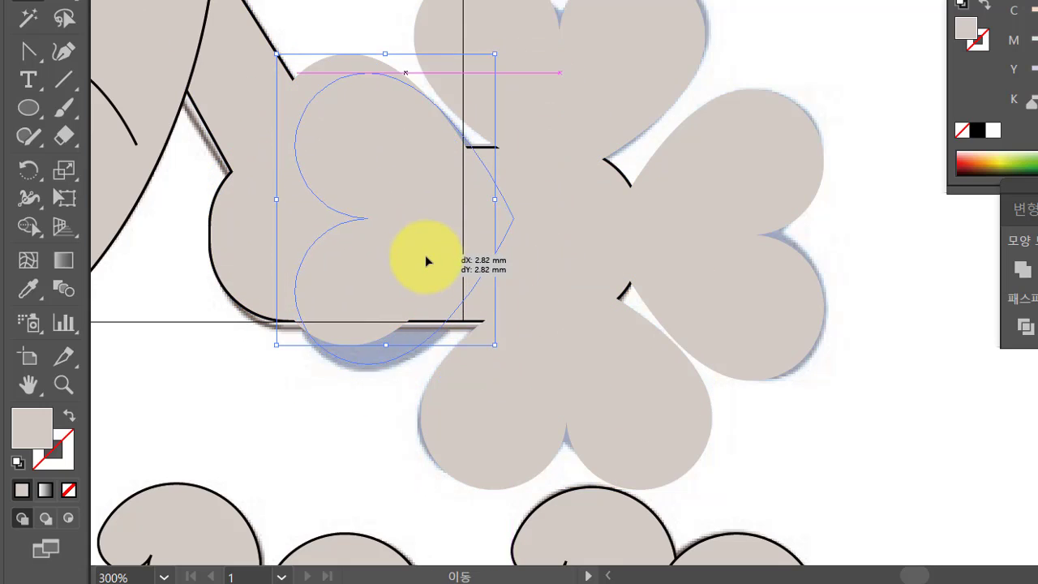
click(928, 377)
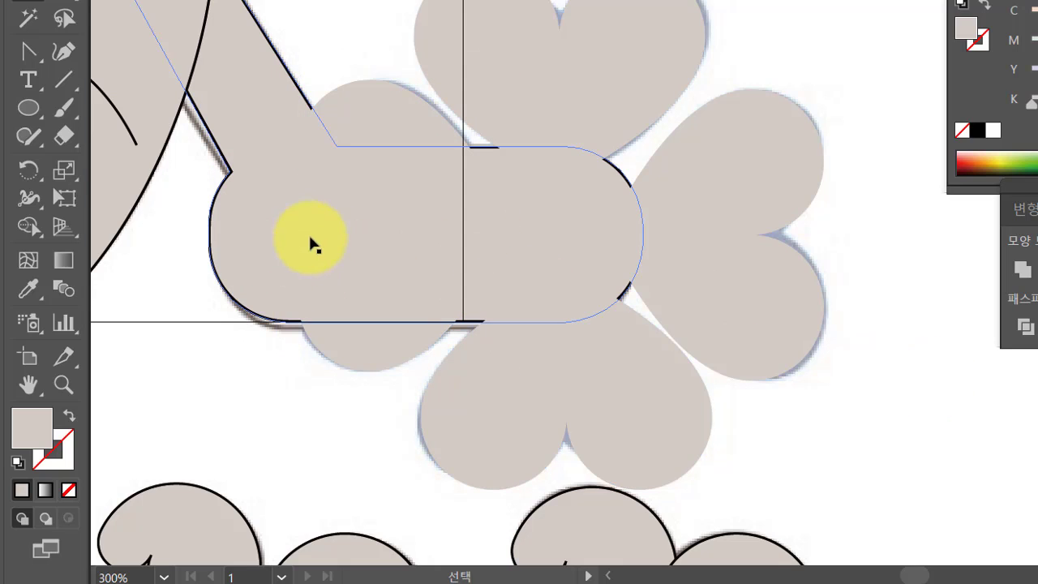
Select the left, top and right heart petals together
click(399, 148)
shift+click(590, 72)
shift+click(711, 232)
Add the bottom petal and fill all four hearts with C70 M30 Y0 K40 blue
shift+click(695, 398)
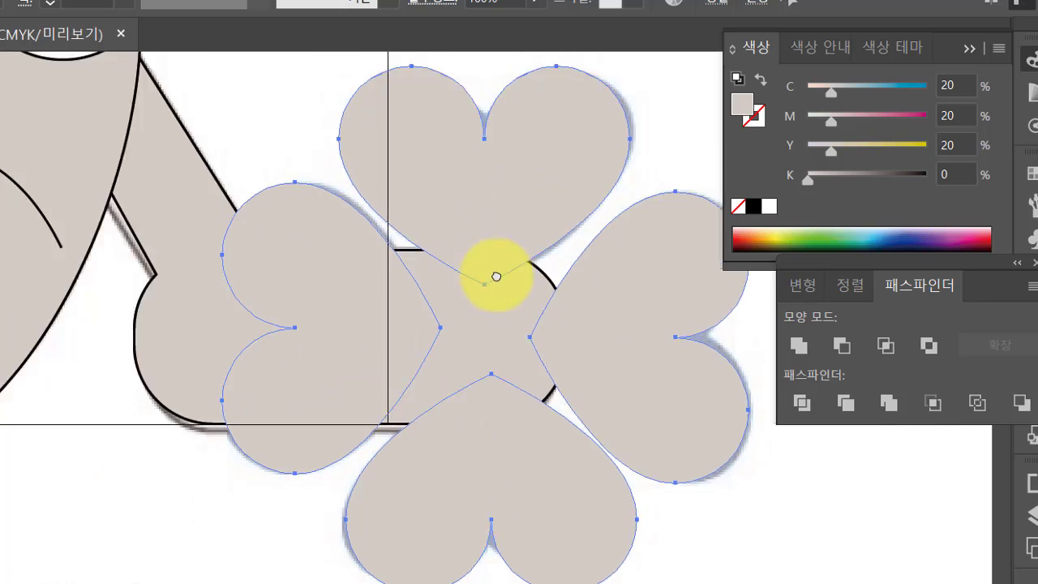
scroll(564, 419, left, 3)
scroll(564, 418, up, 2)
scroll(301, 294, up, 2)
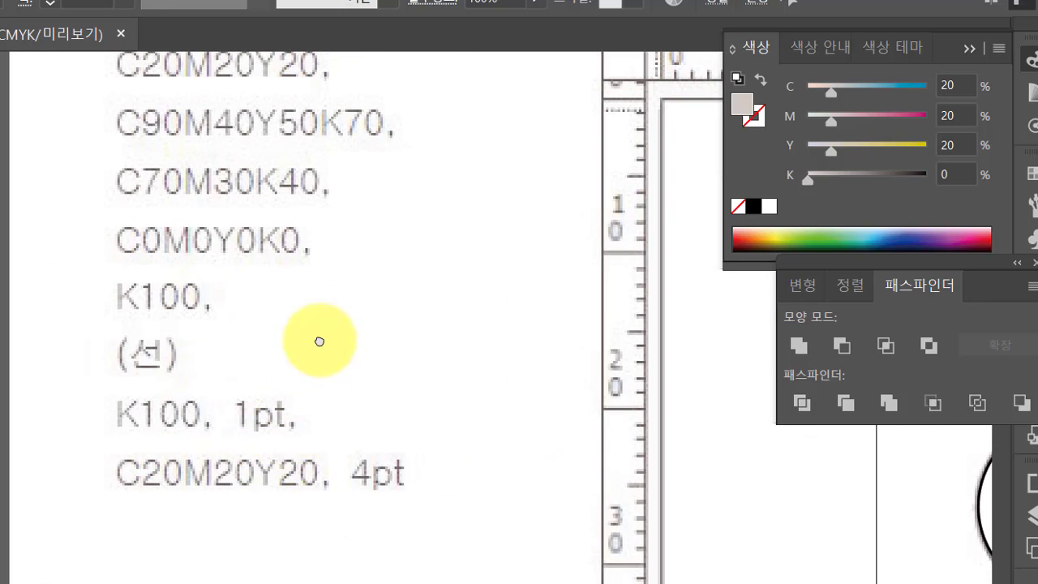
scroll(318, 343, up, 1)
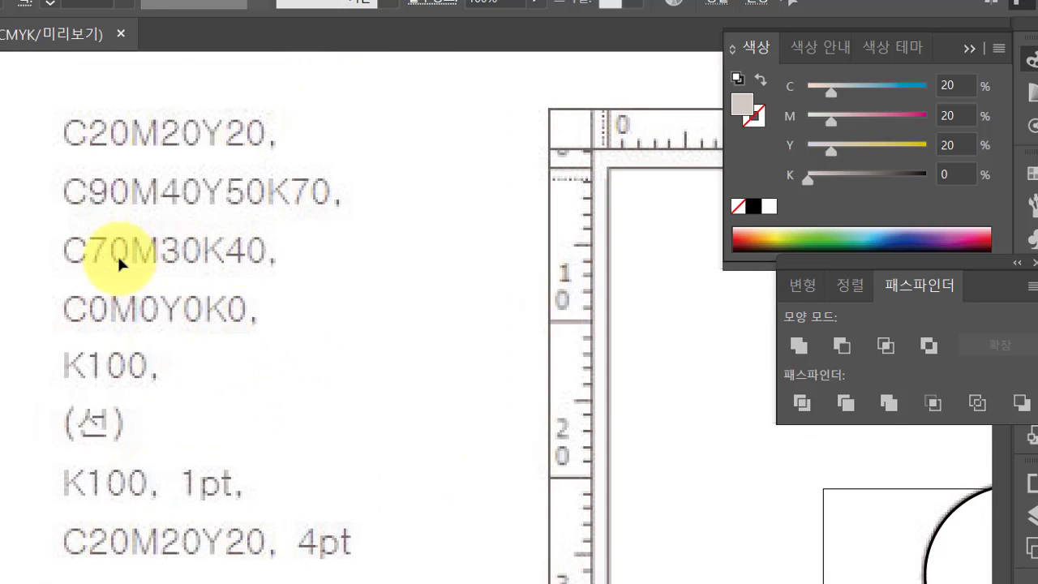
click(934, 88)
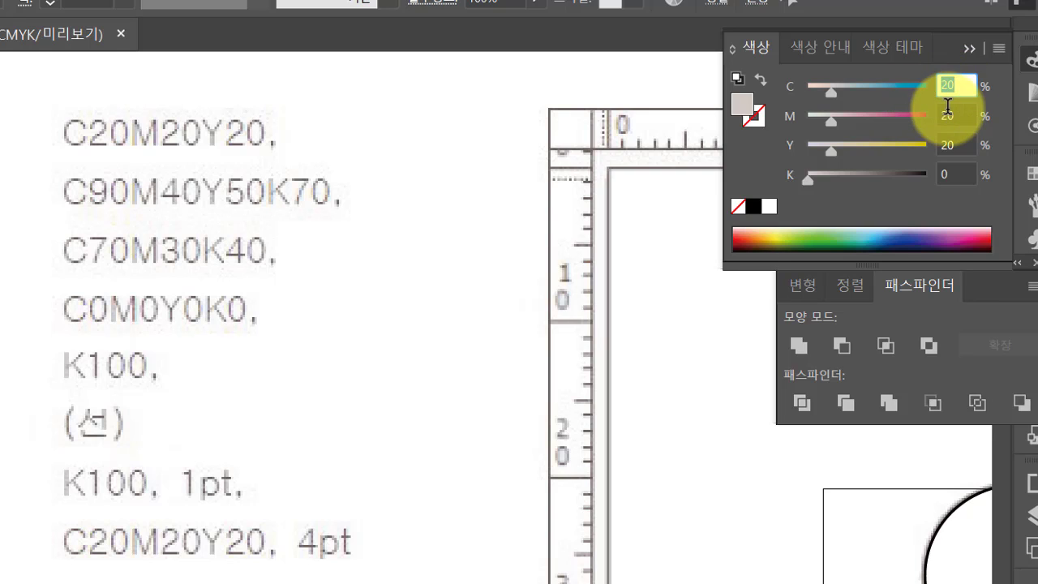
text(70)
click(937, 113)
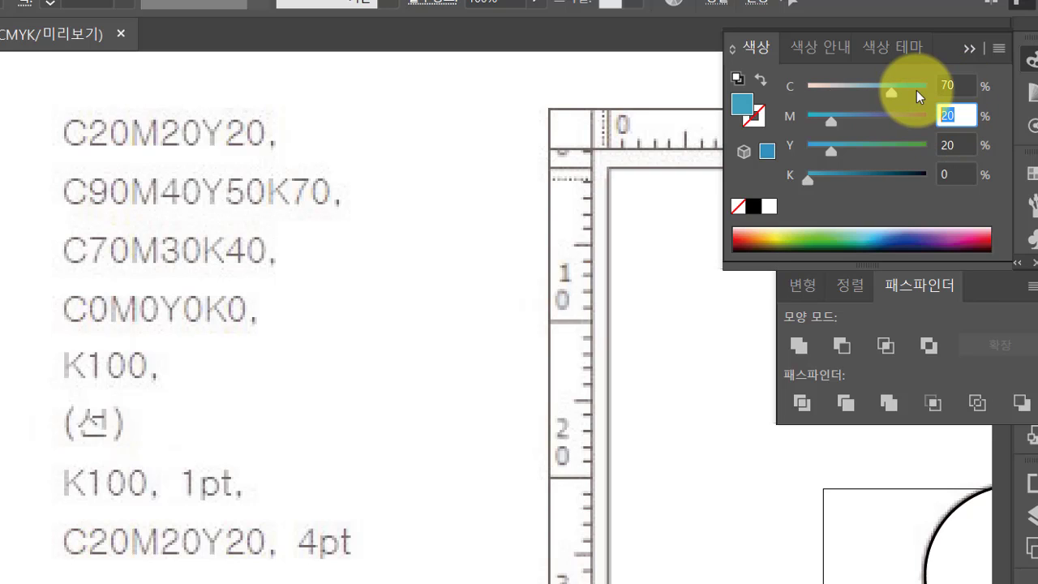
text(30)
key(Tab)
text(0)
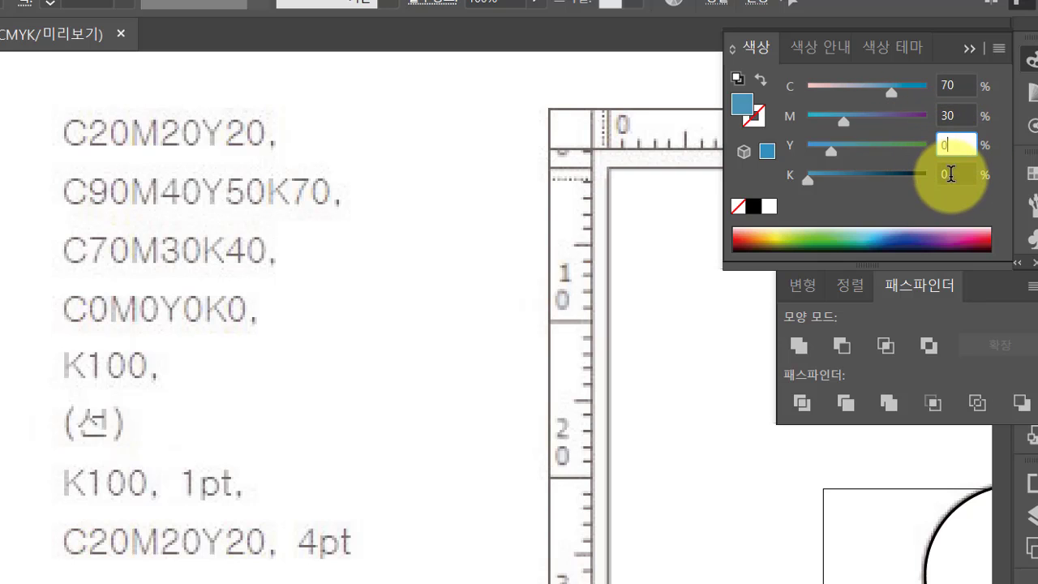
click(950, 172)
text(40)
key(Return)
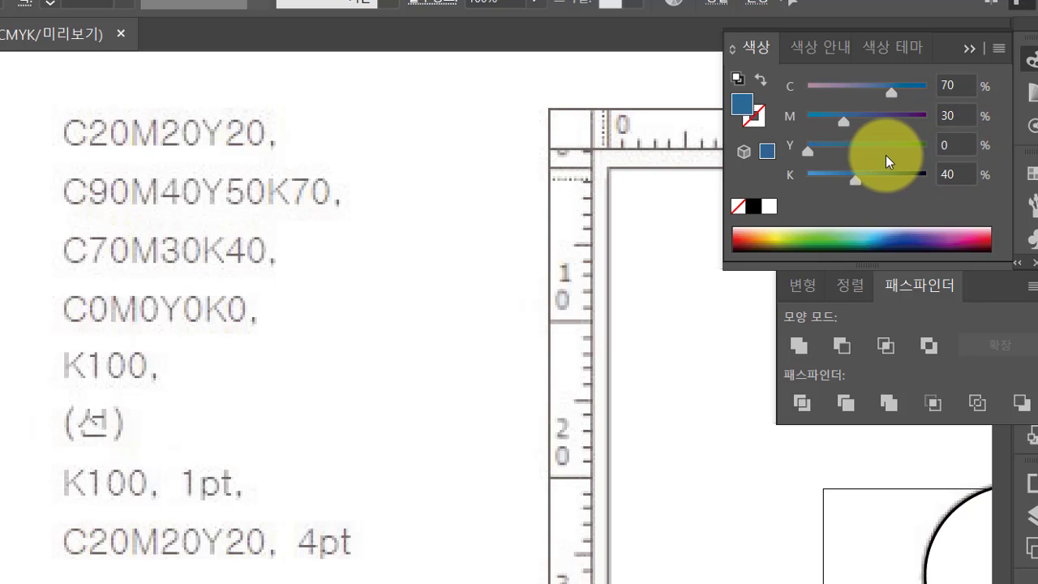
Give the four heart petals black outlines
click(755, 116)
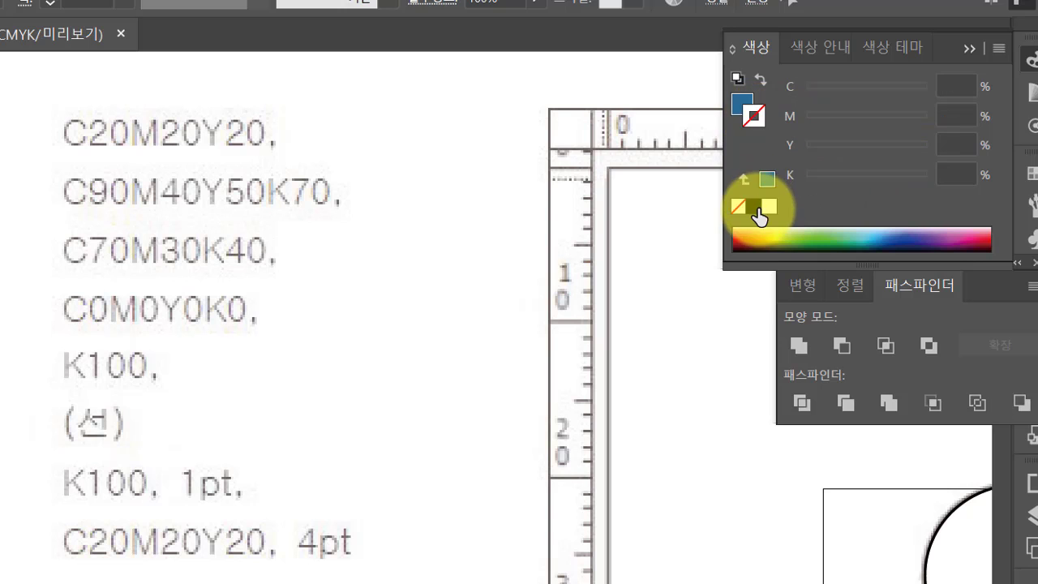
click(753, 206)
click(742, 104)
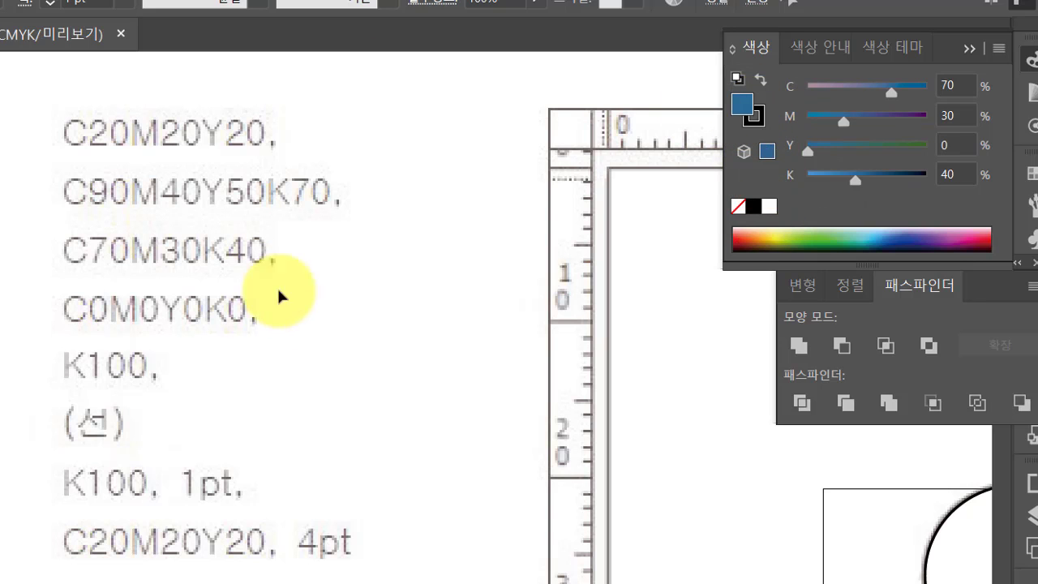
drag(365, 340, 169, 310)
drag(463, 431, 46, 227)
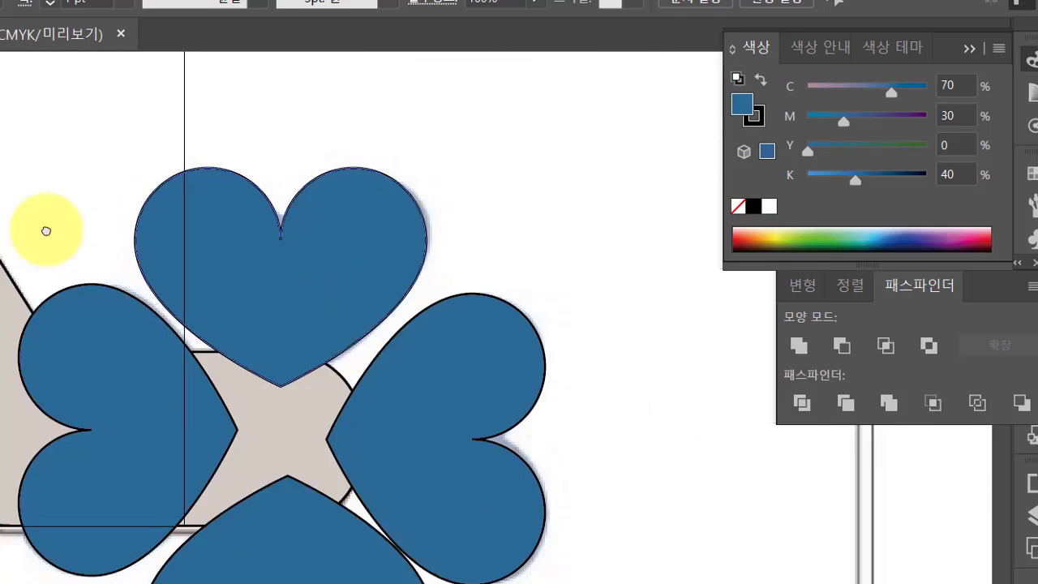
drag(148, 232, 167, 252)
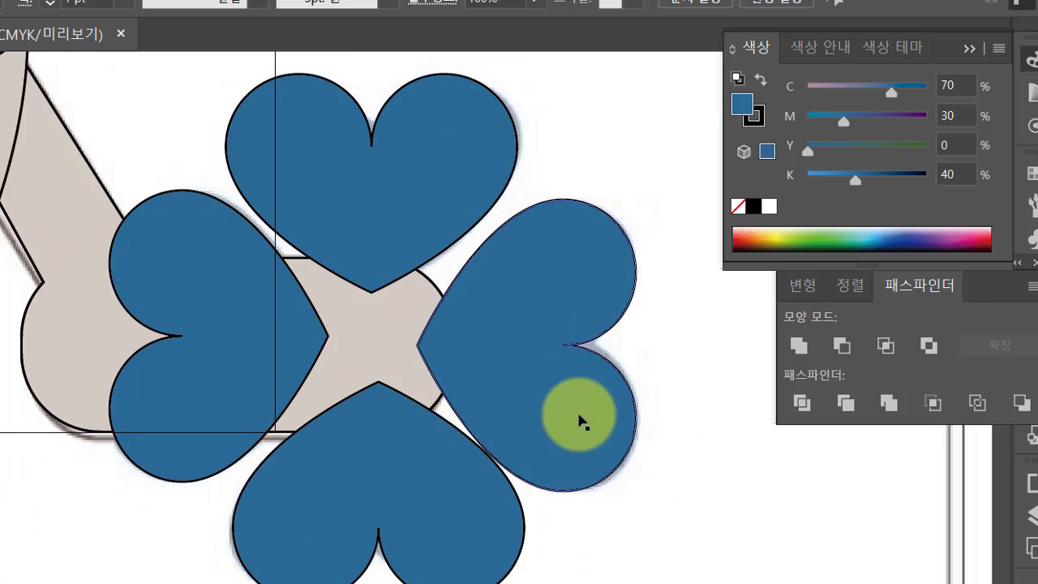
click(412, 416)
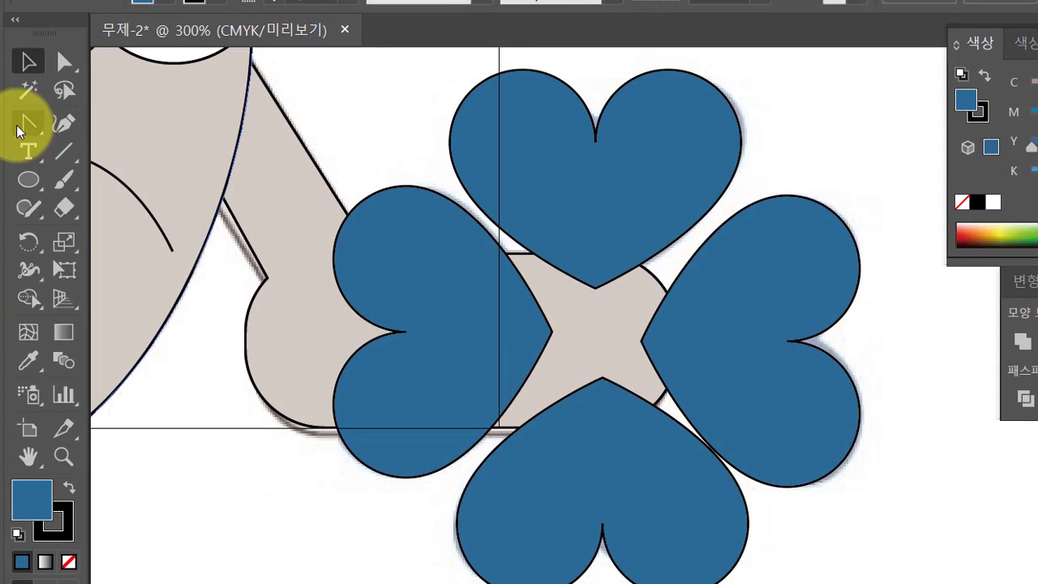
Draw a curved Pen highlight line inside the top heart
drag(29, 124, 91, 121)
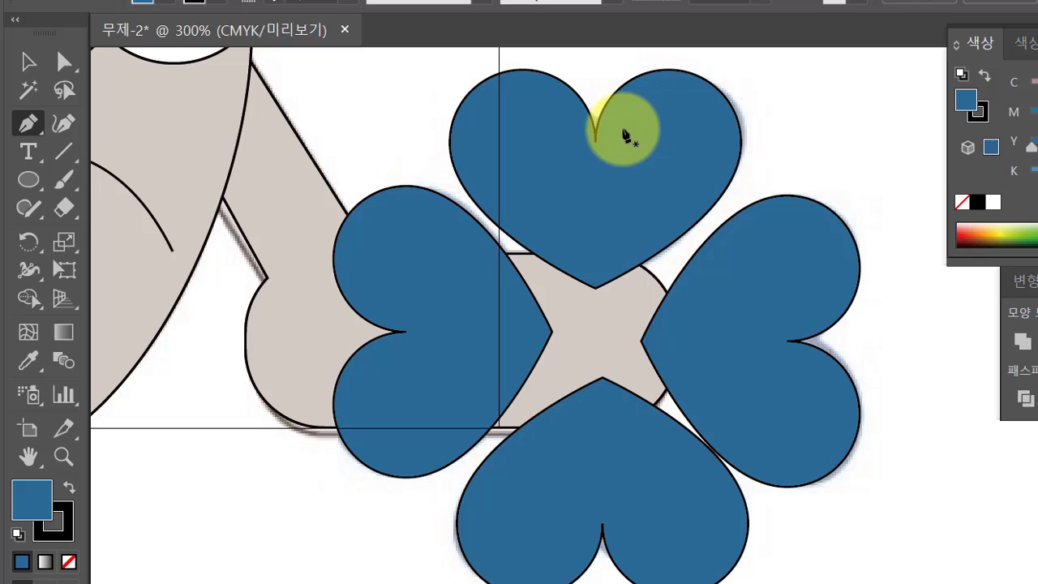
mouse_move(621, 130)
mouse_down()
mouse_move(718, 143)
mouse_move(765, 209)
mouse_up()
click(716, 128)
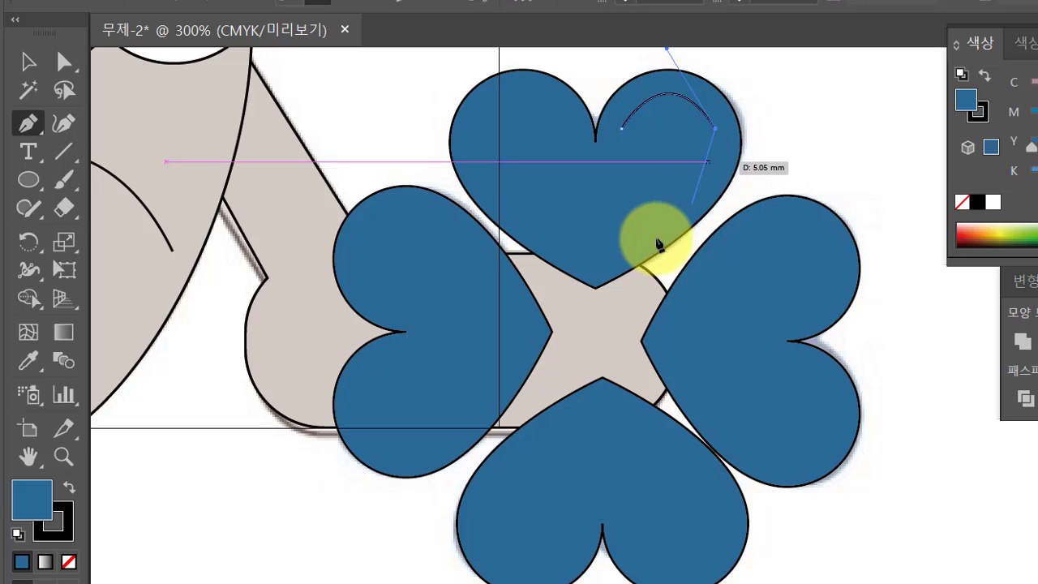
mouse_move(614, 259)
mouse_down()
mouse_move(548, 284)
mouse_move(493, 353)
mouse_move(495, 339)
mouse_up()
drag(616, 263, 638, 285)
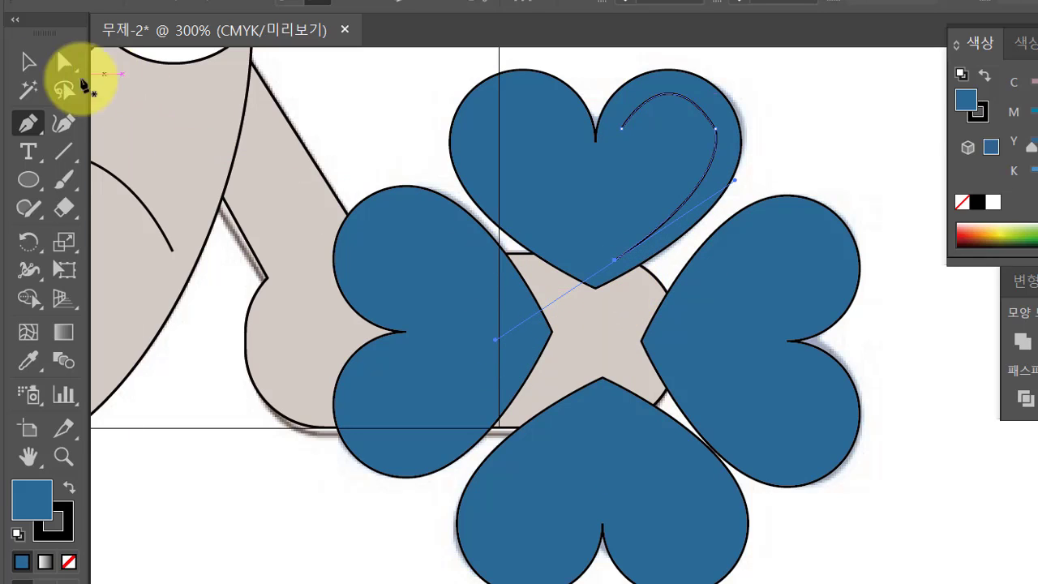
click(29, 62)
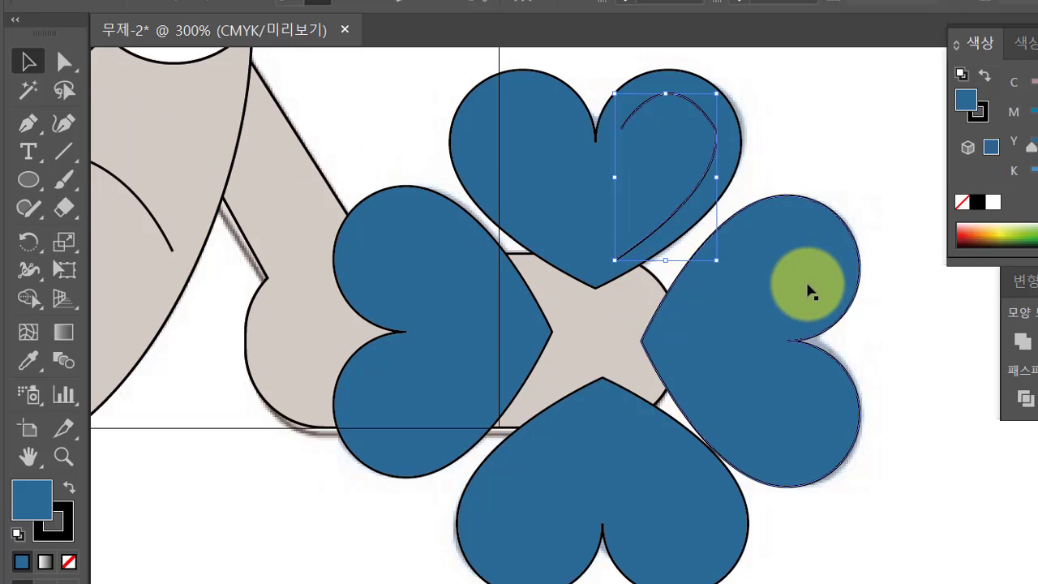
Draw another curved highlight along the lower edge of the right heart
click(808, 288)
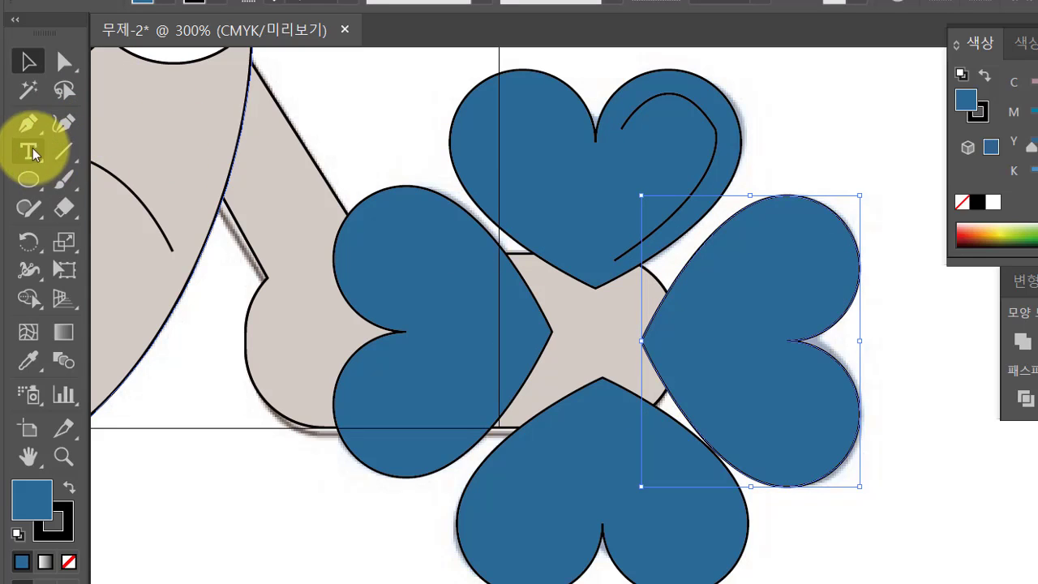
click(28, 124)
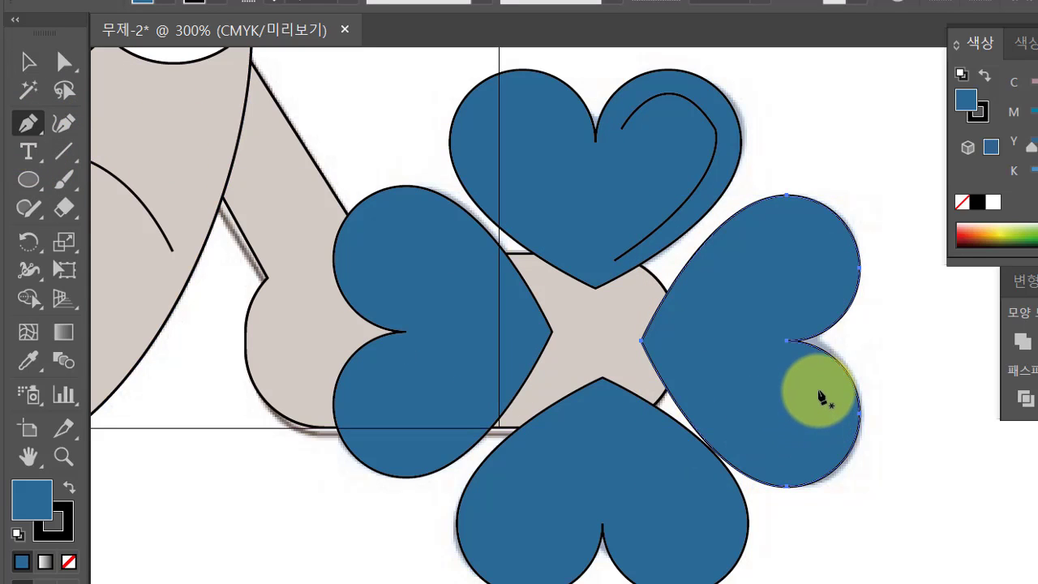
mouse_move(815, 434)
mouse_down()
mouse_move(743, 455)
mouse_move(673, 409)
mouse_move(718, 417)
mouse_move(747, 454)
mouse_move(695, 352)
mouse_move(655, 336)
mouse_move(646, 304)
mouse_up()
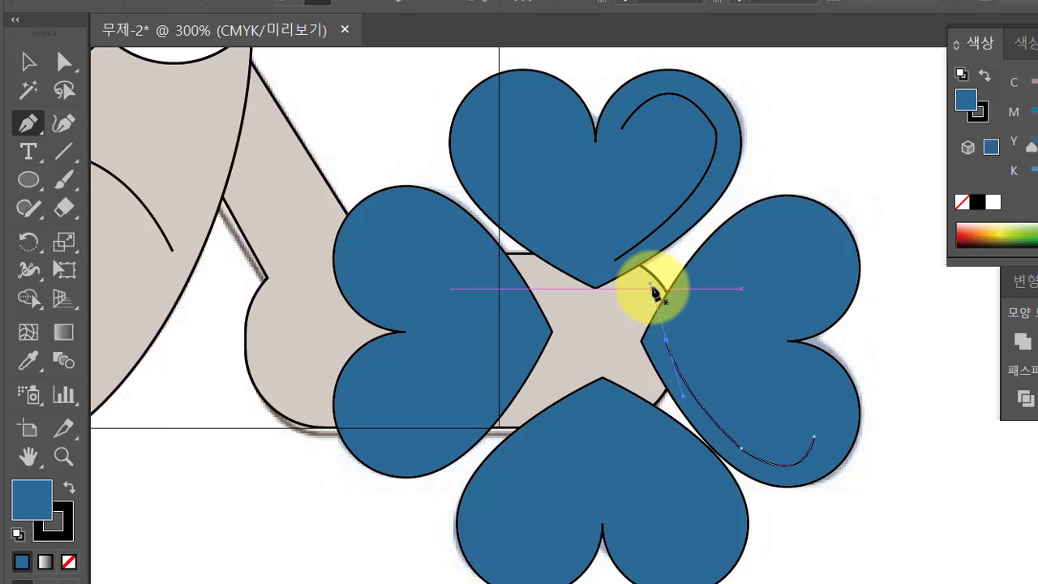
click(29, 62)
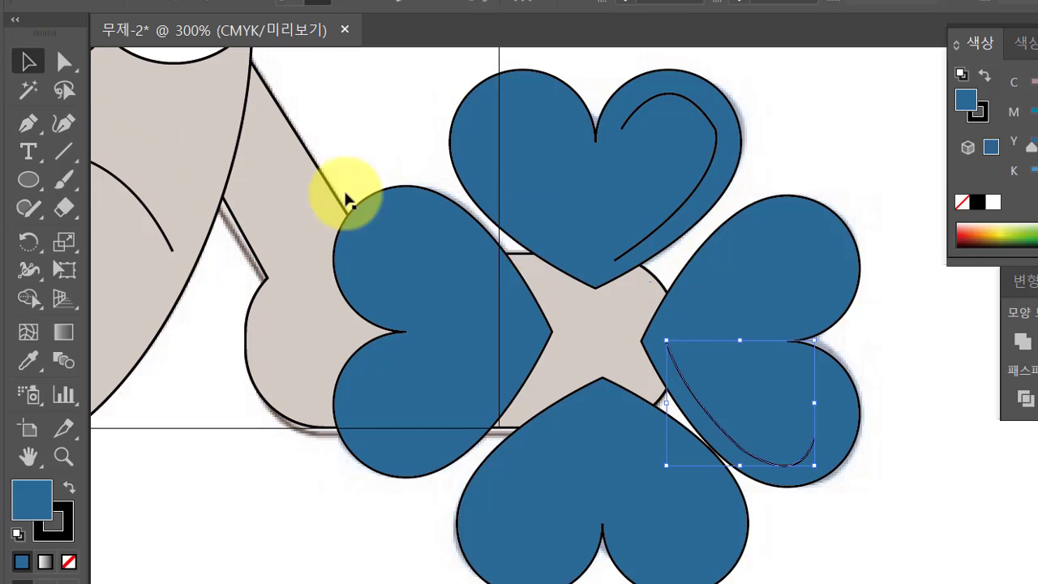
click(886, 462)
Select the clover's two highlight curves and set their fill to None
key(ctrl+minus)
scroll(811, 389, up, 2)
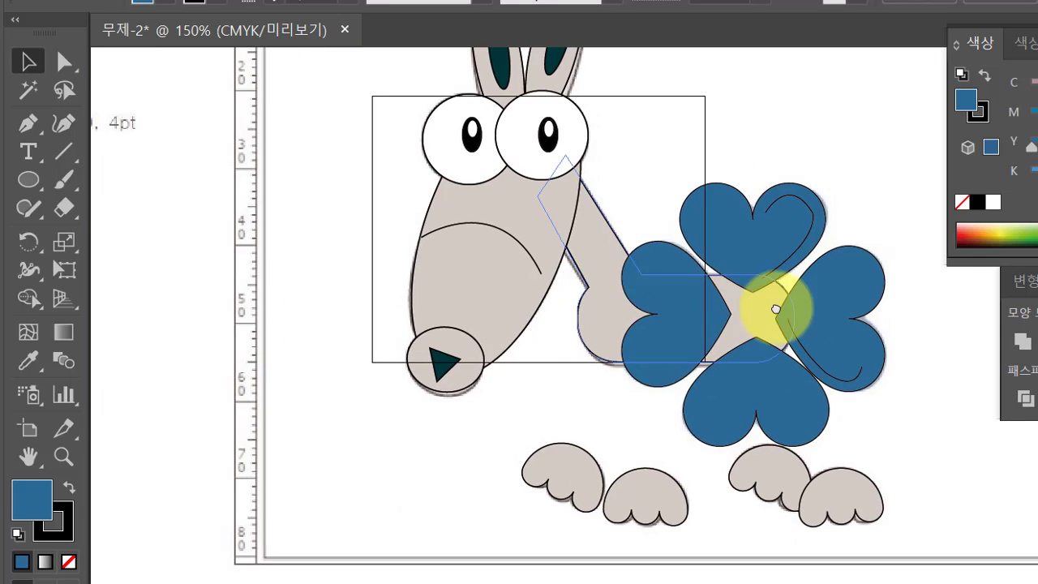
scroll(776, 309, left, 5)
scroll(776, 309, up, 1)
scroll(816, 378, right, 3)
scroll(292, 257, left, 3)
scroll(292, 257, up, 1)
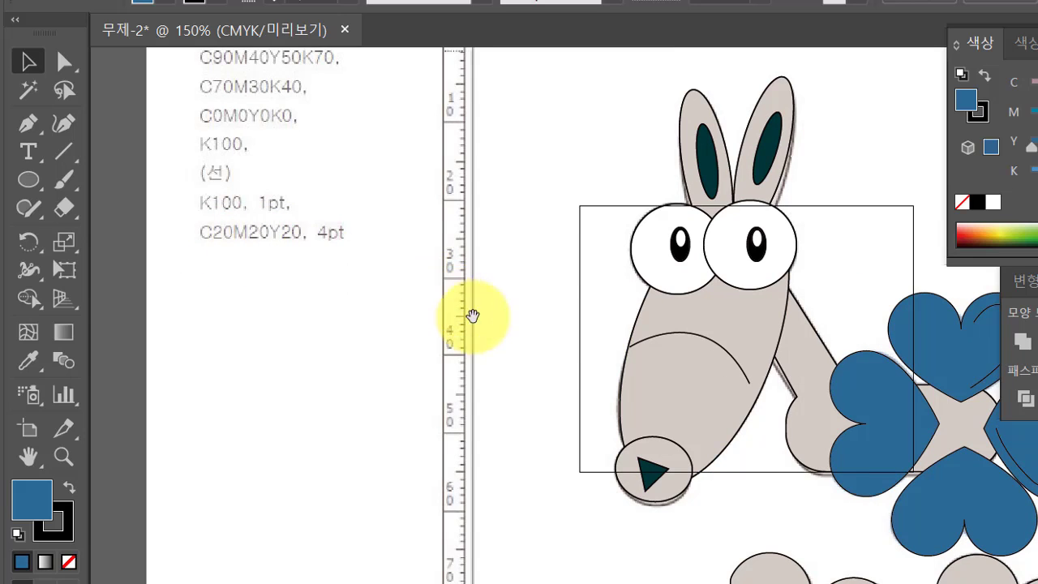
scroll(532, 331, right, 1)
scroll(544, 325, right, 4)
scroll(552, 316, down, 1)
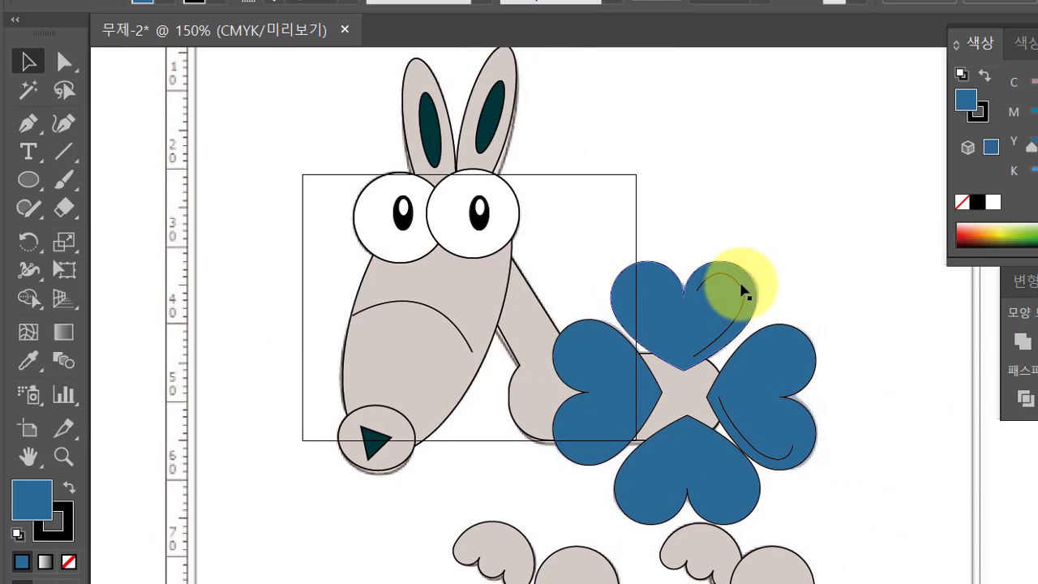
click(741, 292)
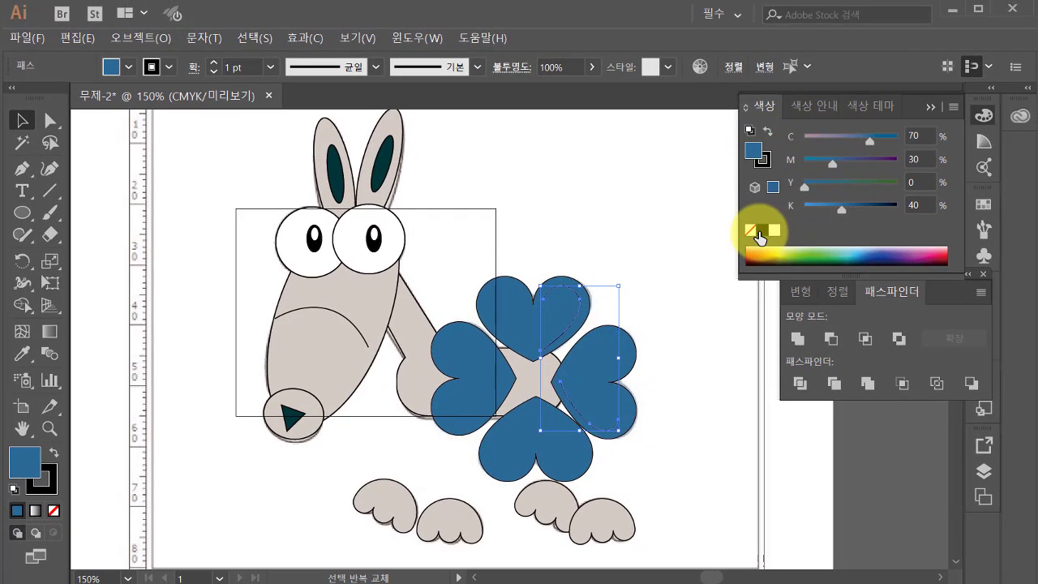
click(751, 231)
Give the curves a light grey C20 M20 Y20 K0 stroke
click(763, 159)
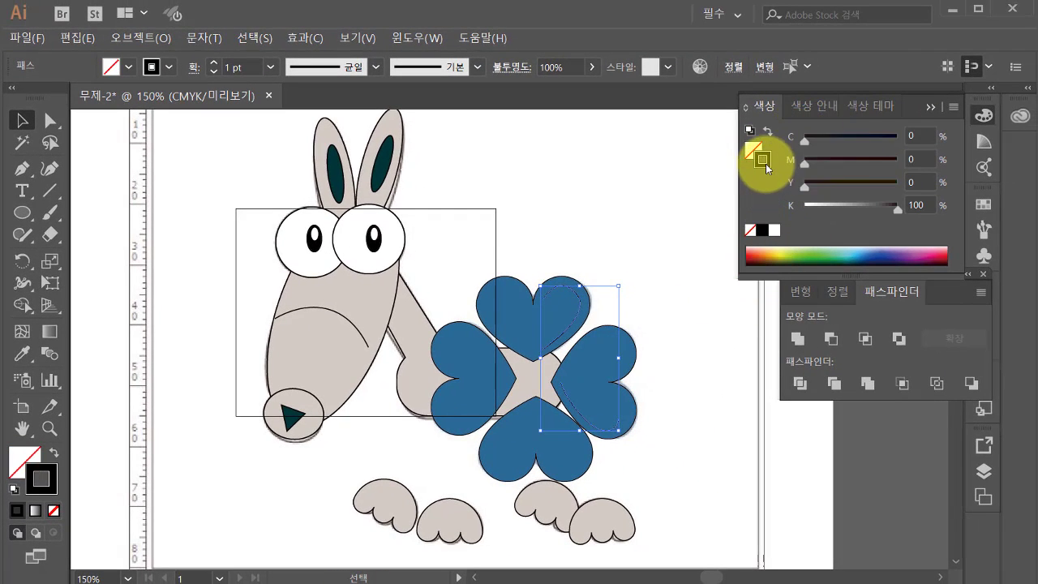
click(916, 133)
text(20)
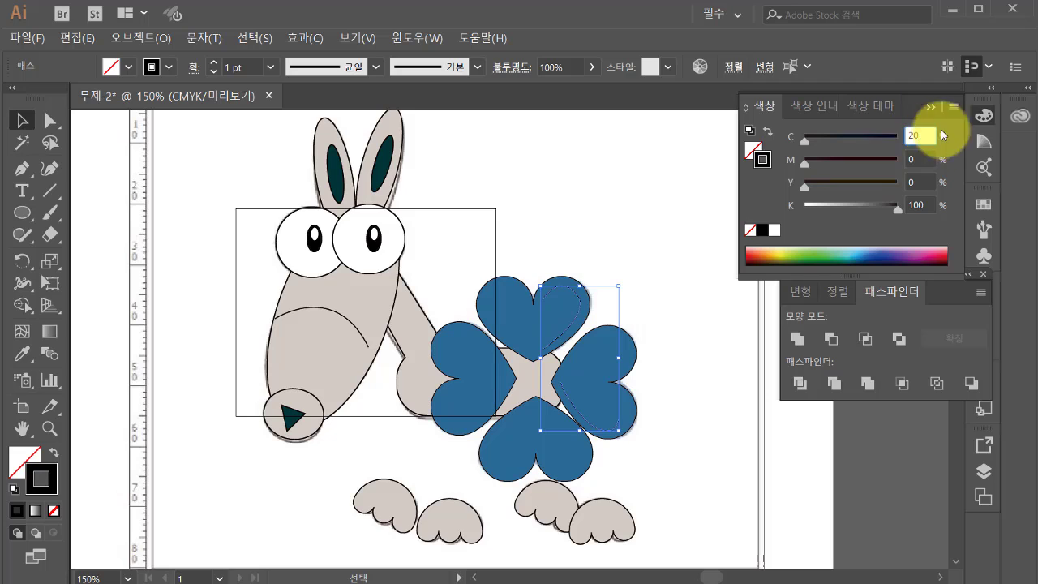
click(925, 156)
text(30)
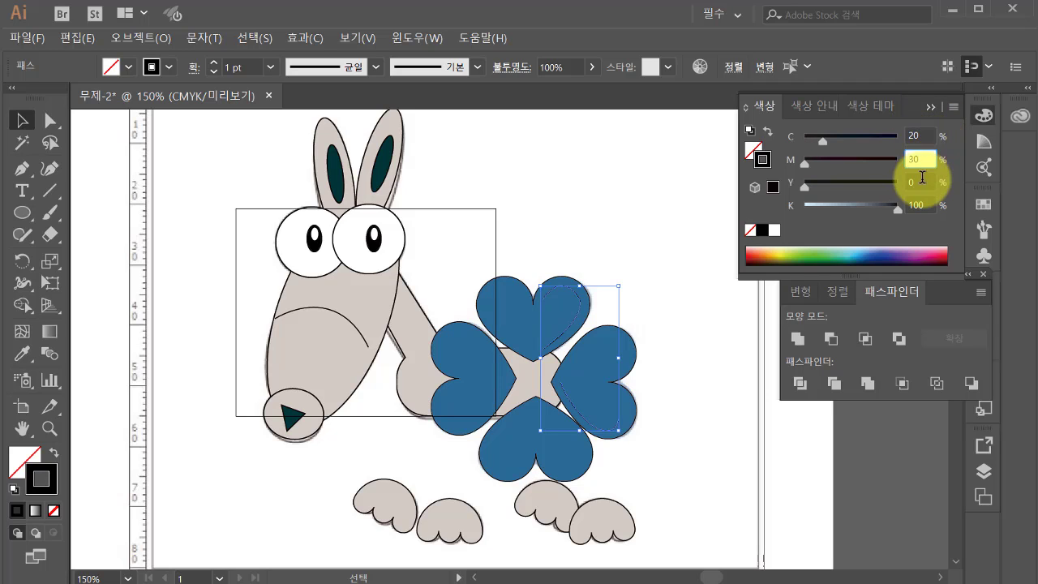
drag(930, 159, 904, 163)
text(20)
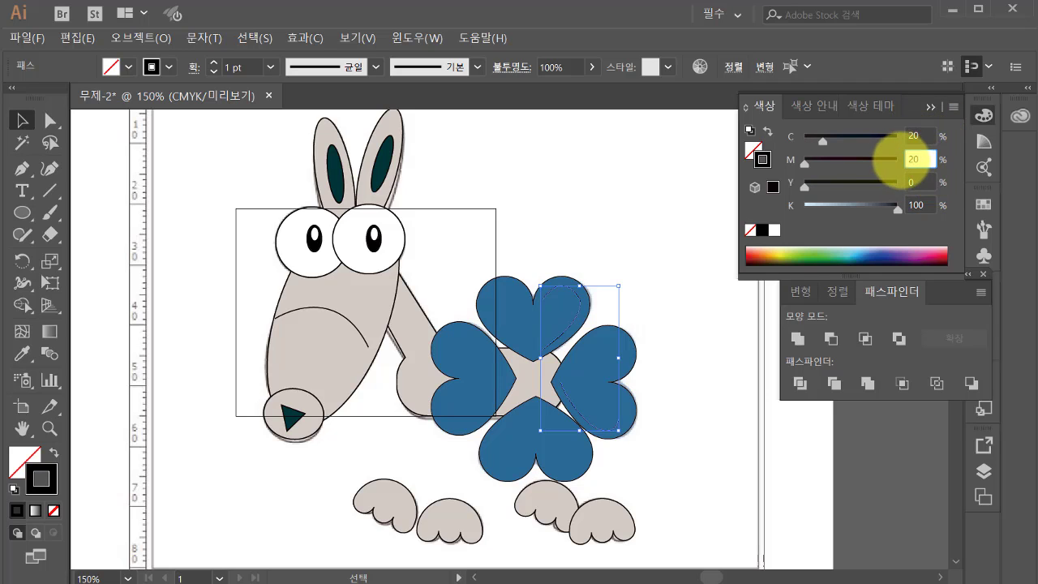
key(Tab)
text(20)
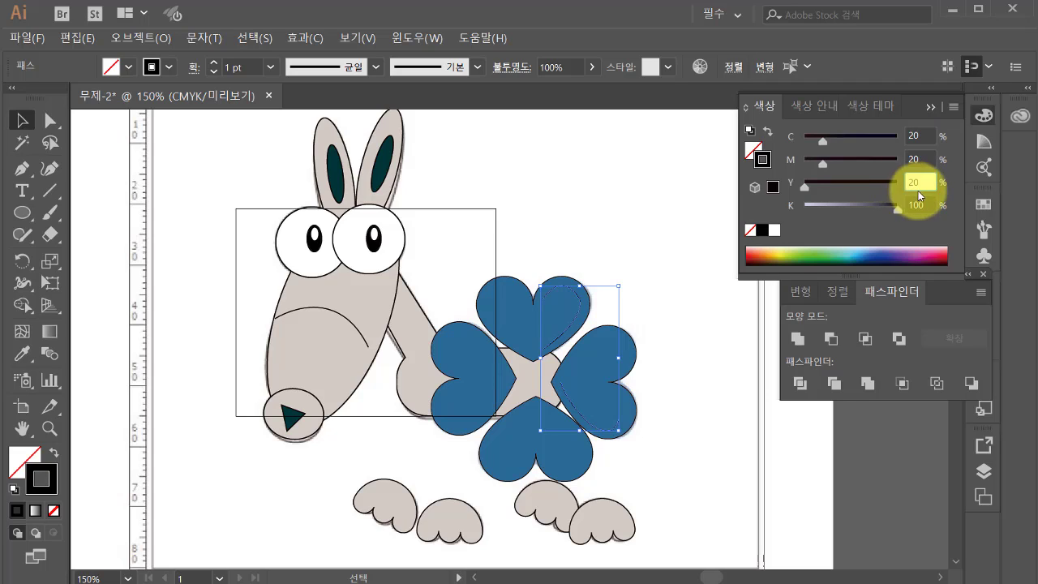
key(Tab)
text(0)
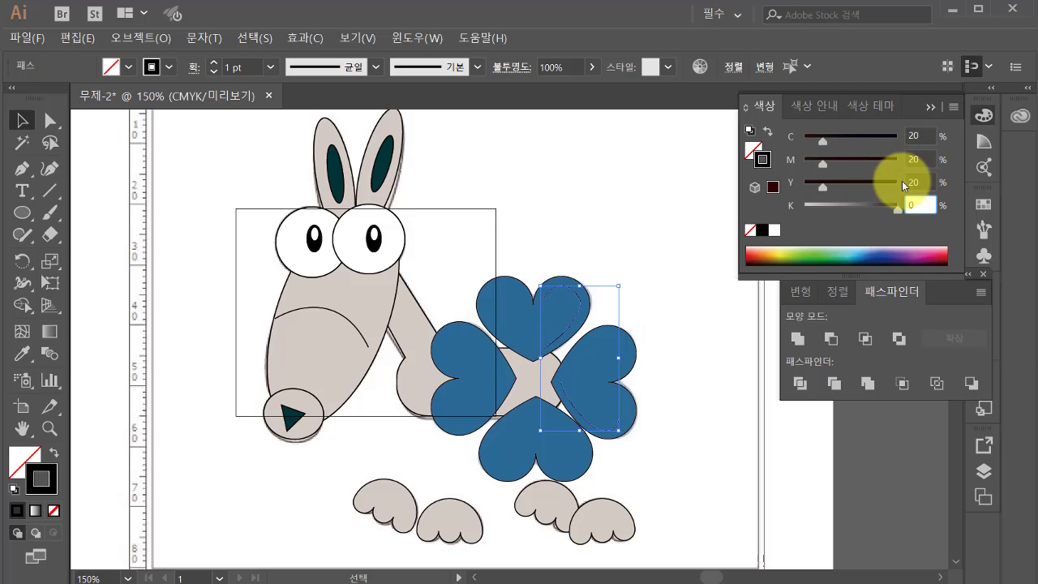
key(Return)
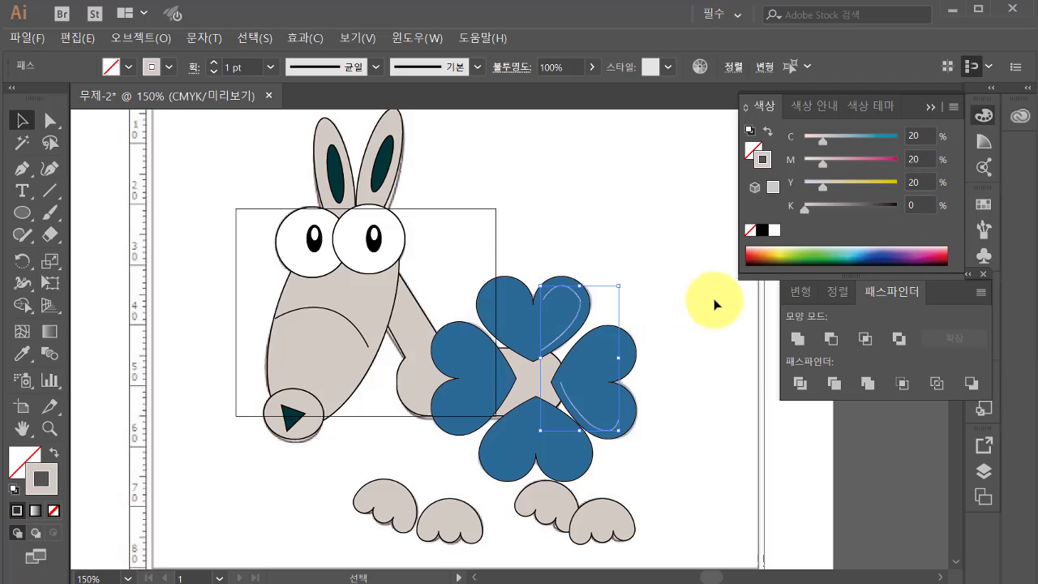
click(932, 111)
Close the floating Transform, Align and Pathfinder panel group
click(966, 271)
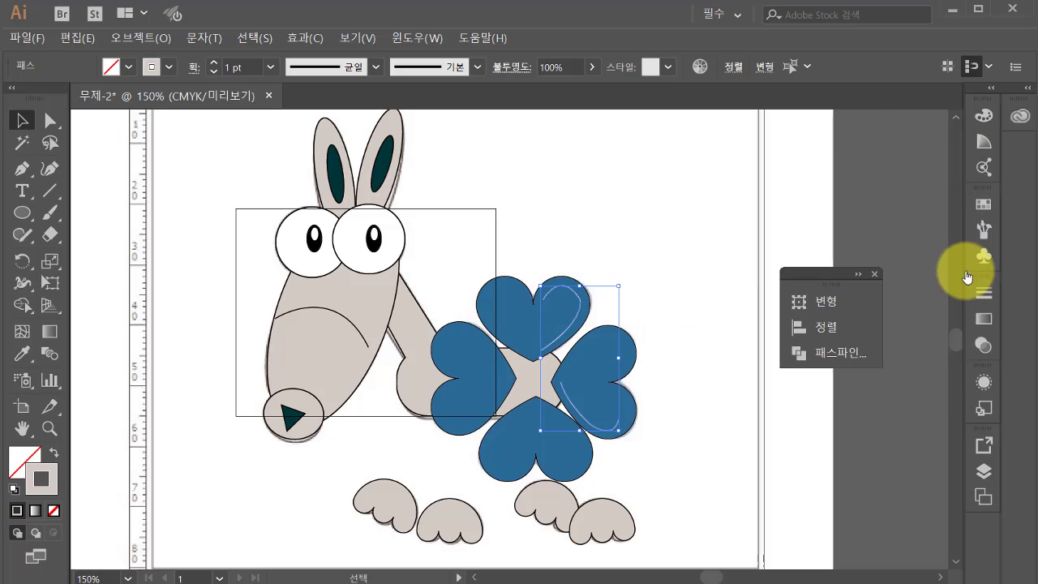
click(993, 90)
drag(839, 279, 730, 166)
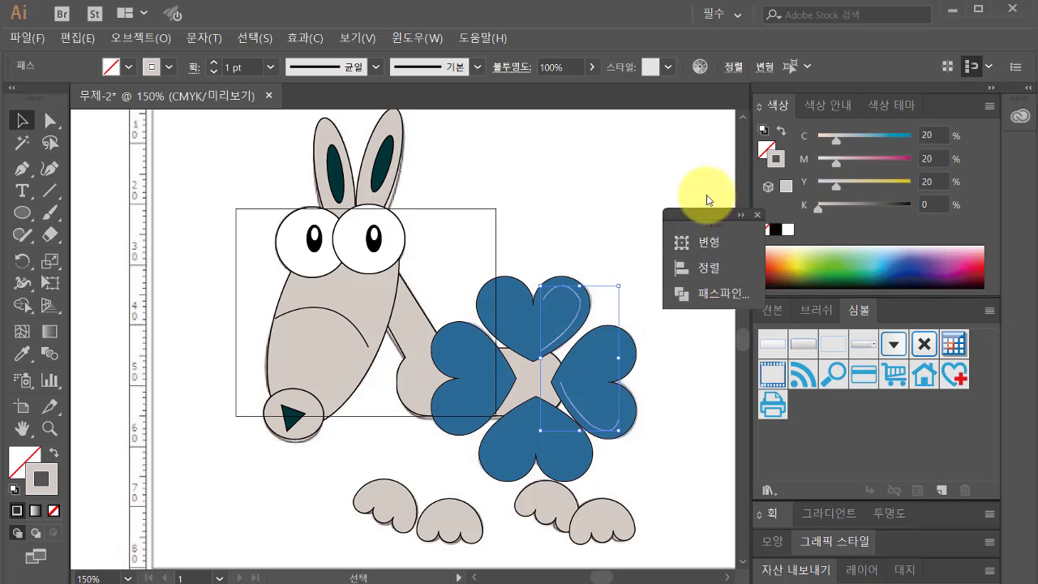
click(731, 162)
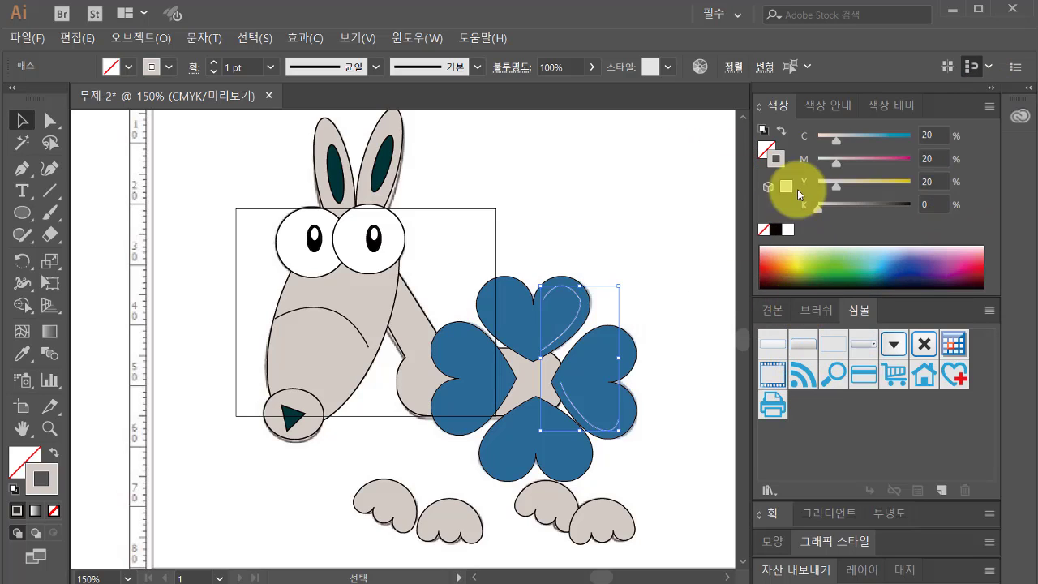
Collapse the docked panels and bring up the Stroke panel showing 1 pt weight
click(771, 516)
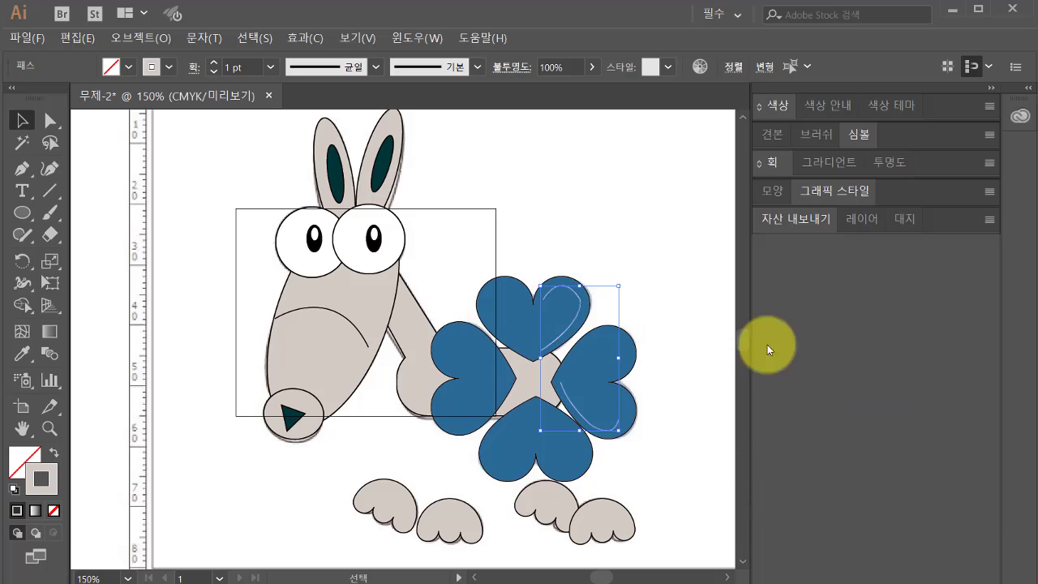
click(773, 164)
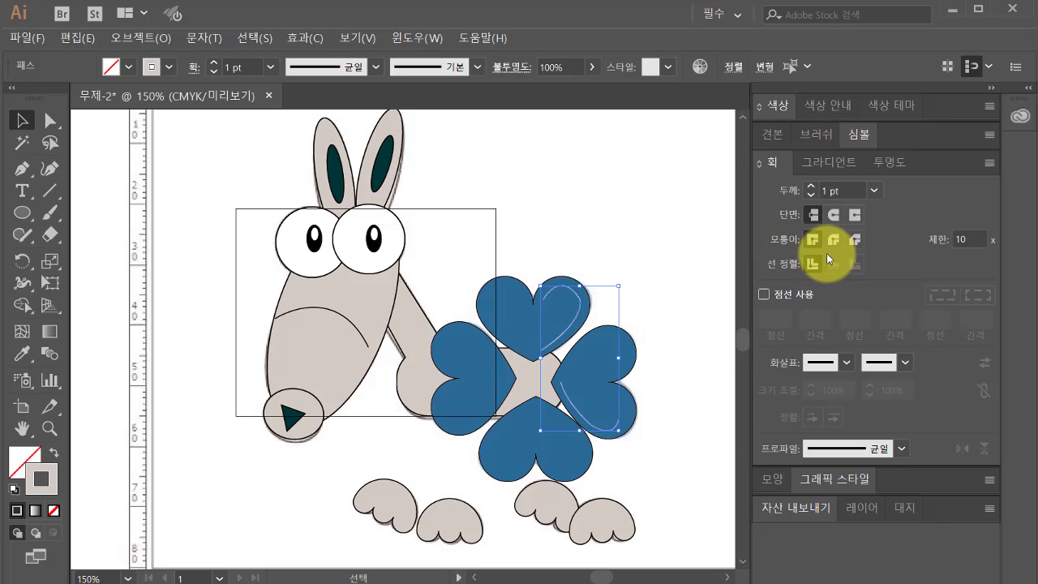
click(403, 36)
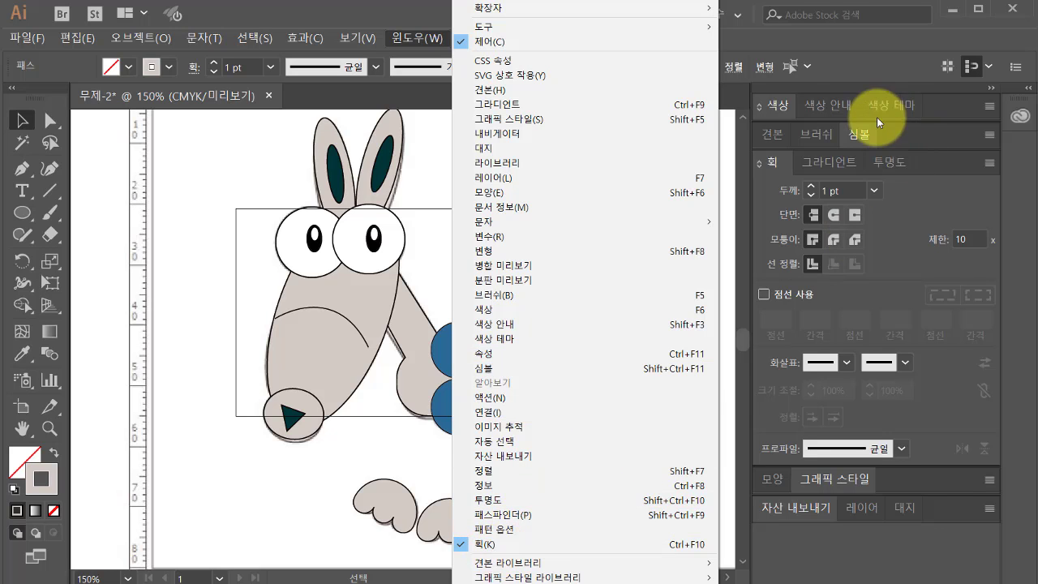
click(779, 175)
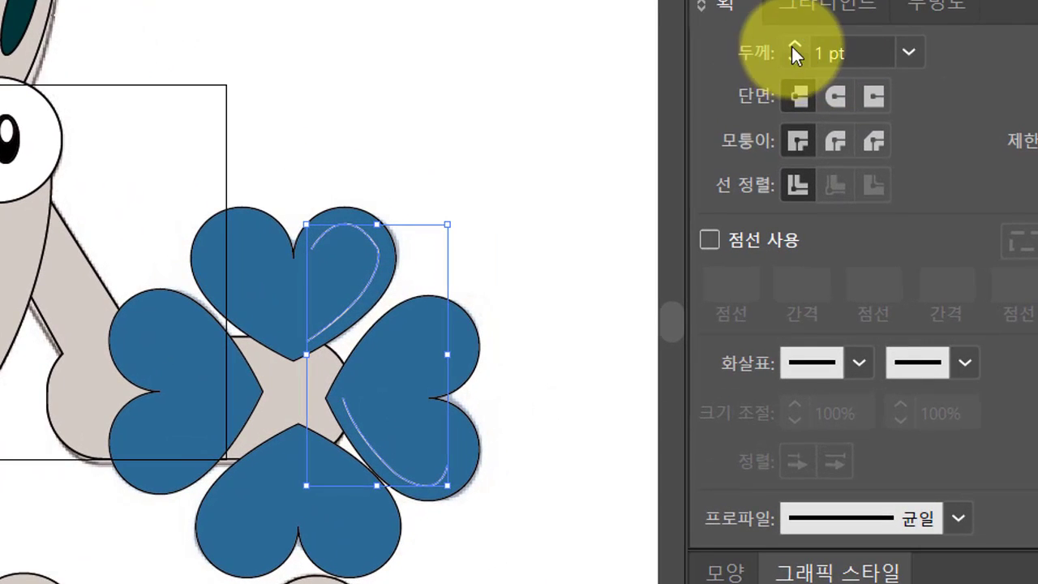
Set the highlight curves' stroke to 4 pt with Round Cap, then deselect
click(812, 185)
click(811, 186)
click(811, 186)
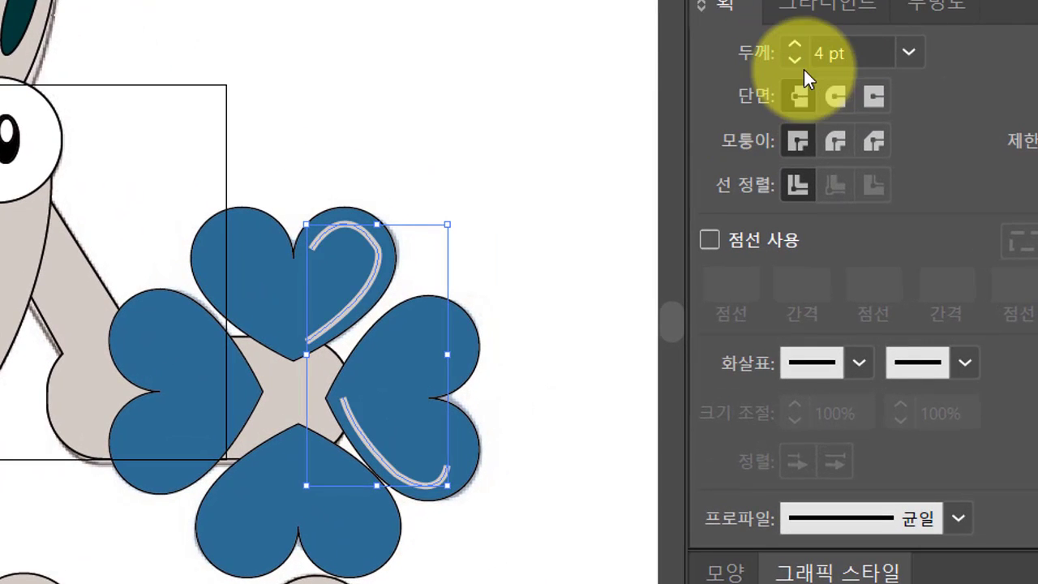
click(839, 102)
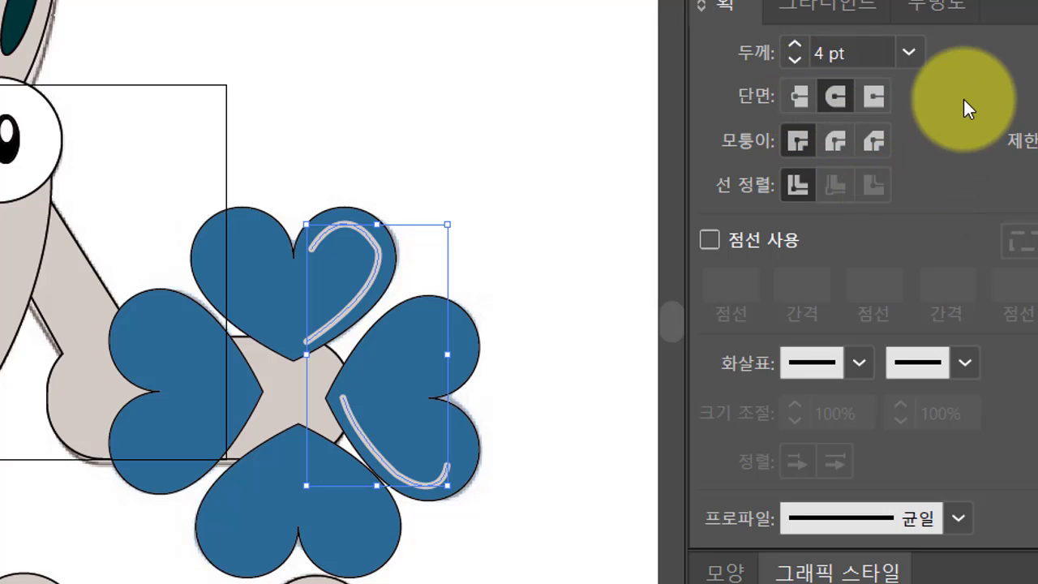
key(ctrl+equal)
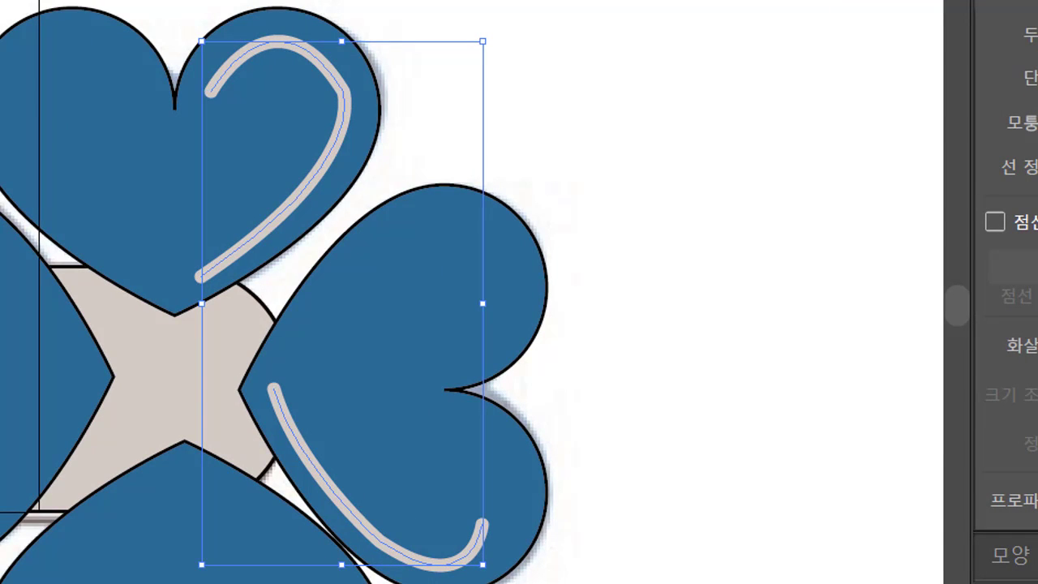
click(761, 120)
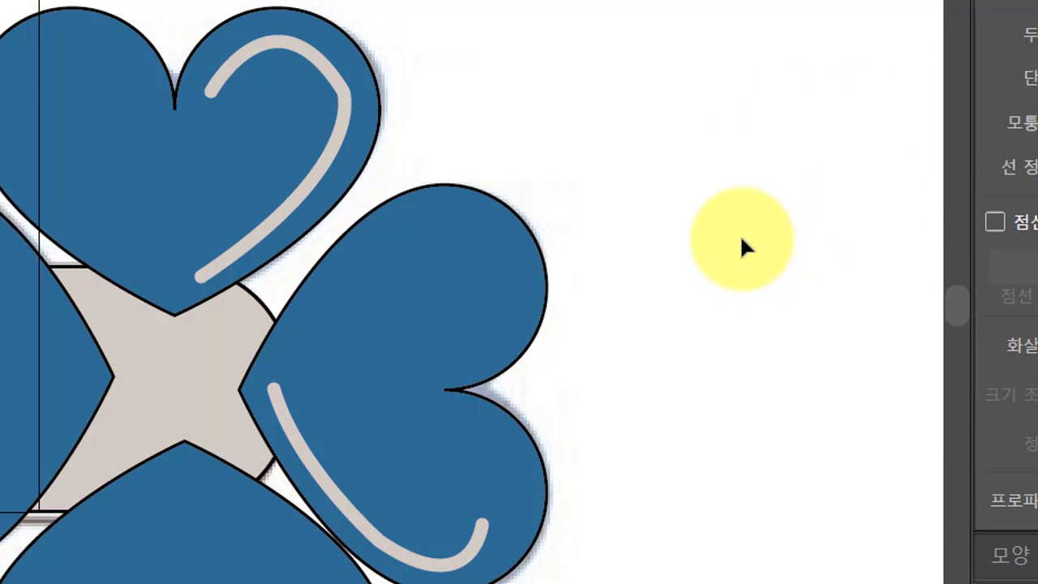
key(ctrl+minus)
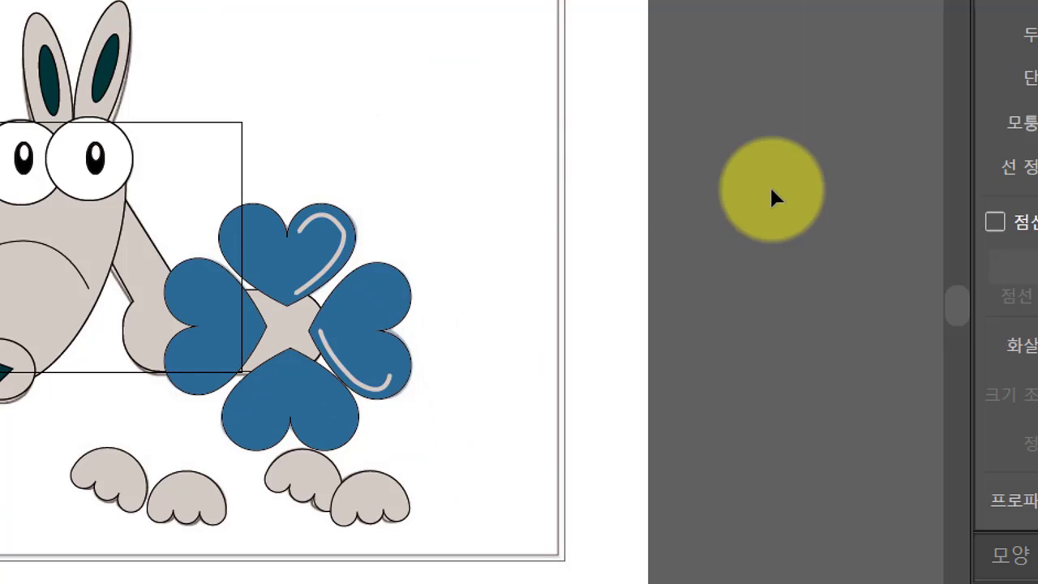
scroll(730, 308, left, 5)
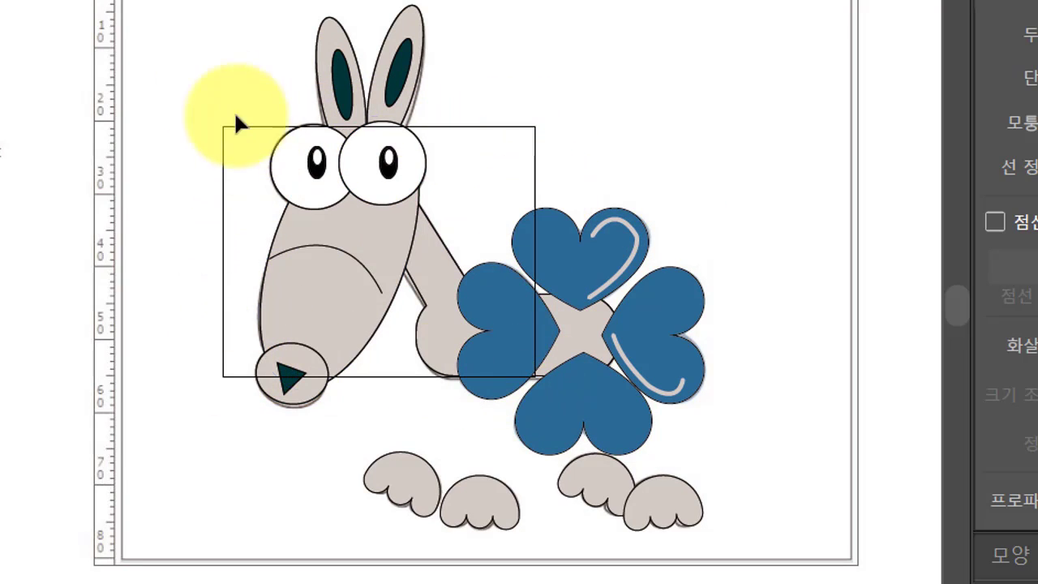
Select the clover tail and send it backward behind the arm
drag(181, 6, 738, 546)
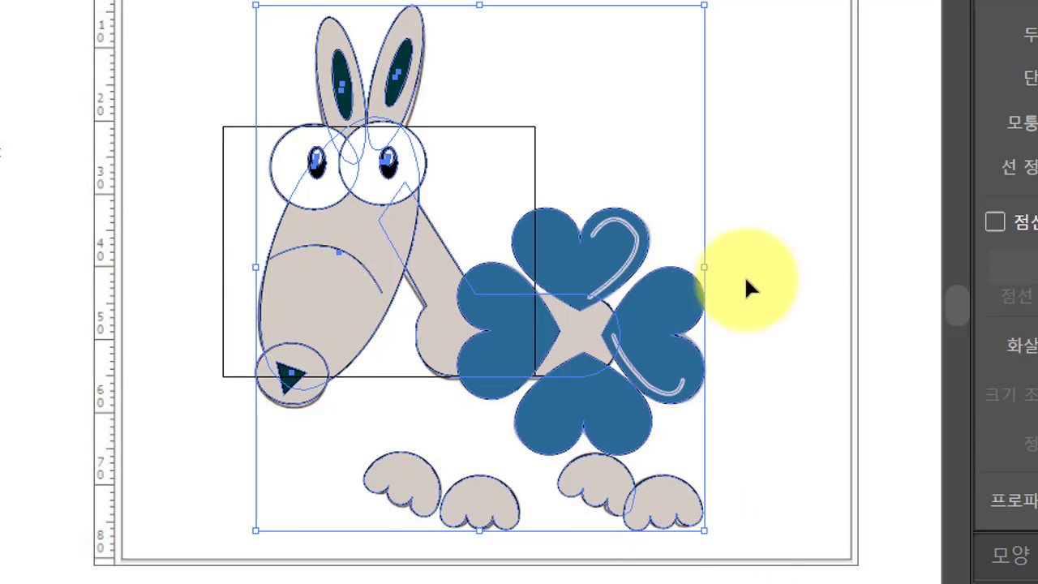
click(620, 239)
drag(610, 169, 651, 235)
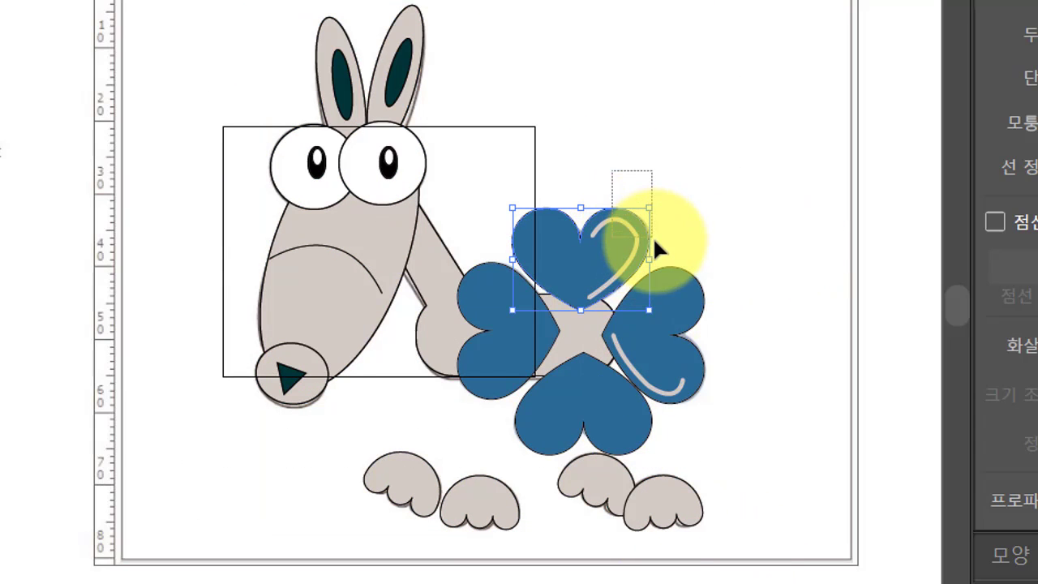
click(685, 296)
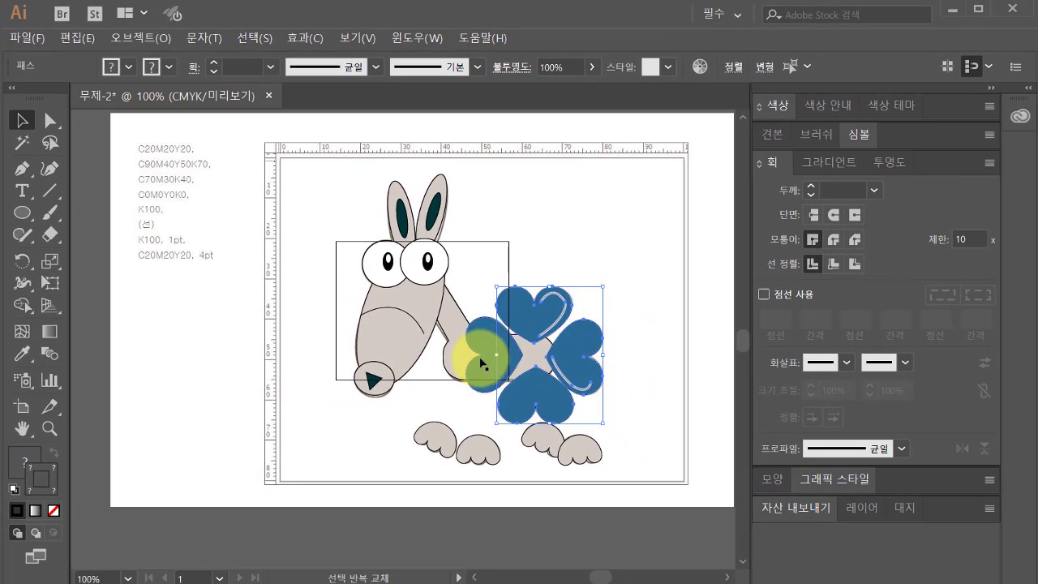
shift+click(483, 363)
right_click(484, 362)
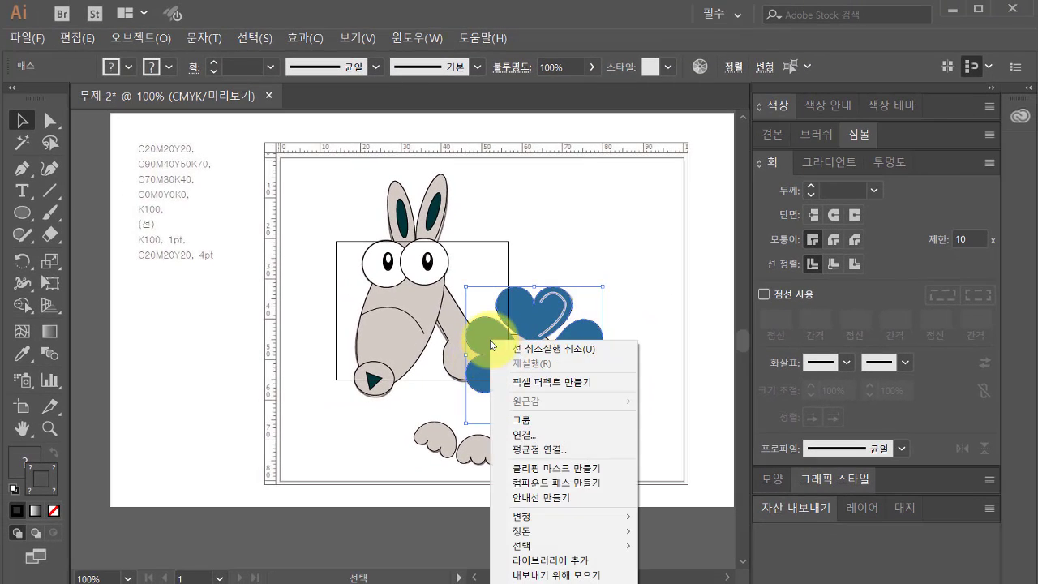
click(664, 560)
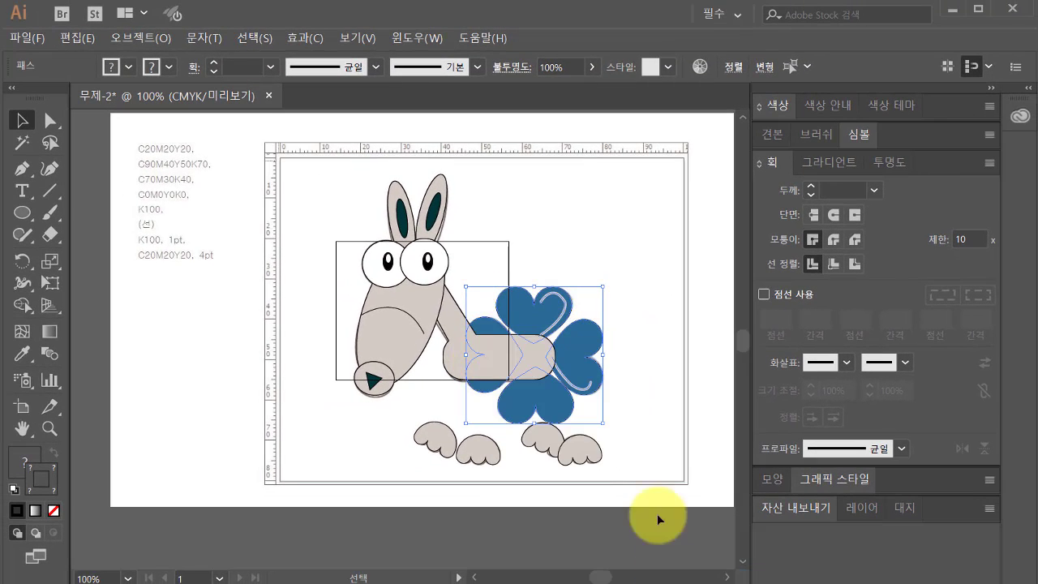
Group every part of the character into one object
mouse_move(646, 496)
mouse_down()
mouse_move(373, 375)
mouse_move(348, 169)
mouse_up()
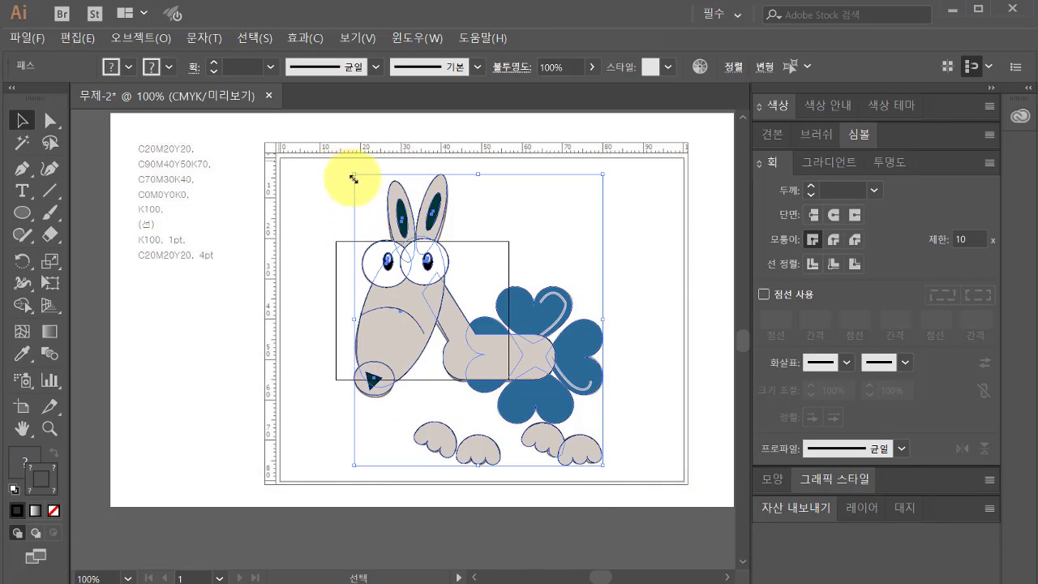
right_click(432, 238)
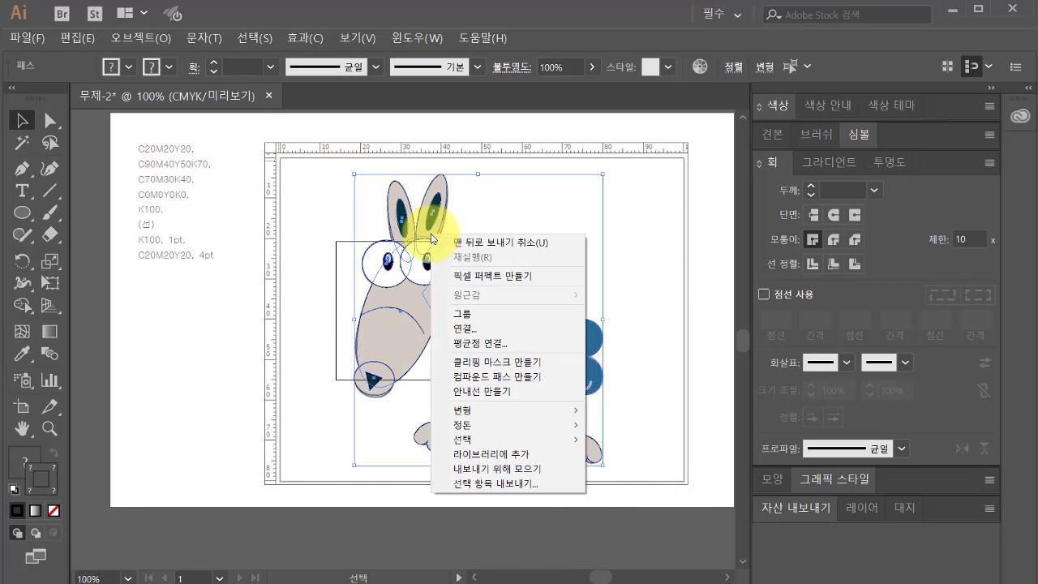
click(528, 315)
click(641, 357)
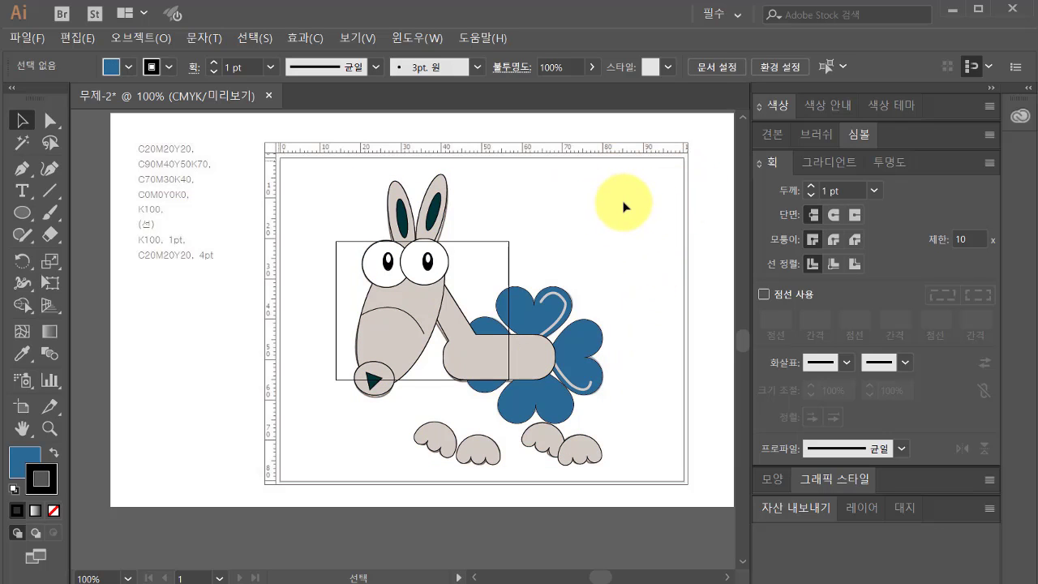
Hide the template with its colour notes and shrink the grouped character
click(357, 37)
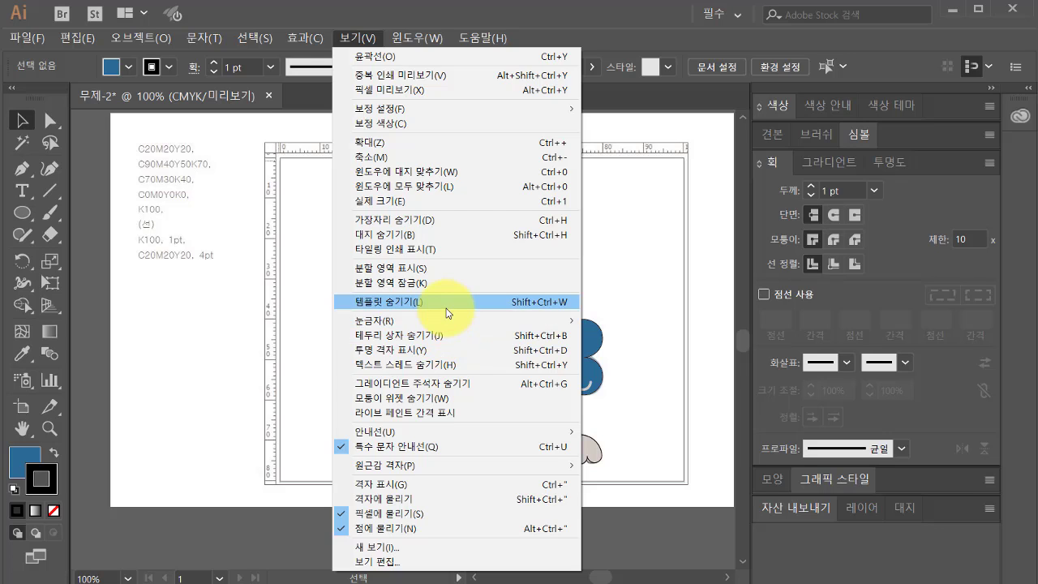
click(446, 309)
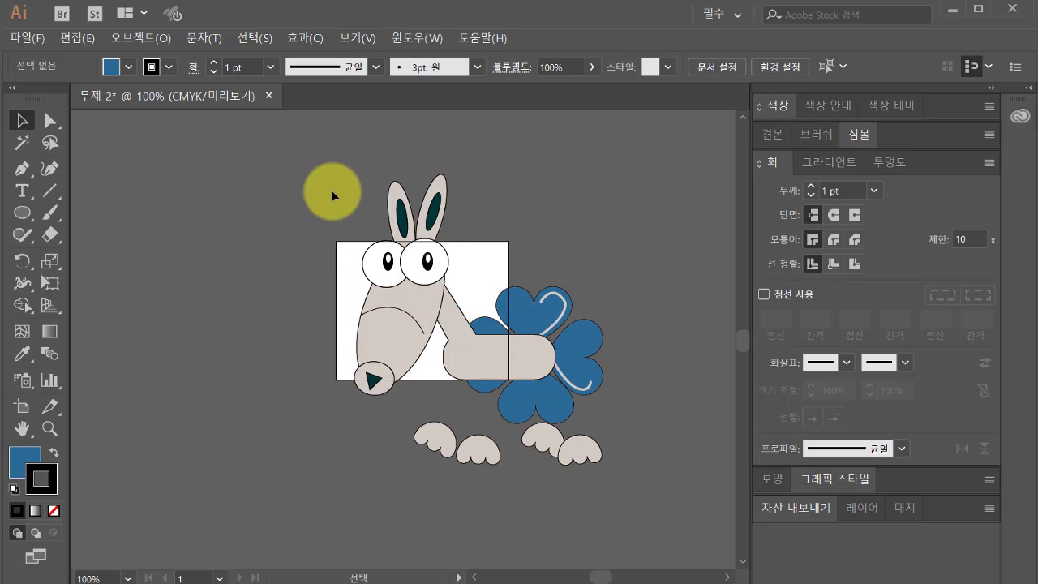
drag(336, 186, 621, 493)
key(ctrl+r)
key(v)
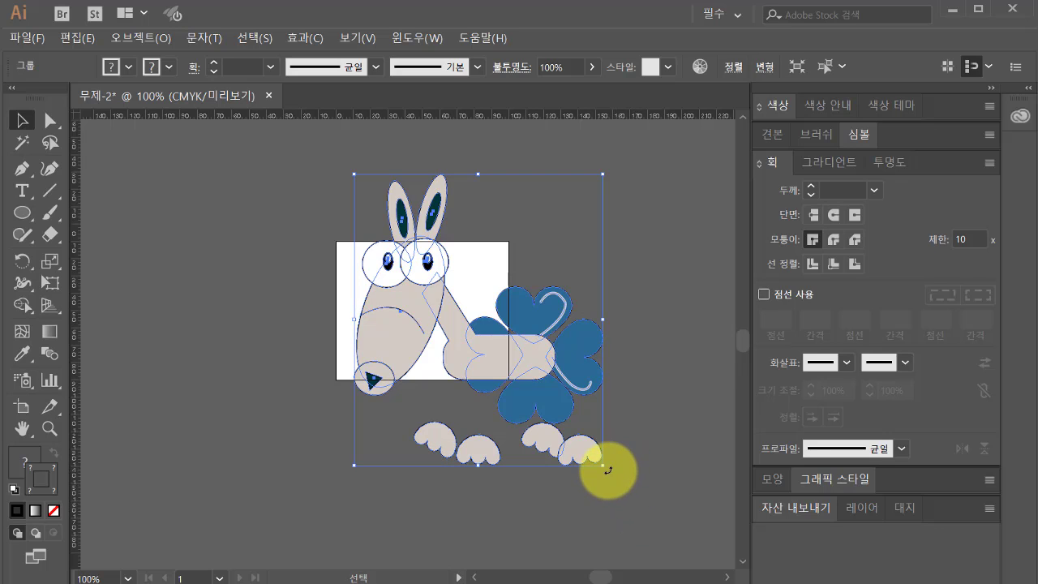
mouse_move(603, 465)
mouse_down()
mouse_move(402, 239)
mouse_move(427, 319)
mouse_up()
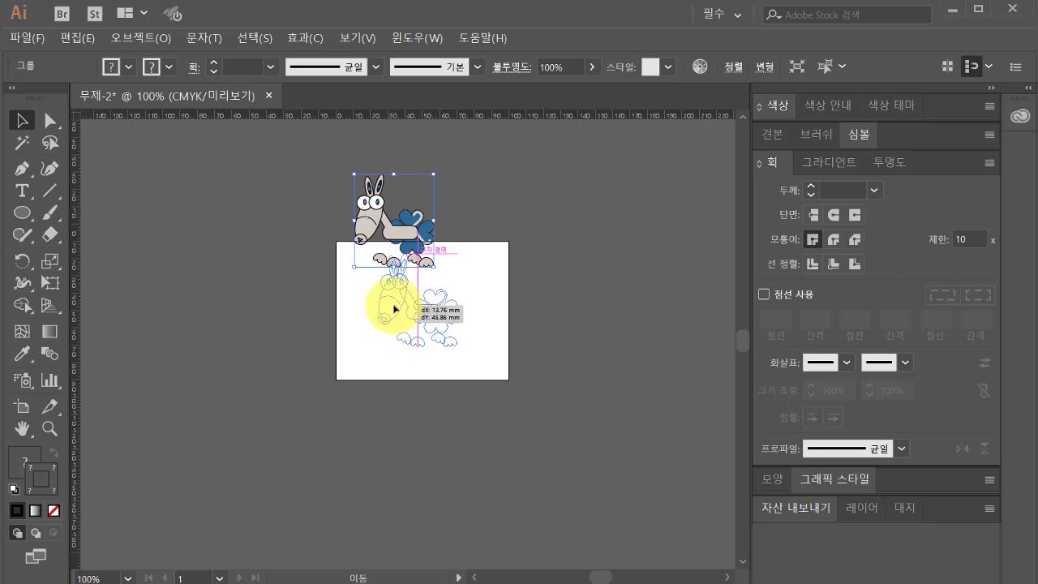
click(650, 375)
Enlarge and position the character group so it fills the artboard
key(ctrl+minus)
key(ctrl+minus)
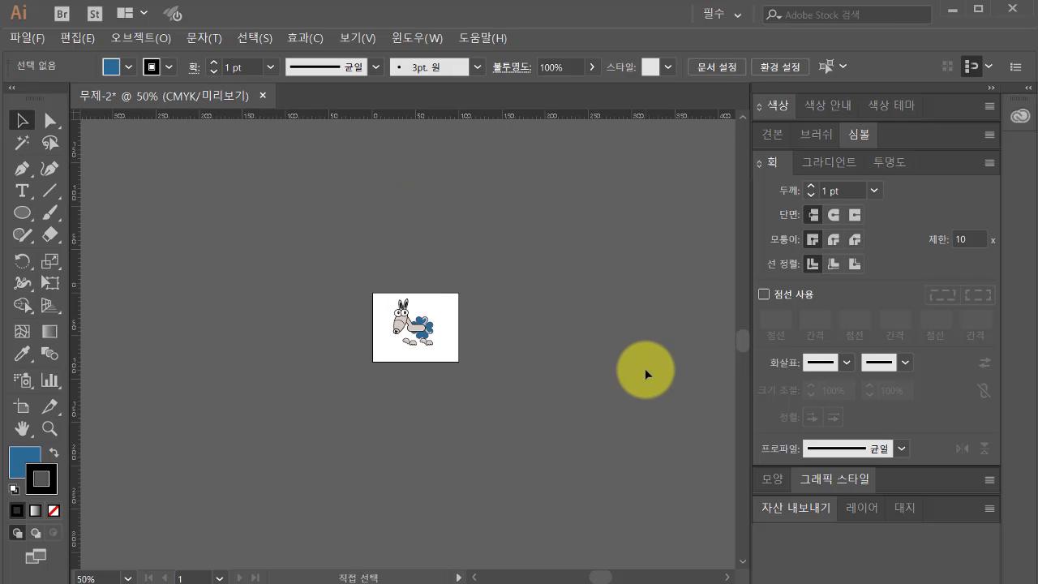
key(ctrl+plus)
key(ctrl+plus)
key(ctrl+plus)
key(ctrl+plus)
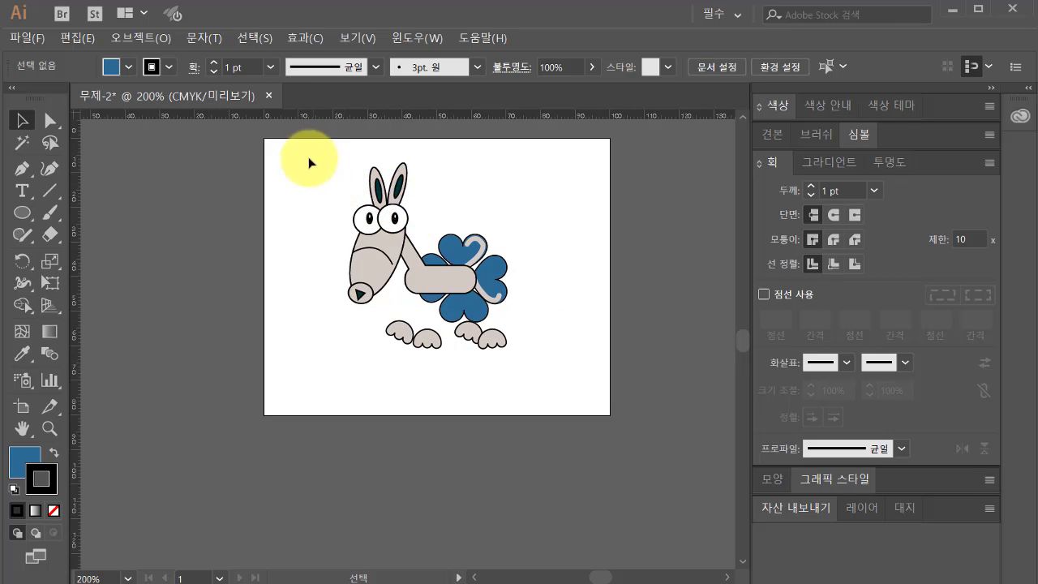
mouse_move(312, 160)
mouse_down()
mouse_move(531, 350)
mouse_move(512, 346)
mouse_move(545, 393)
mouse_up()
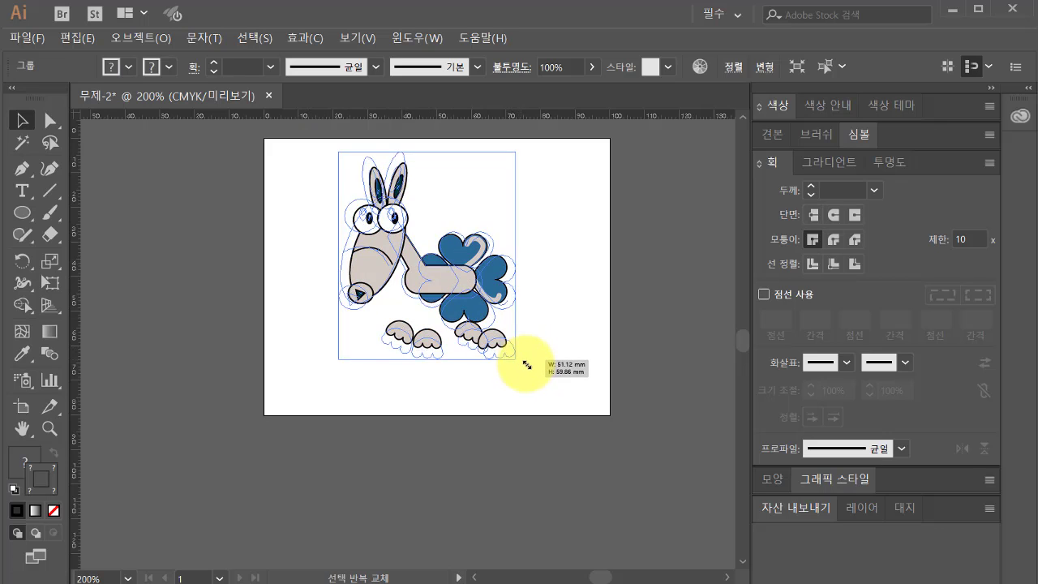
drag(358, 273, 360, 278)
drag(556, 133, 538, 150)
click(667, 475)
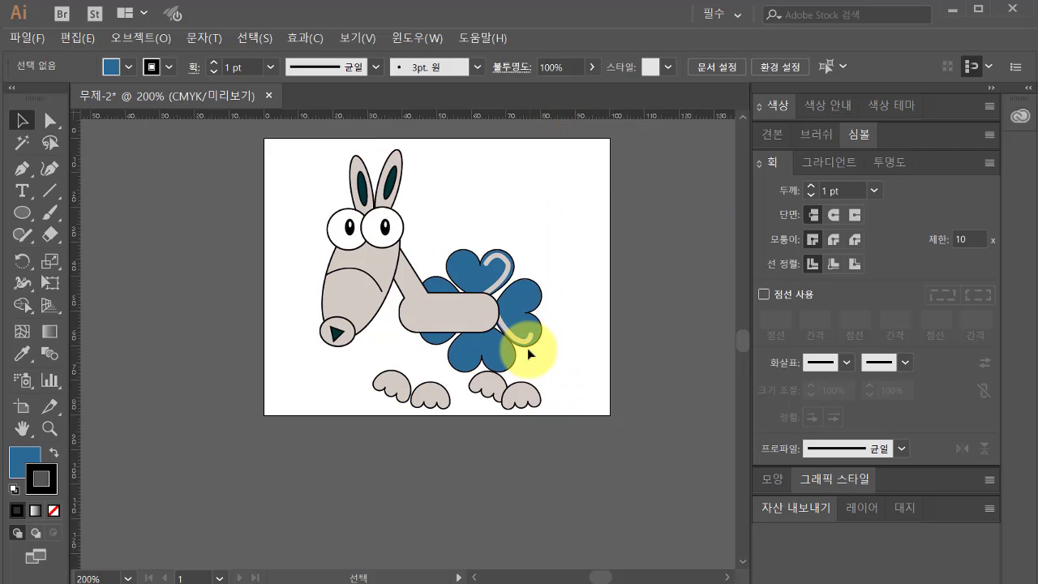
drag(529, 345, 531, 341)
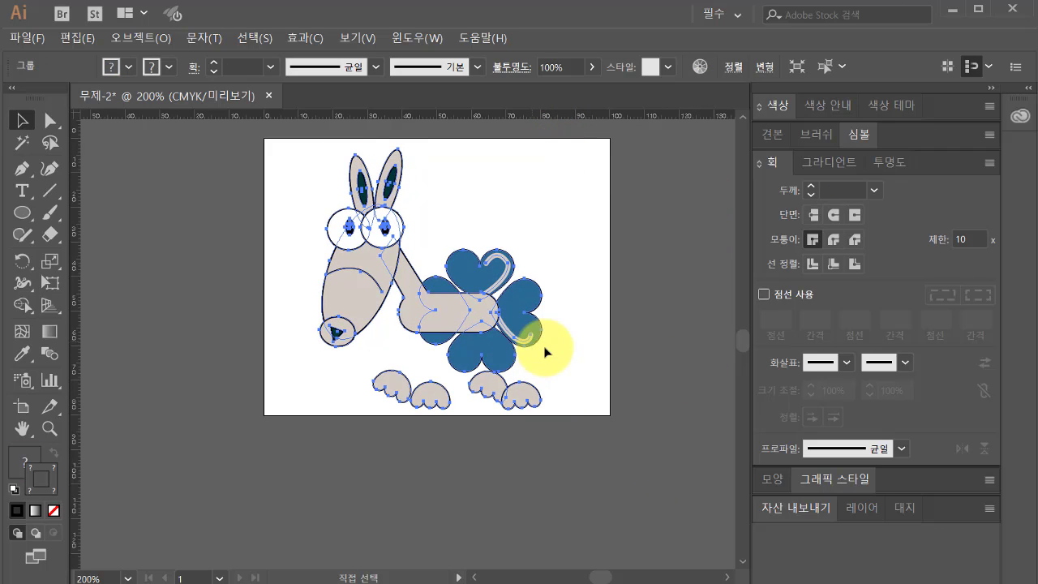
click(604, 359)
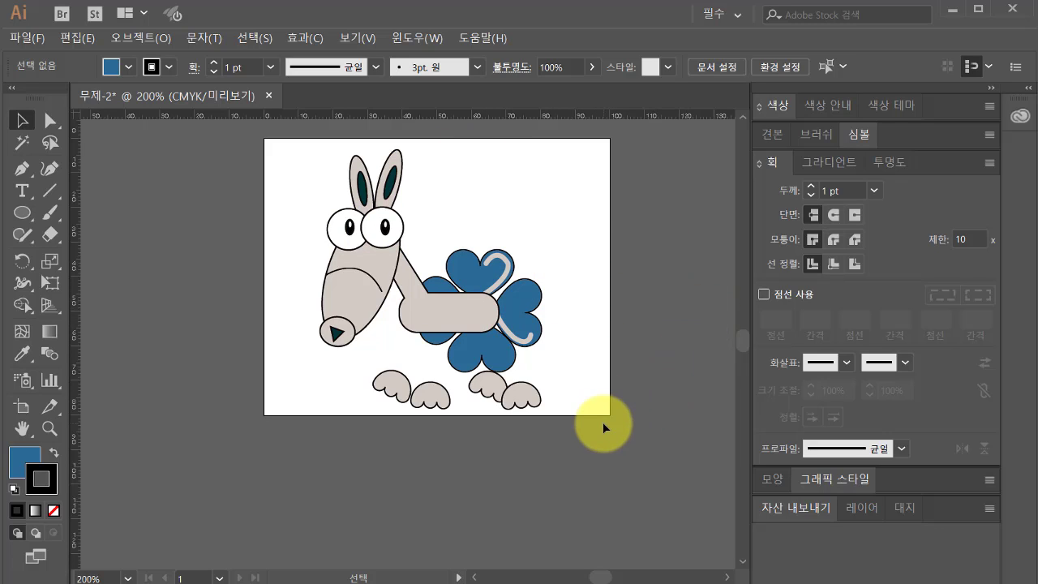
Save the drawing under the name 0320
click(27, 41)
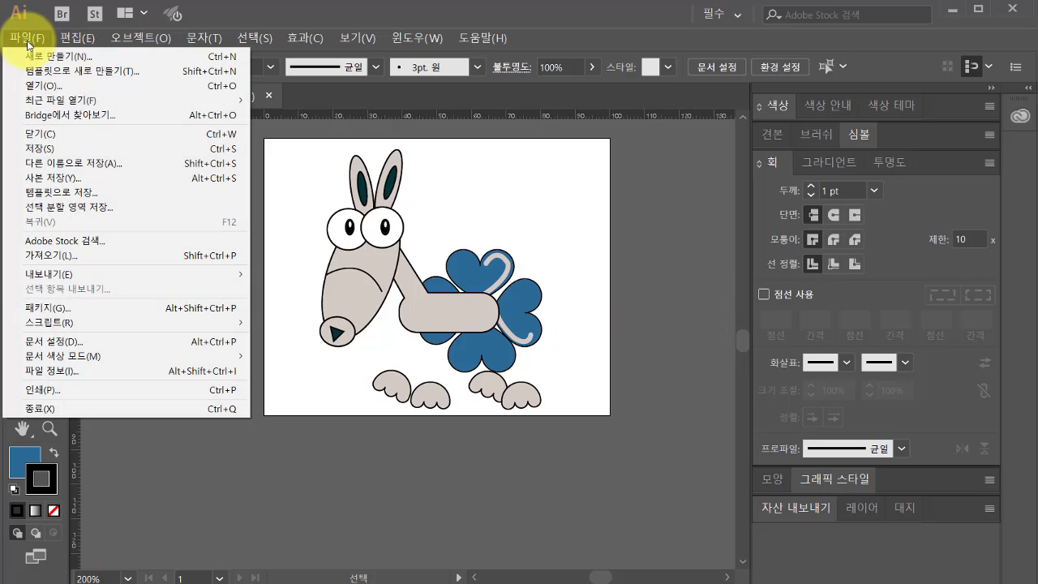
click(41, 148)
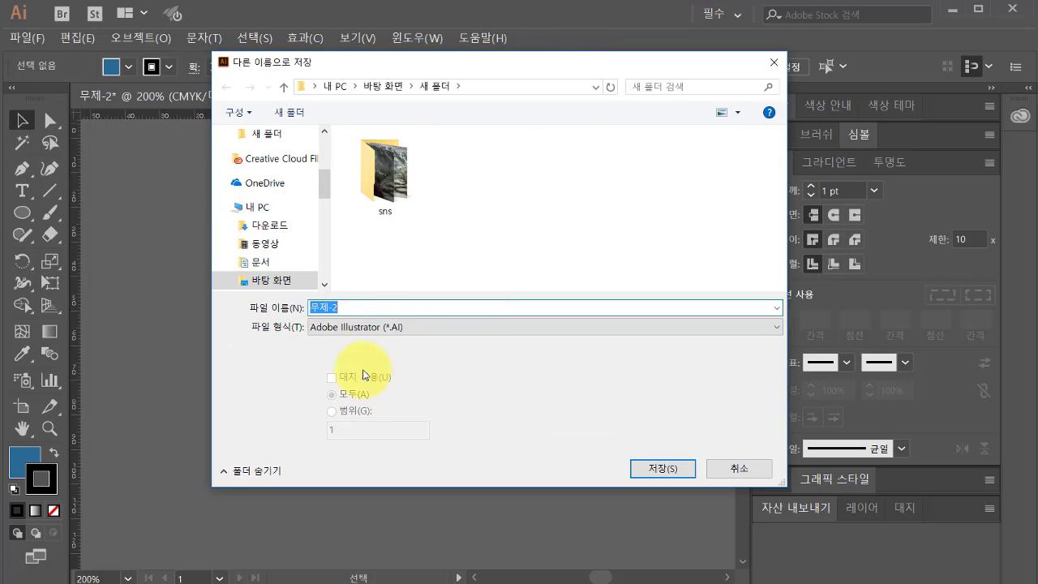
text(0320)
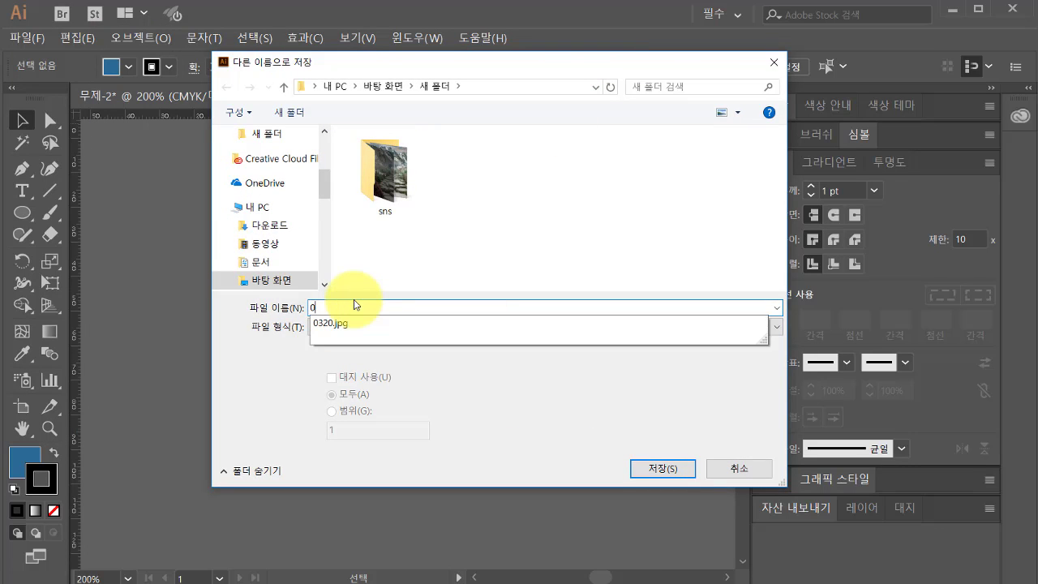
click(405, 266)
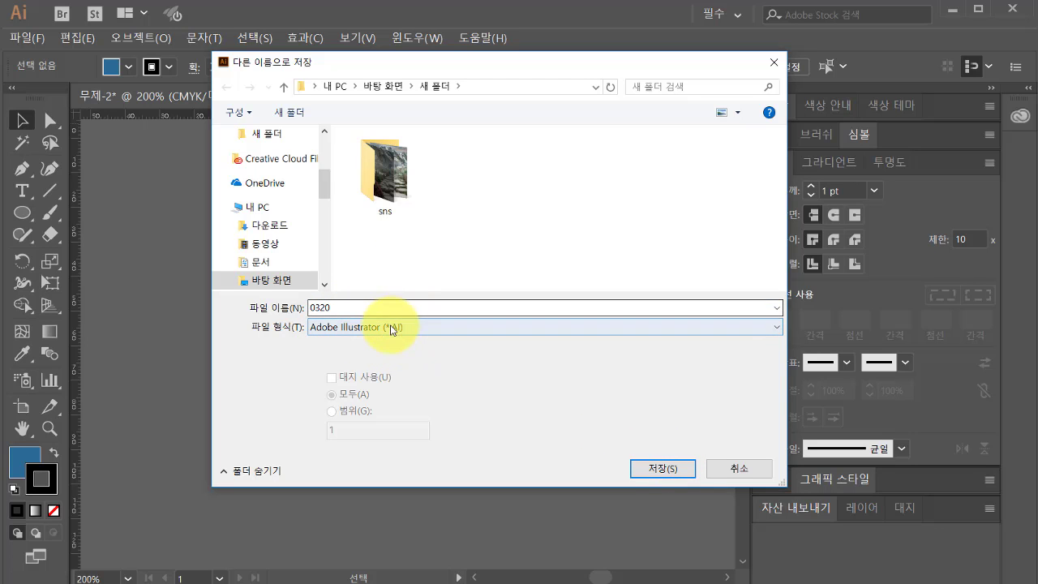
click(656, 468)
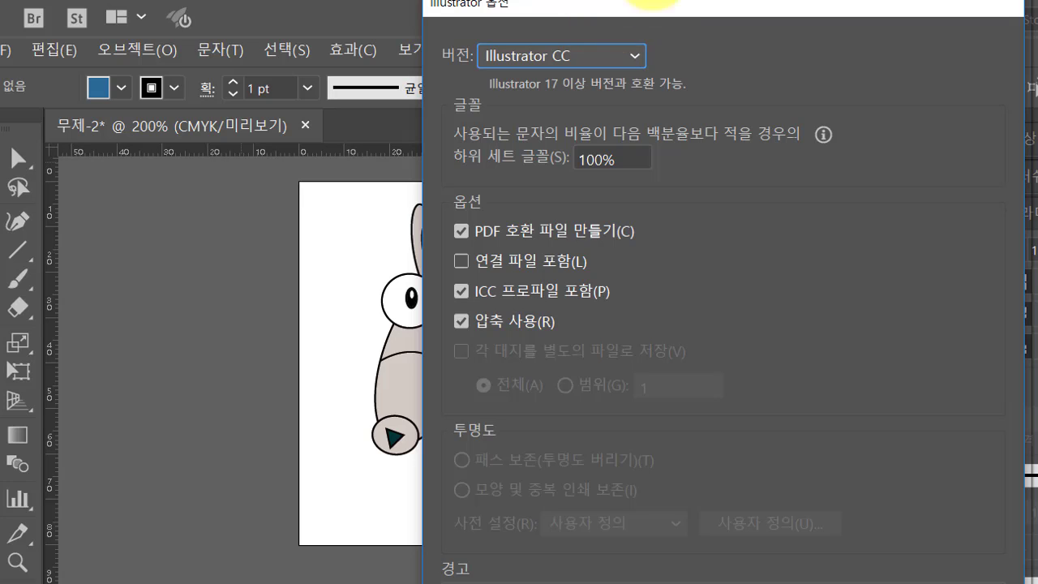
Make 0320.ai Illustrator CS5 compatible, accept the warning, and close it
click(631, 57)
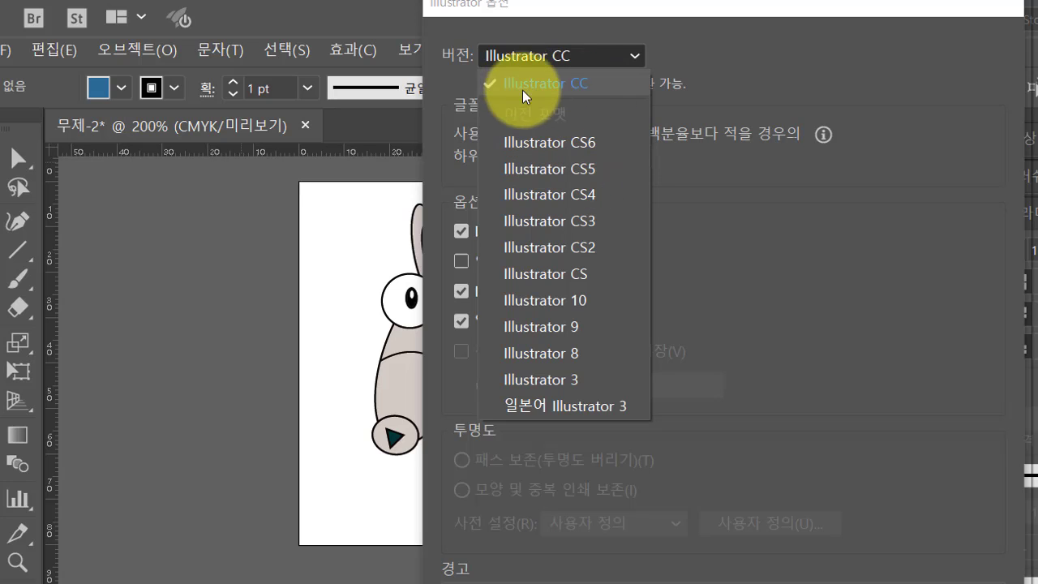
click(589, 169)
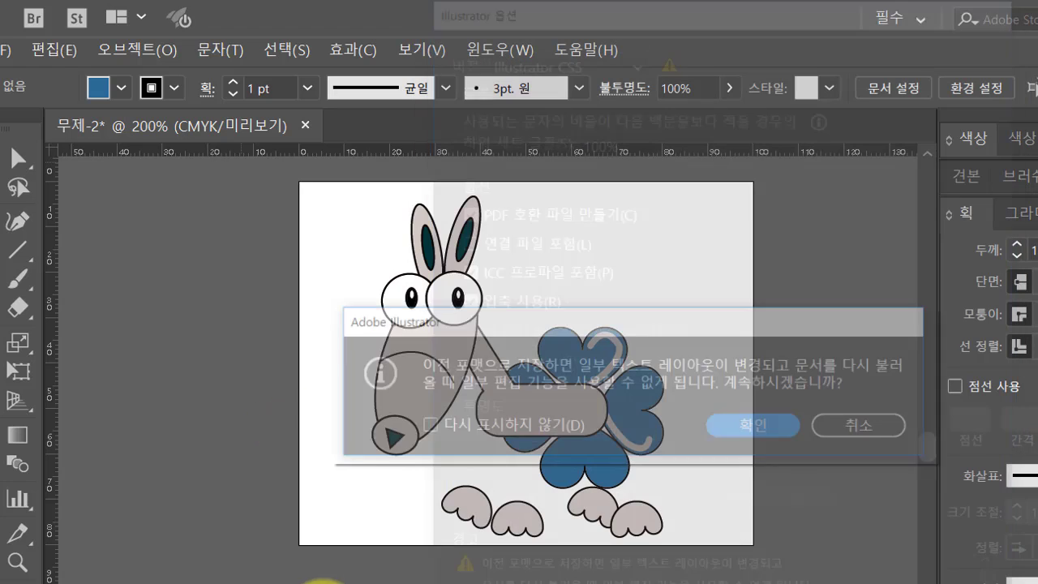
click(784, 425)
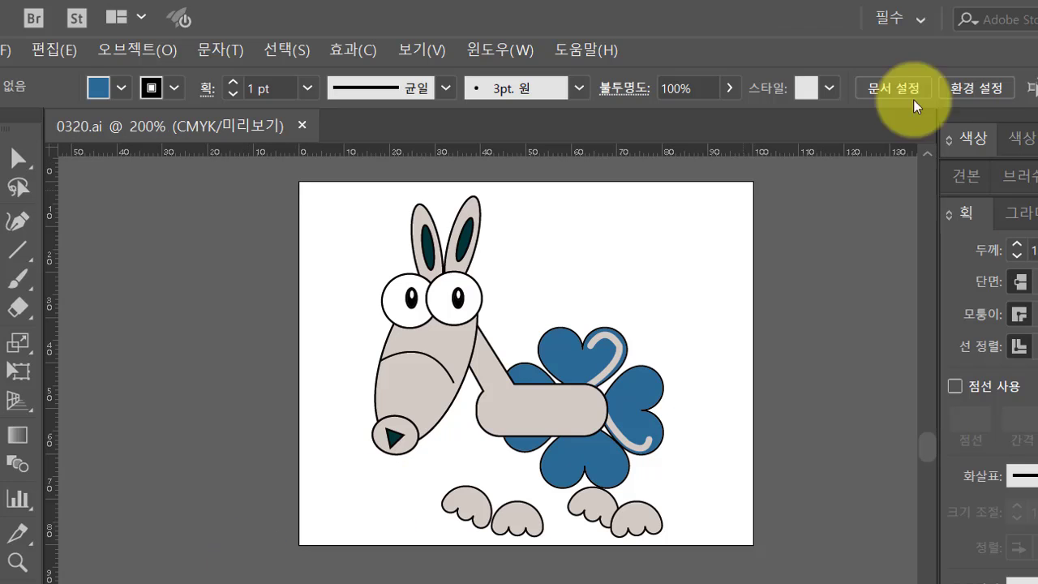
click(302, 125)
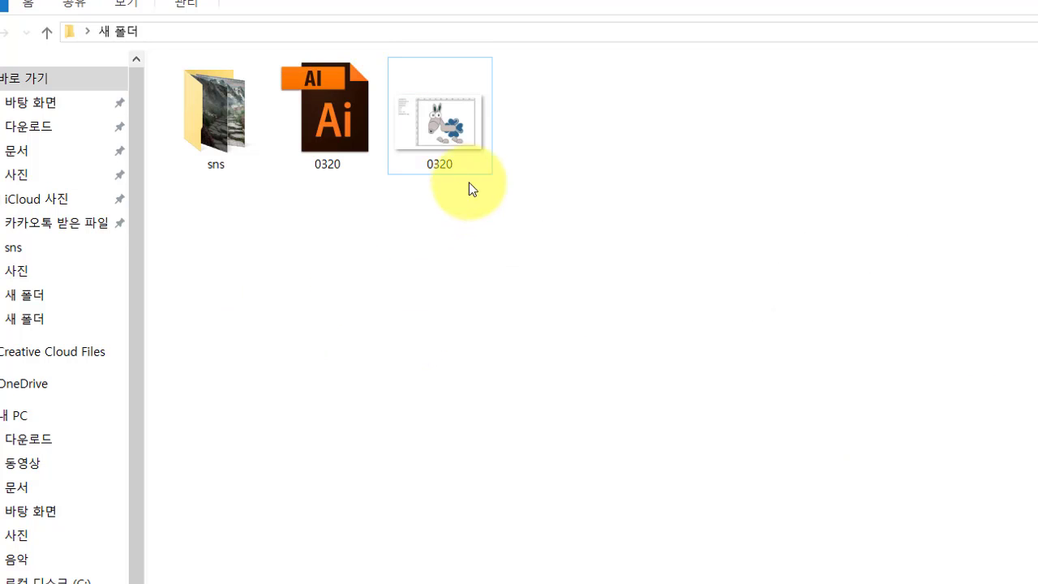
Open 0320.ai from its folder so it reopens in Illustrator
click(328, 145)
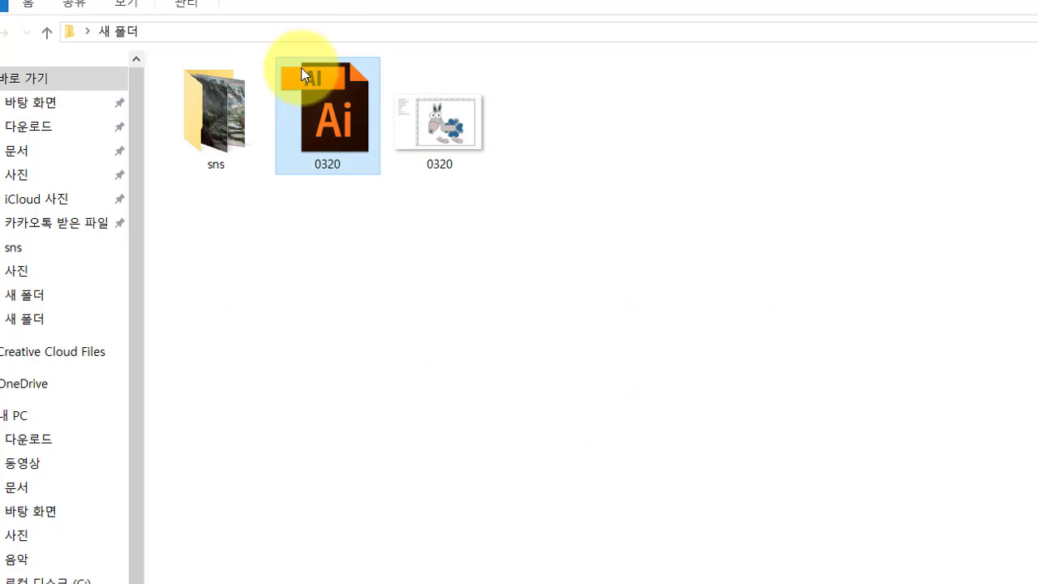
double_click(334, 114)
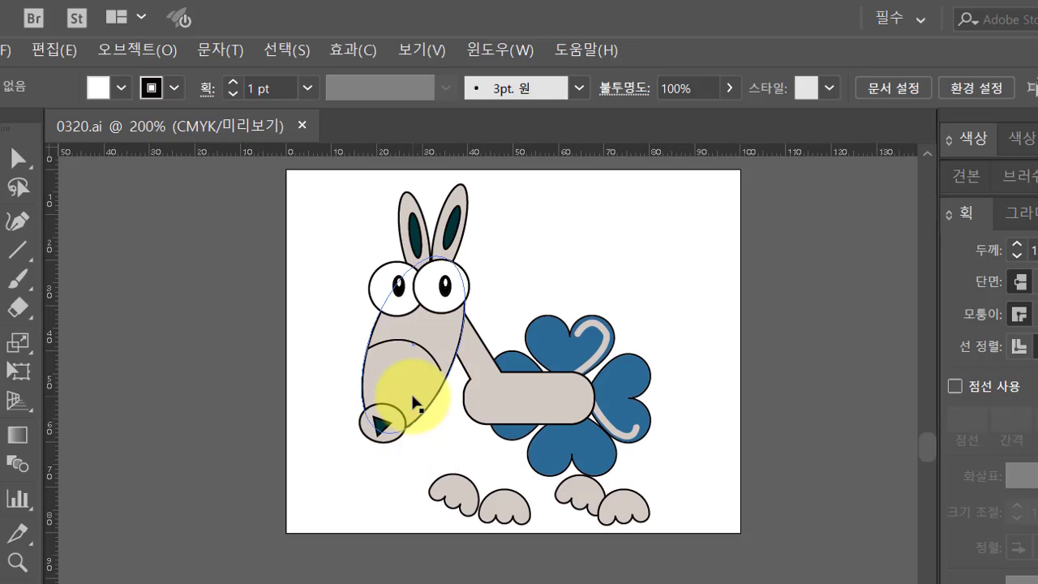
click(548, 448)
click(672, 577)
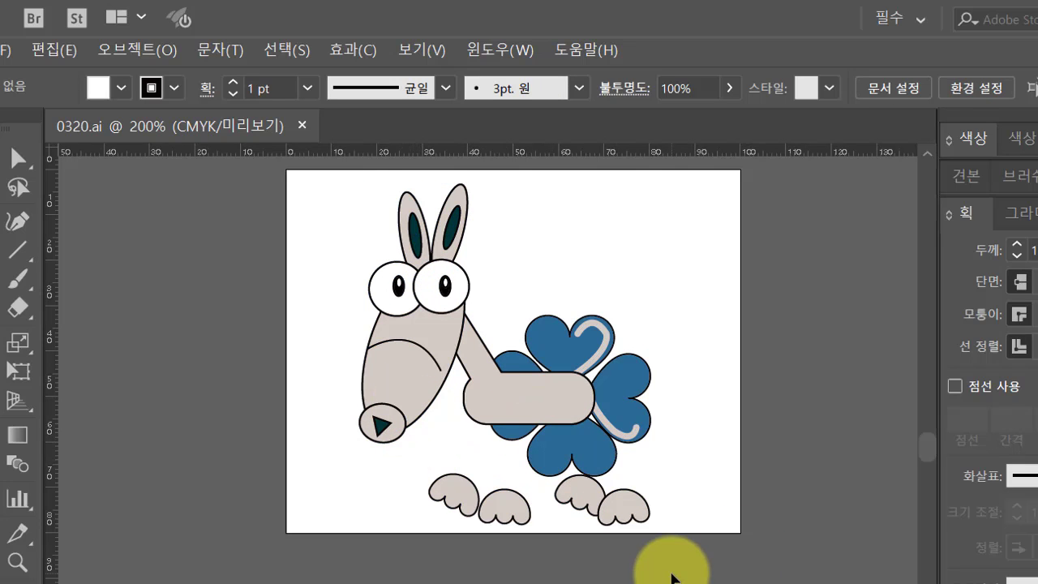
scroll(671, 576, up, 2)
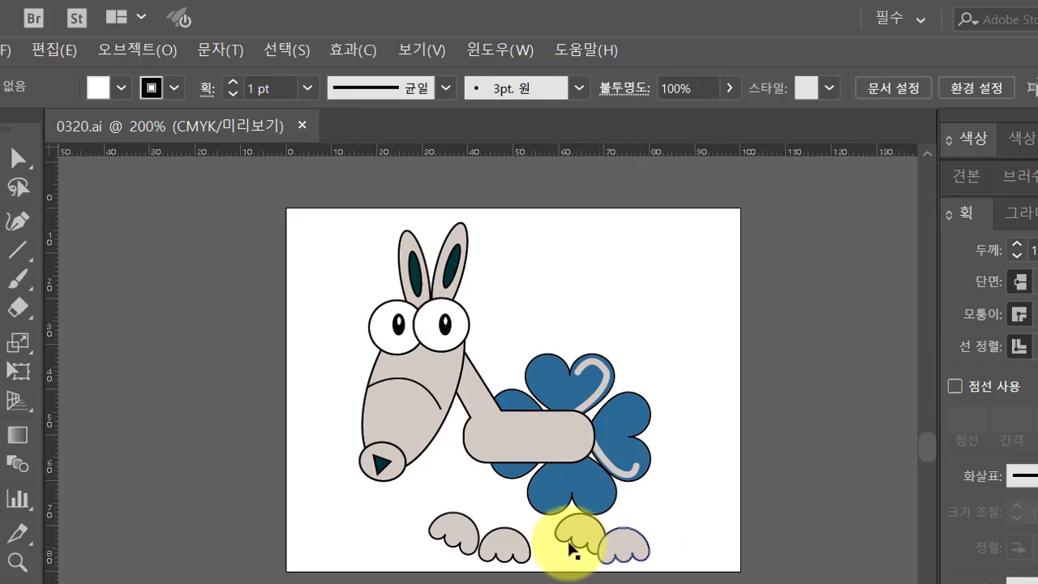